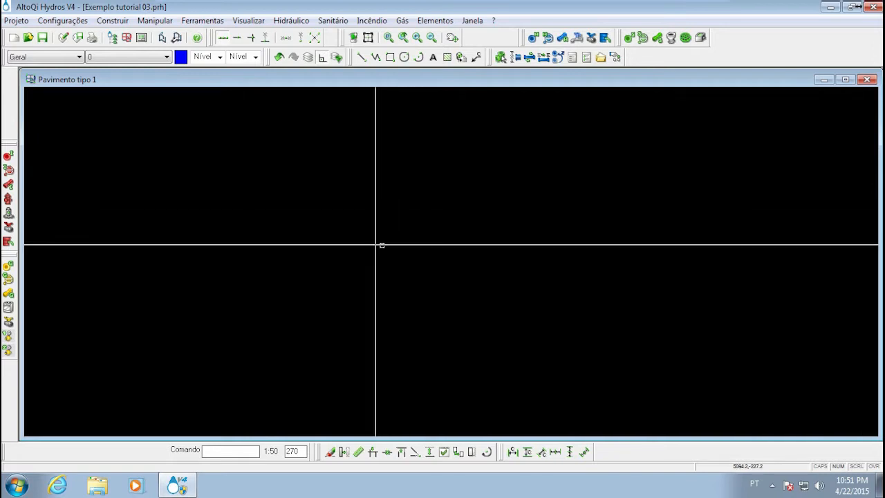
Draw four connected orthogonal lines outlining a rectangle, with the left and lower sides crossing and extending past their shared corner
key(l)
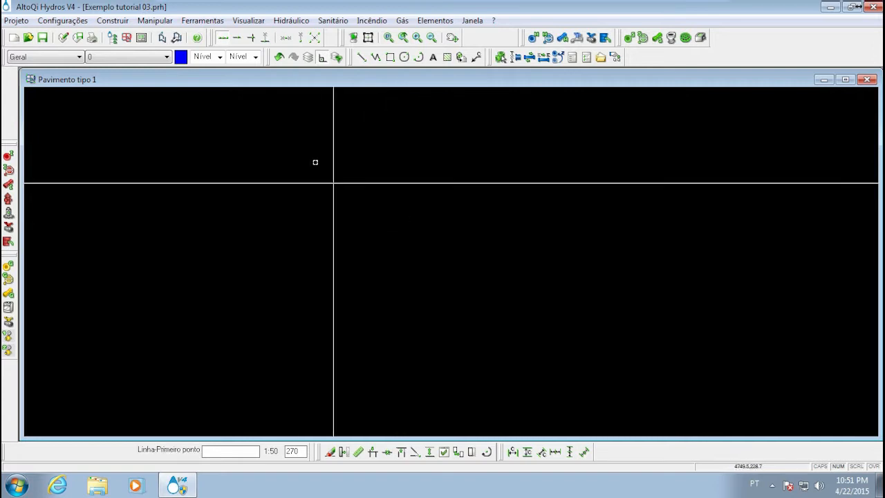
click(332, 302)
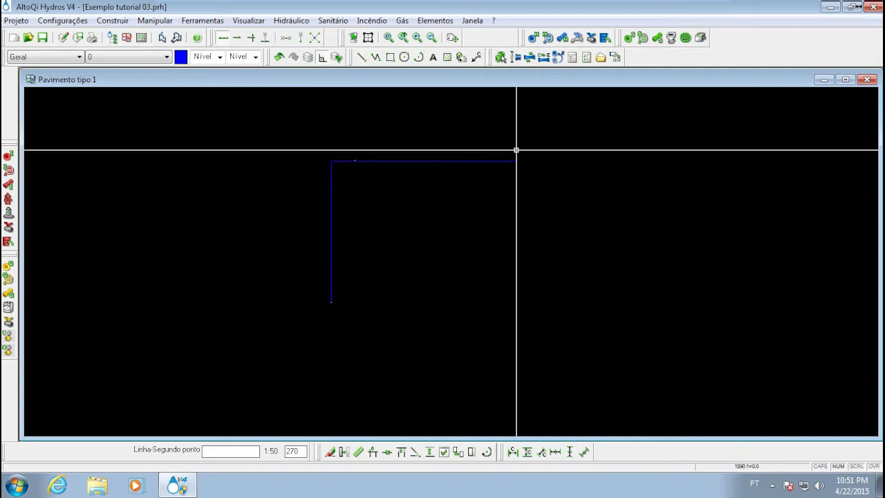
click(533, 178)
click(251, 225)
key(Escape)
mouse_move(369, 199)
middle_down()
mouse_move(321, 229)
mouse_move(362, 216)
middle_up()
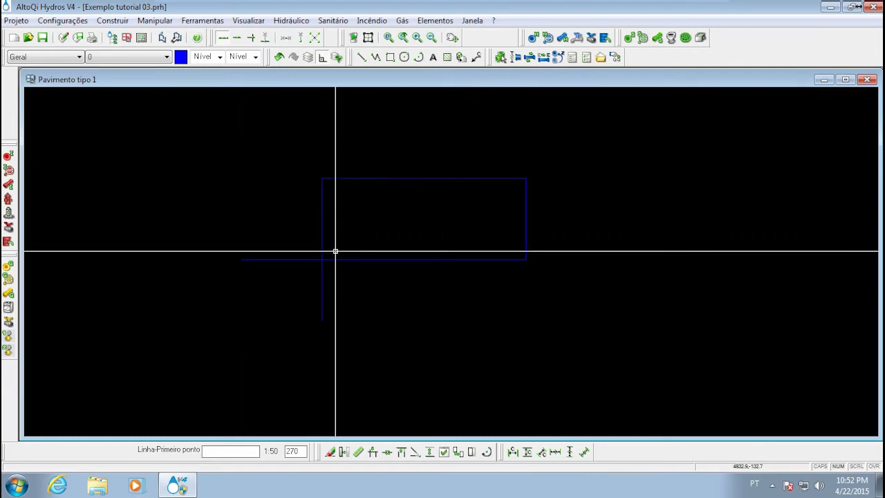
Examine which points the nearest-notable-point capture picks on the rectangle's sides and corners while the Line command is active
scroll(316, 251, up, 3)
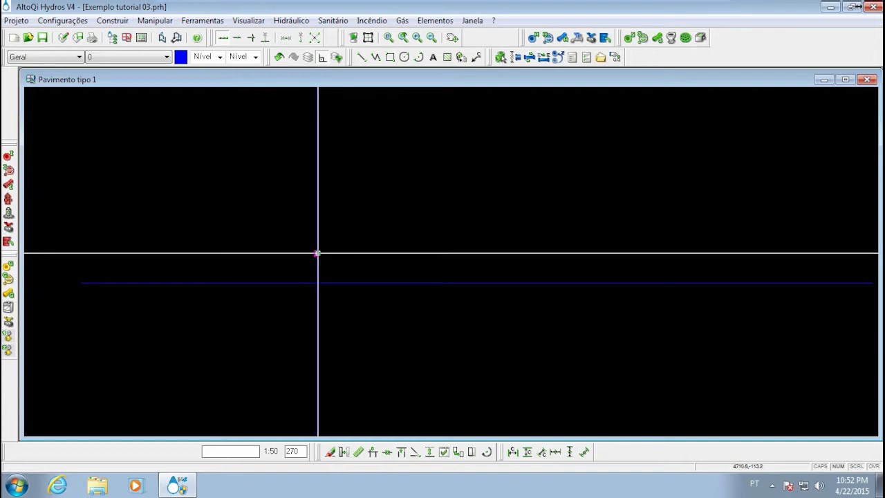
scroll(317, 253, down, 3)
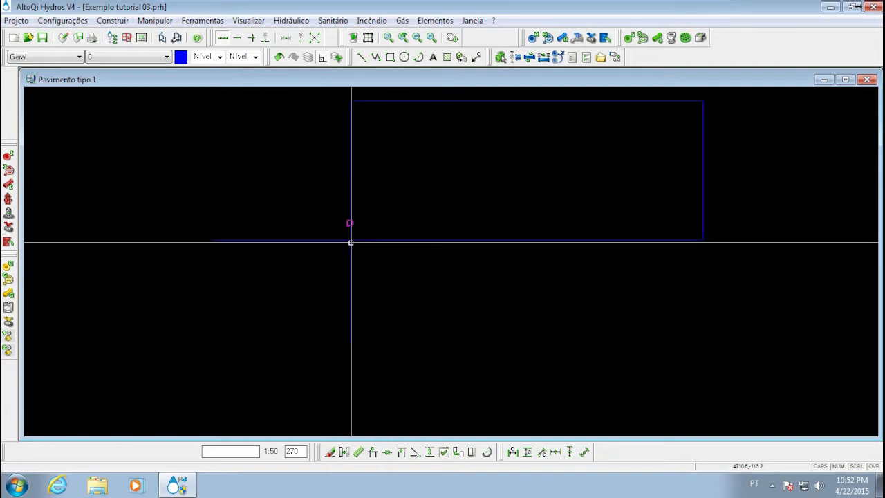
mouse_move(475, 182)
middle_down()
mouse_move(384, 192)
mouse_move(354, 233)
middle_up()
scroll(356, 233, down, 1)
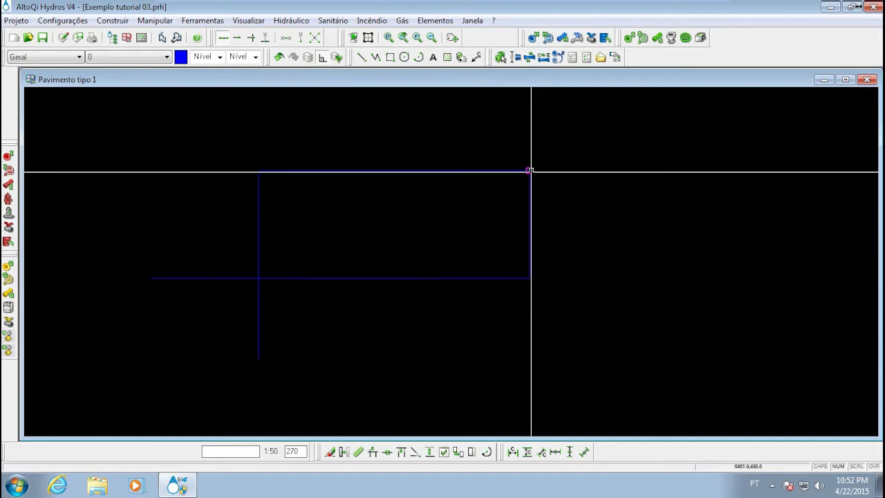
middle_drag(323, 199, 342, 194)
With the Line command active, switch point capture to any point on an element and examine its captures along the rectangle's lines
key(l)
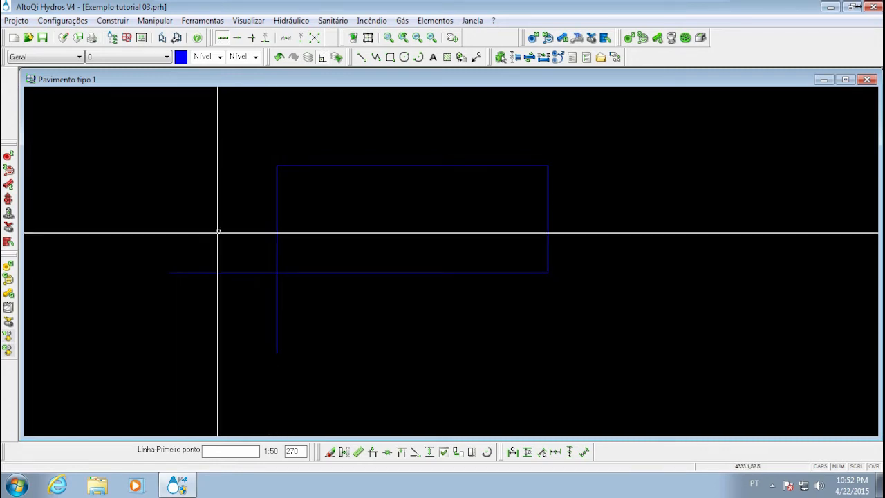
click(239, 39)
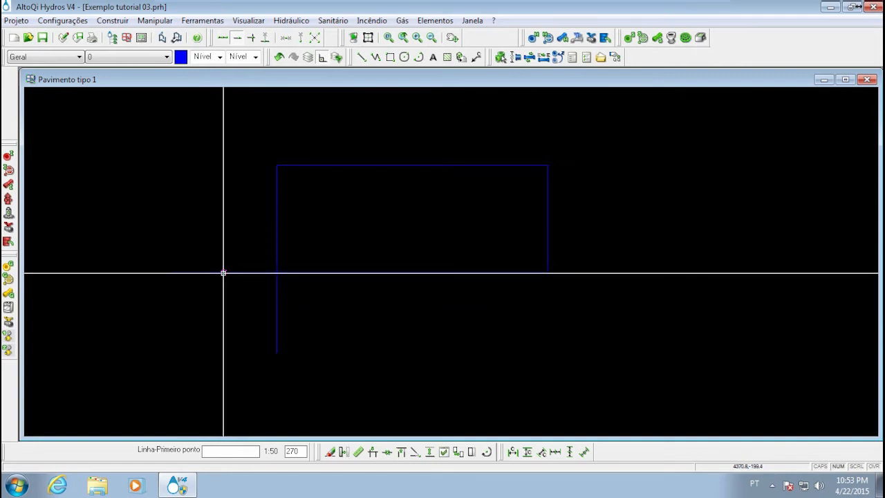
scroll(297, 268, up, 3)
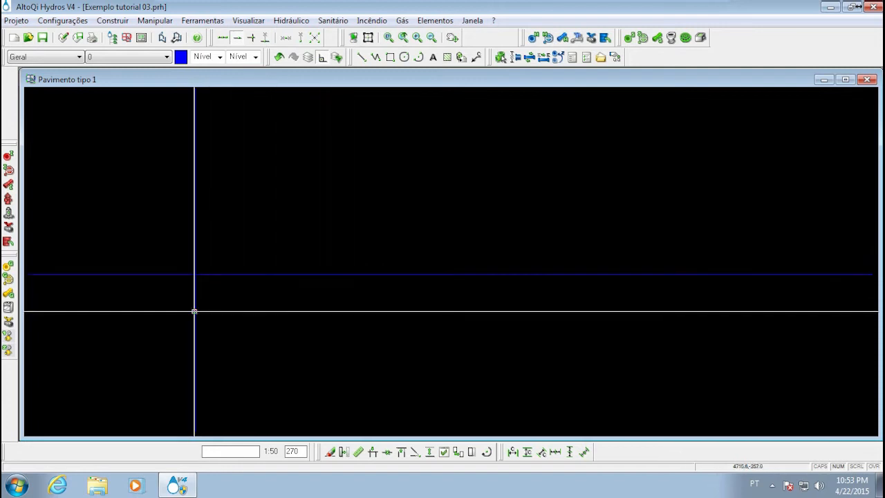
scroll(198, 312, down, 5)
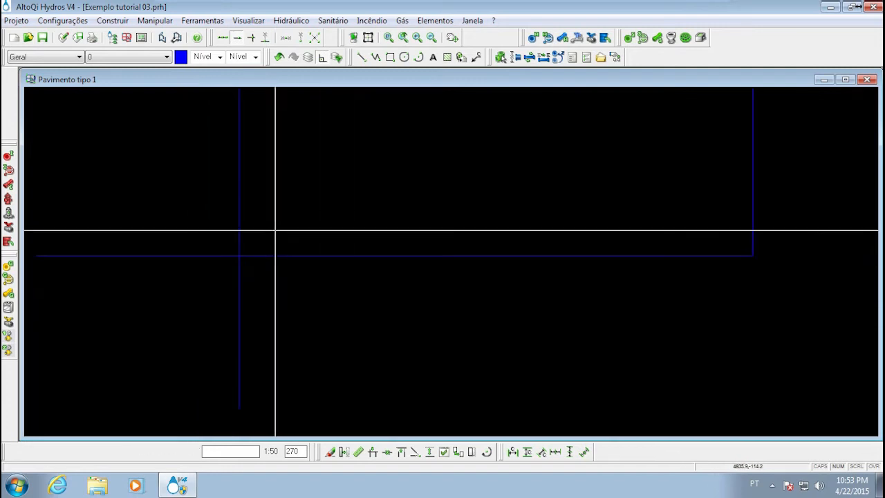
middle_drag(280, 252, 282, 232)
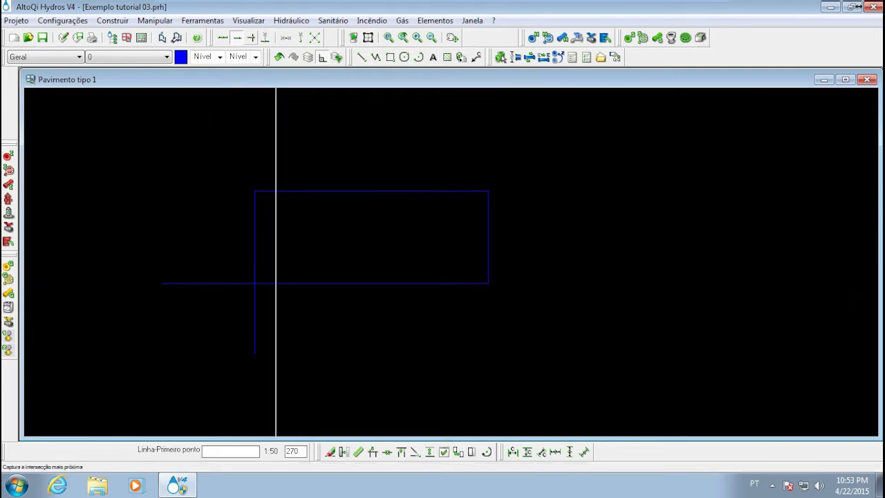
Switch point capture to the nearest intersection and examine its captures where the rectangle's lines cross and meet
click(253, 39)
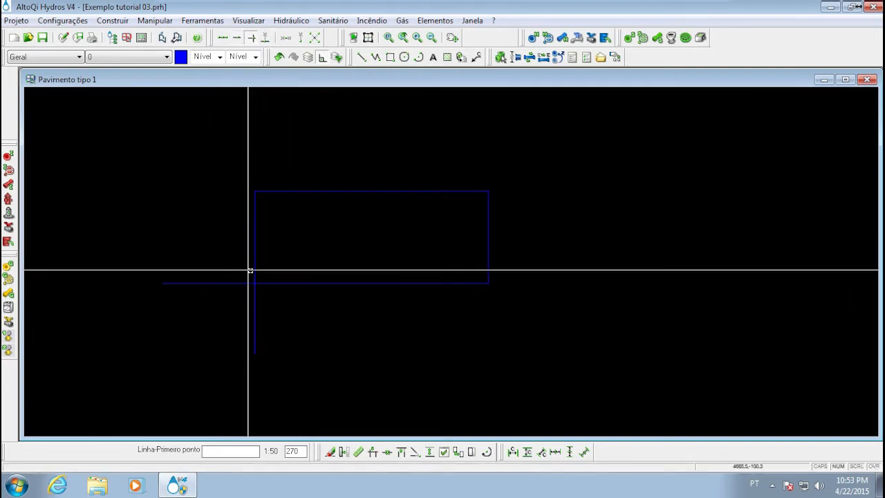
scroll(256, 283, up, 3)
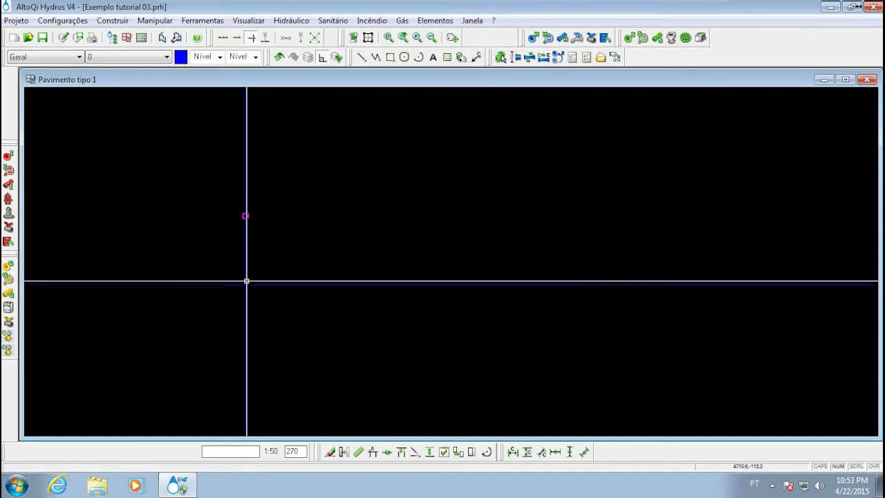
middle_drag(267, 280, 378, 254)
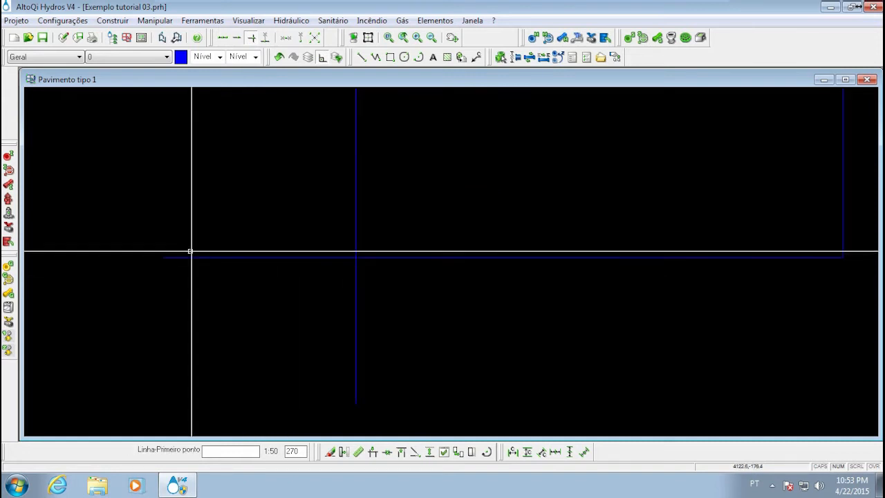
middle_drag(345, 101, 282, 271)
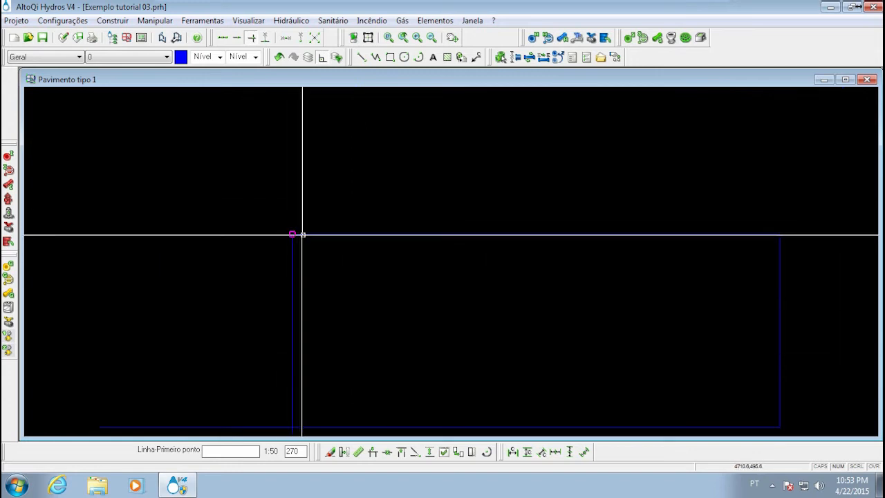
mouse_move(300, 275)
middle_down()
mouse_move(314, 180)
mouse_move(322, 198)
middle_up()
scroll(320, 252, up, 2)
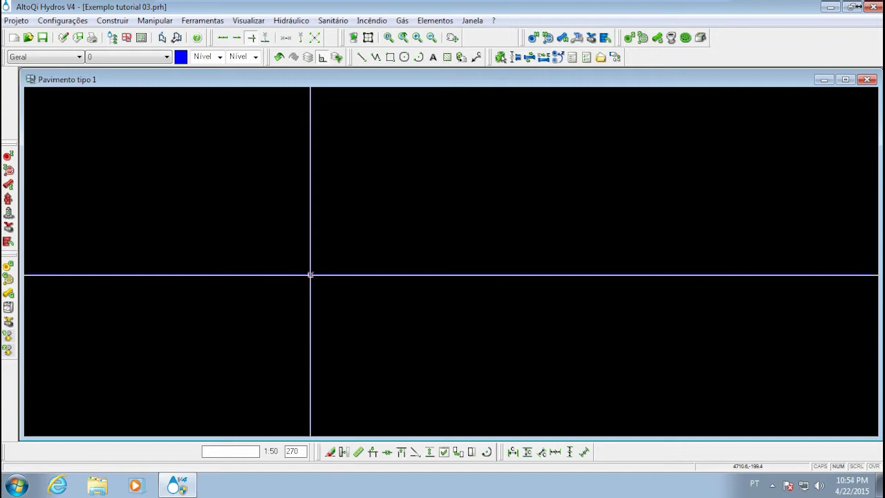
middle_drag(375, 217, 291, 270)
scroll(309, 247, down, 2)
Using perpendicular point capture, draw a horizontal line from the rectangle's left side to its right side, just above the lower side
key(l)
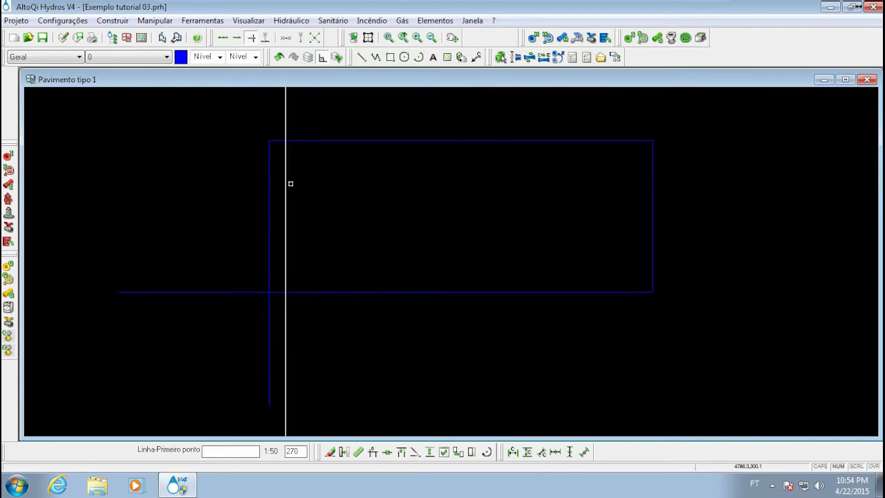
click(266, 41)
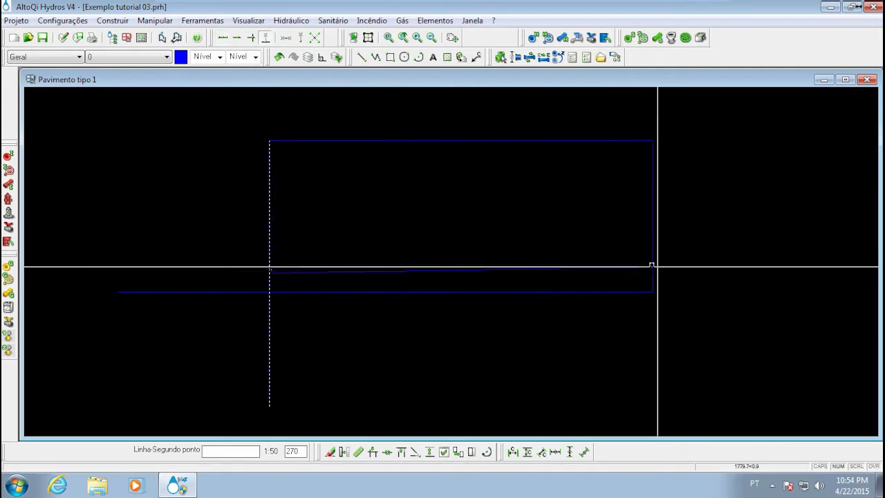
mouse_move(569, 239)
middle_down()
mouse_move(399, 235)
mouse_move(422, 240)
middle_up()
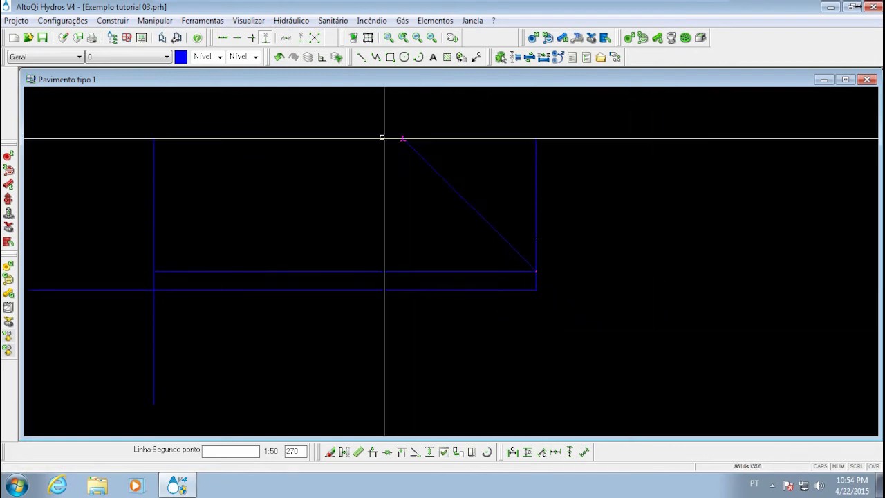
Continue with a 45° line to the upper side, a diagonal to the inner horizontal line, a vertical back up, and a 45° line to the lower side
middle_drag(433, 201, 482, 218)
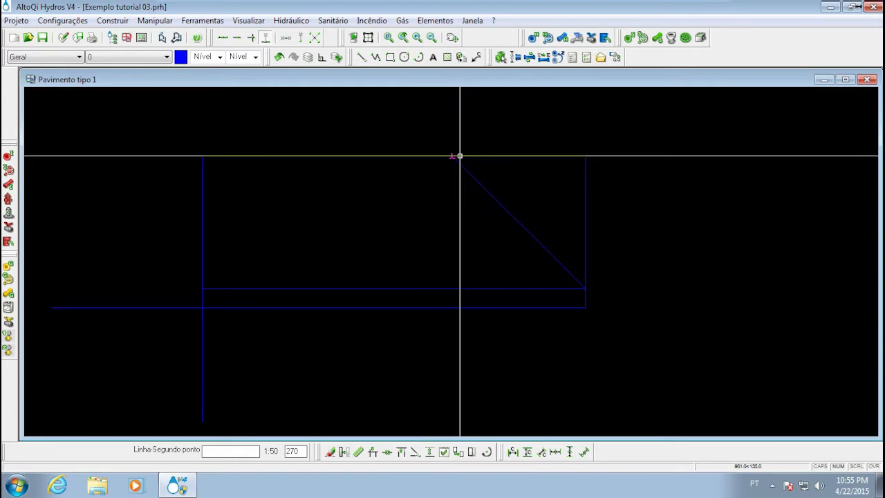
click(460, 156)
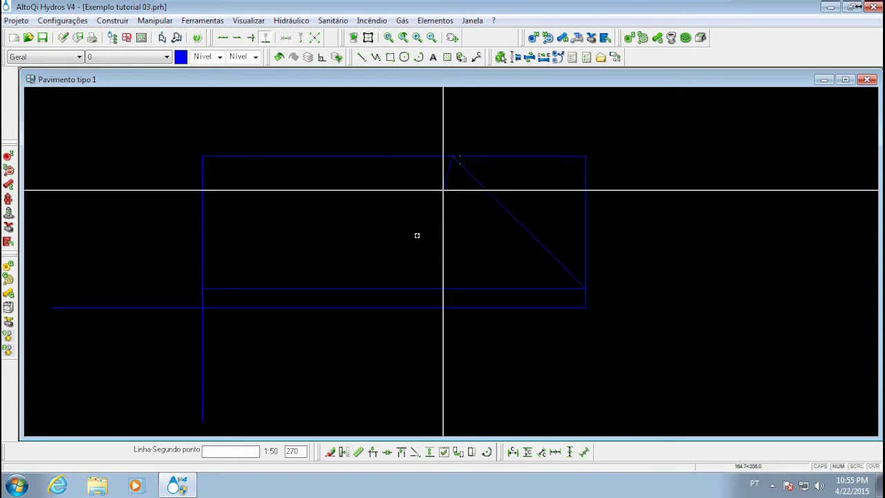
click(321, 288)
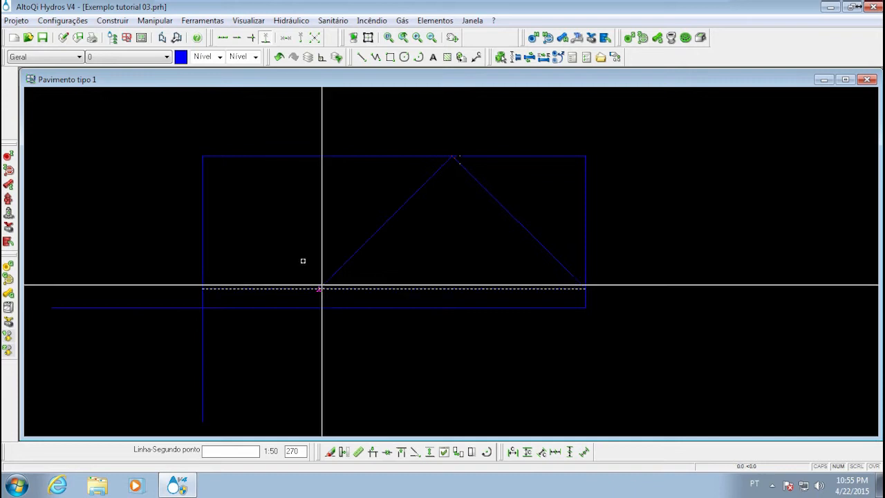
click(321, 156)
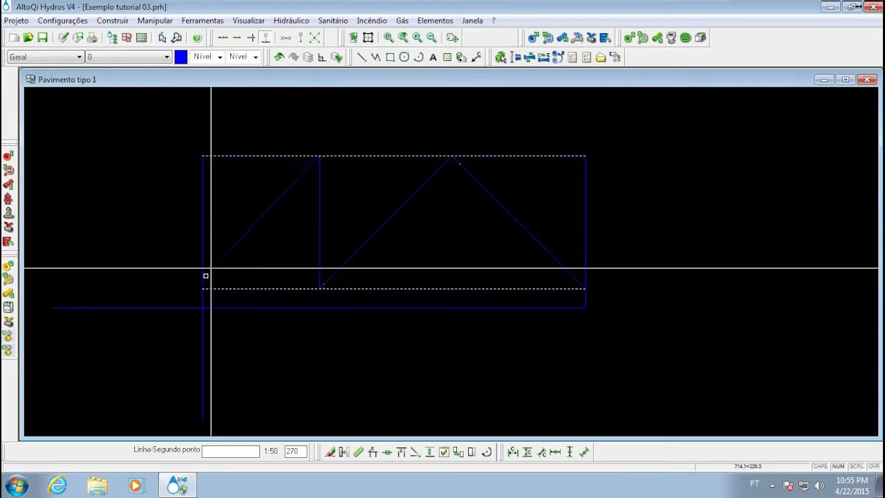
click(159, 307)
key(Escape)
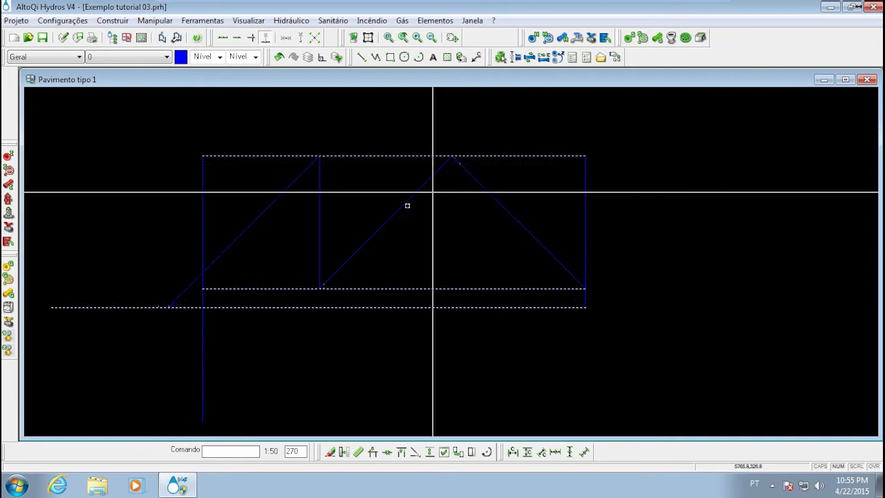
mouse_move(388, 243)
middle_down()
mouse_move(526, 280)
mouse_move(367, 267)
middle_up()
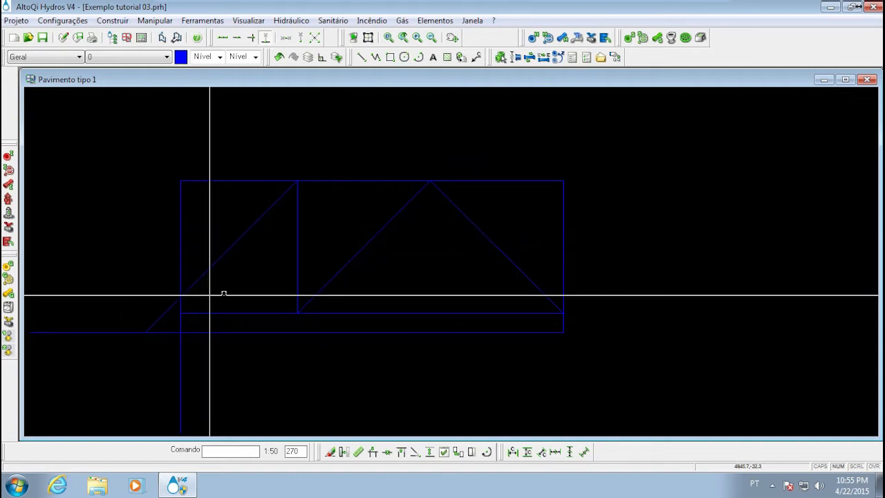
mouse_move(304, 312)
middle_down()
mouse_move(343, 222)
mouse_move(346, 296)
middle_up()
scroll(336, 218, down, 2)
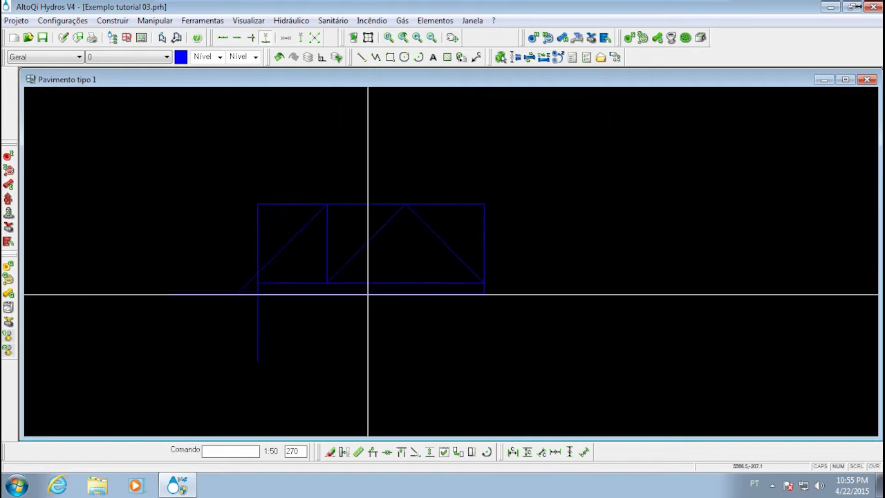
scroll(415, 249, up, 2)
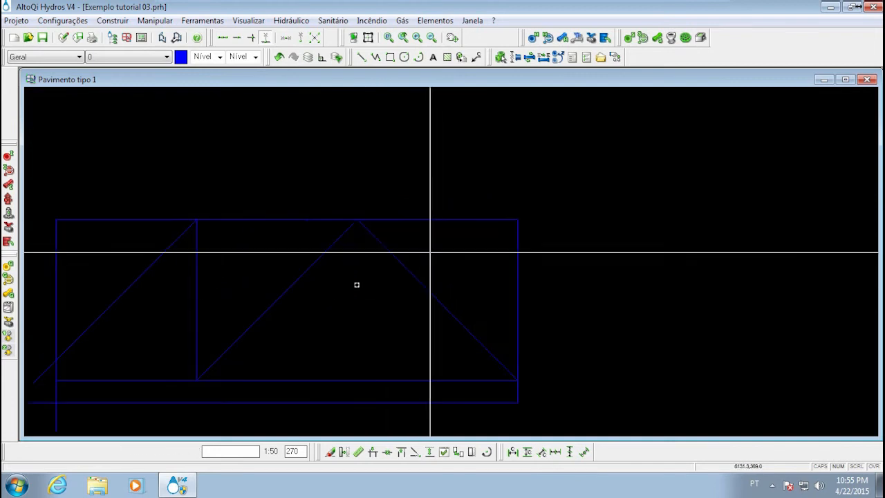
scroll(500, 214, down, 2)
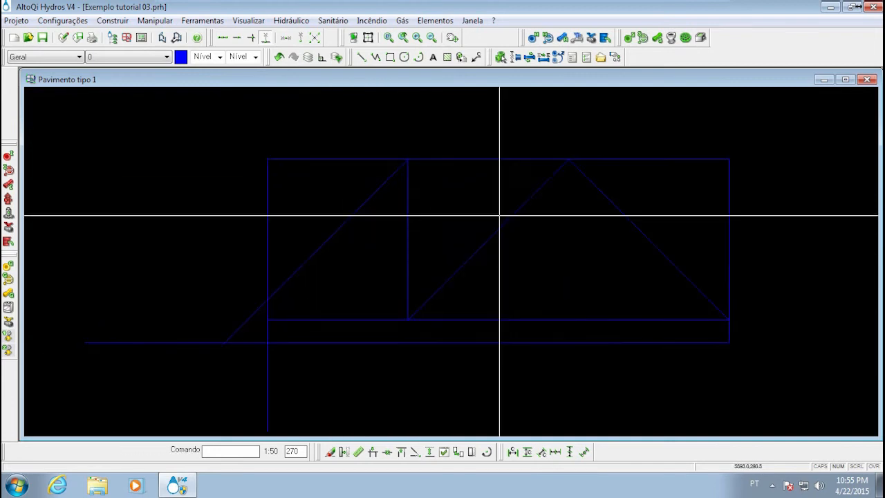
mouse_move(378, 243)
middle_down()
mouse_move(316, 242)
mouse_move(312, 227)
middle_up()
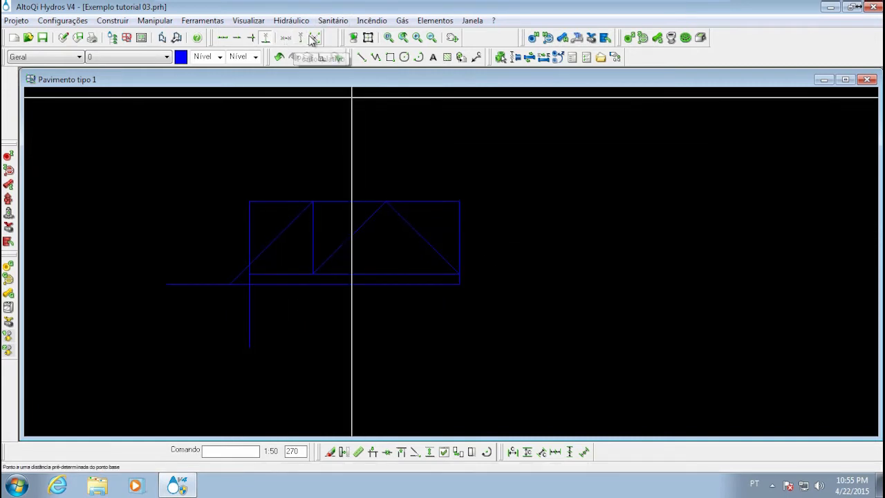
middle_drag(295, 237, 340, 255)
middle_drag(295, 247, 238, 258)
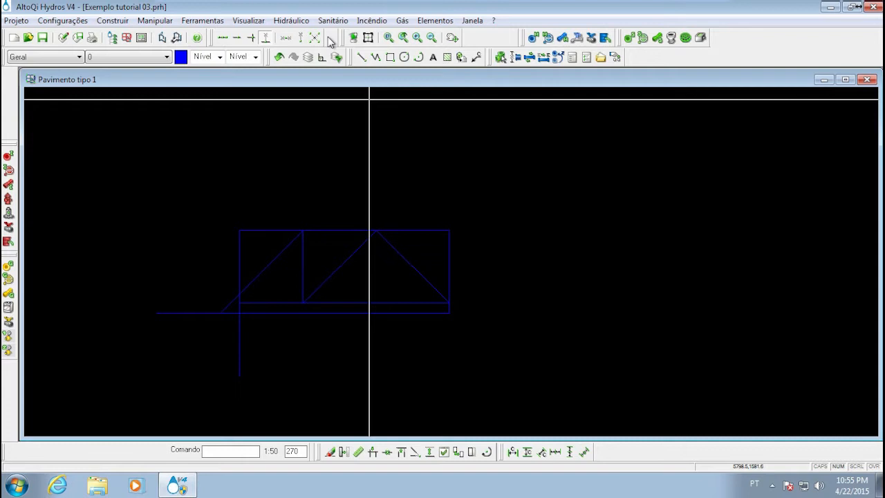
middle_drag(318, 202, 370, 184)
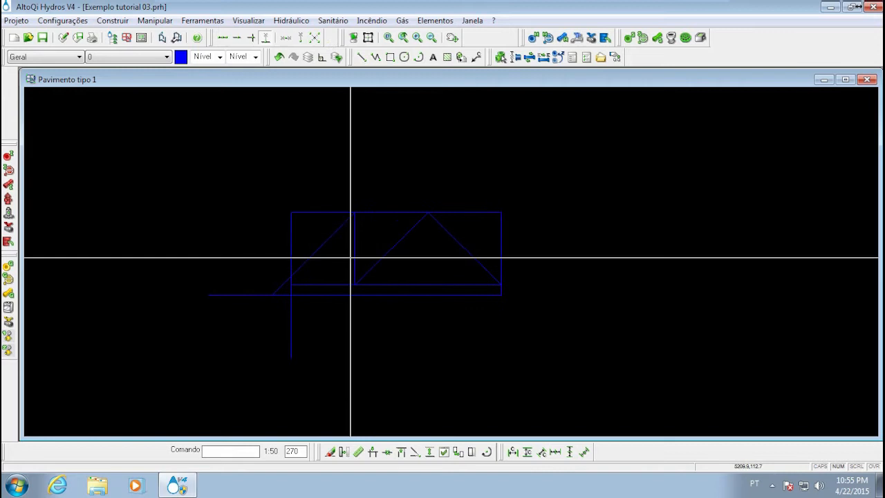
mouse_move(337, 219)
middle_down()
mouse_move(330, 284)
mouse_move(372, 227)
mouse_move(347, 244)
middle_up()
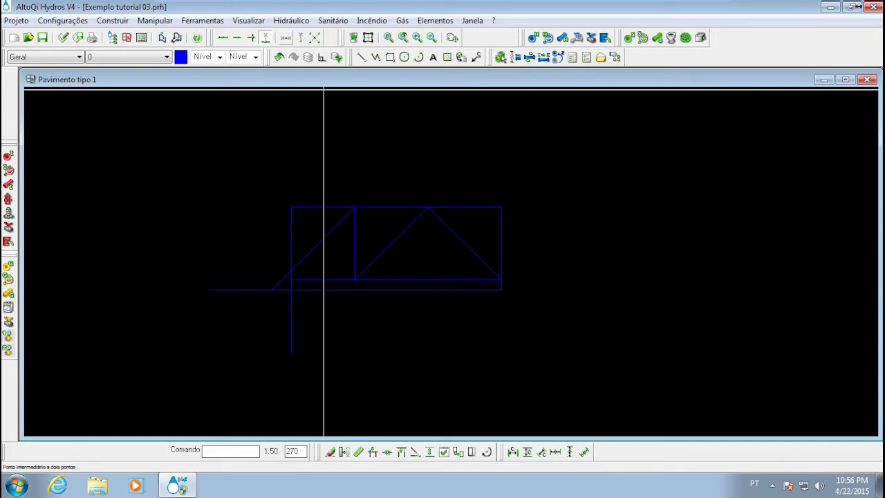
Enable the midpoint between two points option and combine it with the nearest-notable-point capture
mouse_move(313, 187)
middle_down()
mouse_move(259, 188)
mouse_move(346, 177)
mouse_move(378, 212)
middle_up()
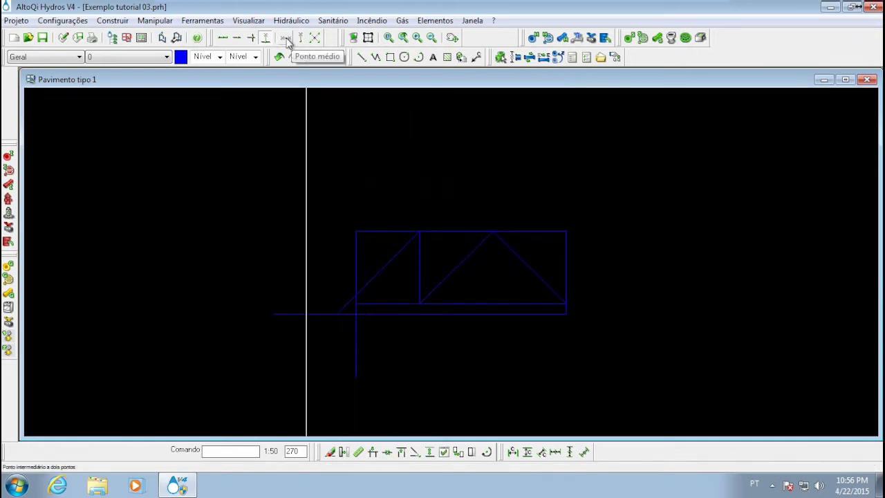
middle_drag(485, 217, 385, 192)
scroll(376, 193, up, 3)
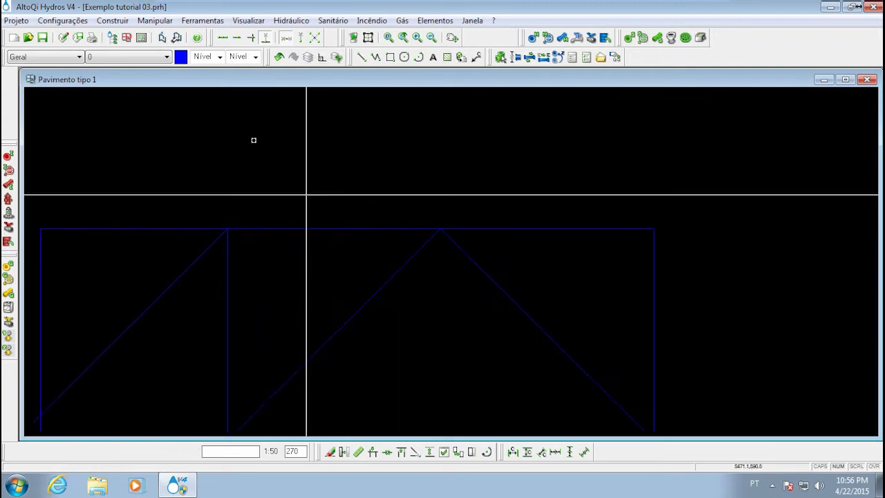
click(223, 38)
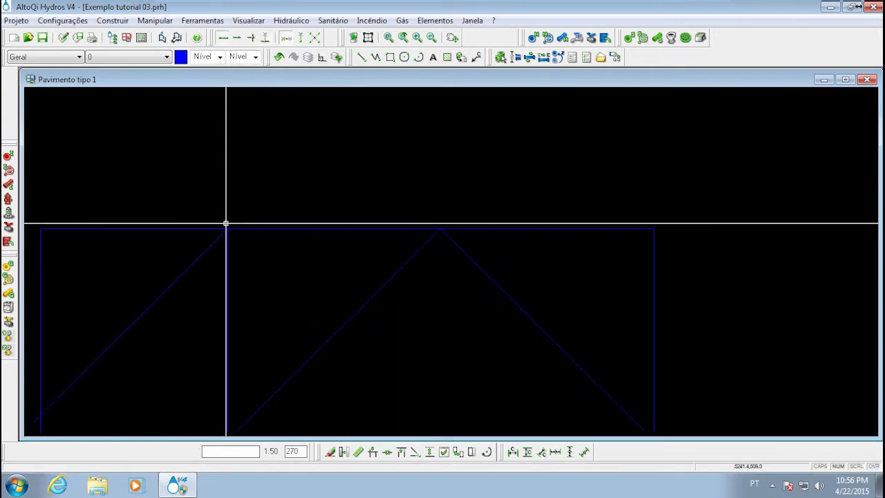
Start a line at the midpoint between the vertical line's upper end and the diagonals' apex on the rectangle's upper side, and cancel it
scroll(229, 231, down, 4)
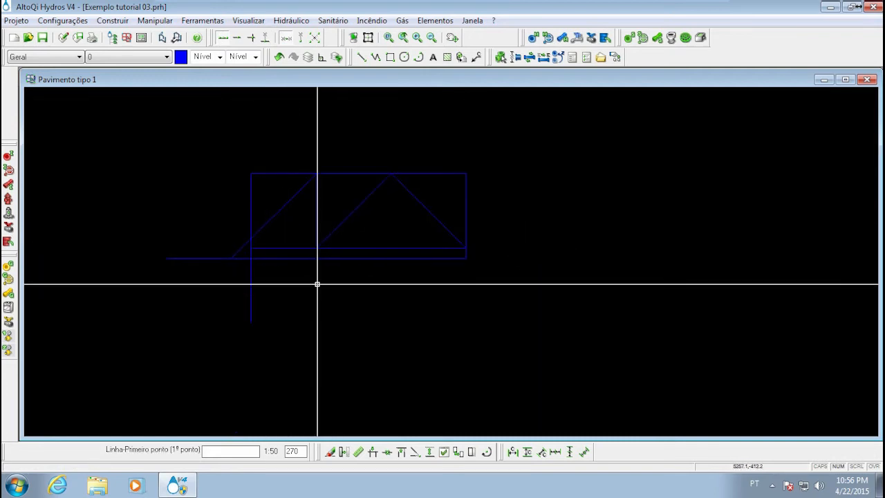
scroll(332, 173, up, 4)
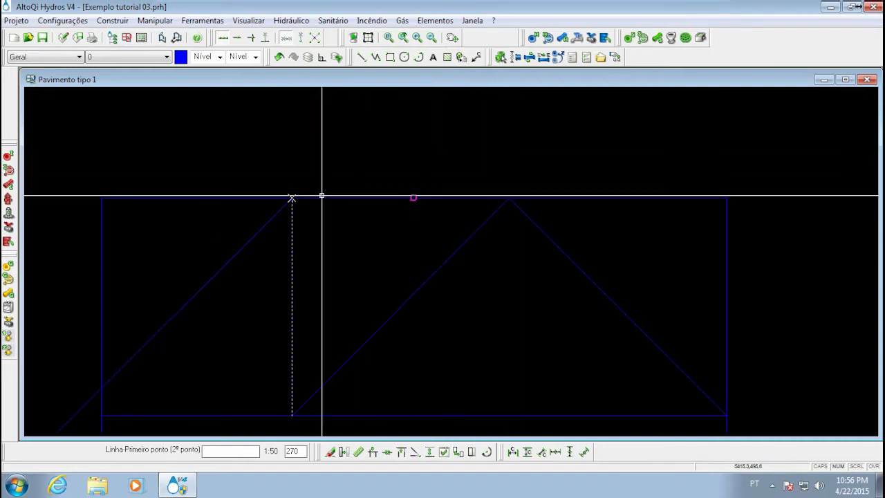
click(508, 200)
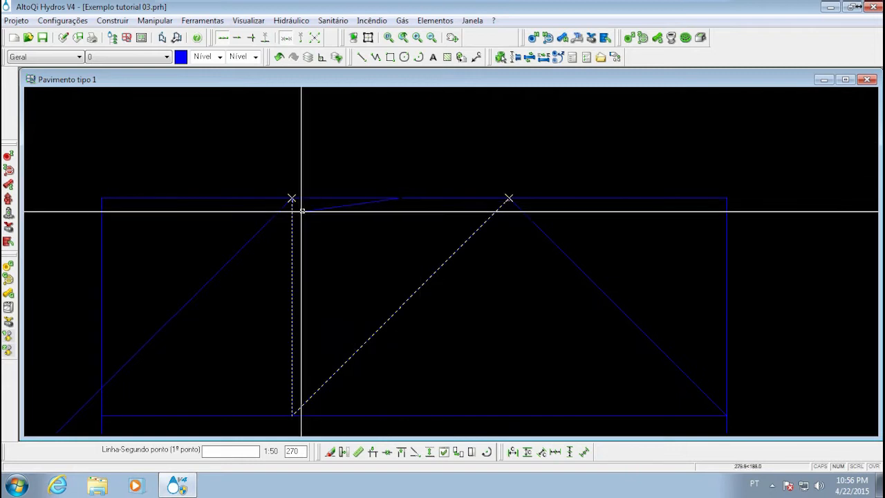
middle_drag(408, 182, 405, 249)
middle_drag(401, 186, 385, 250)
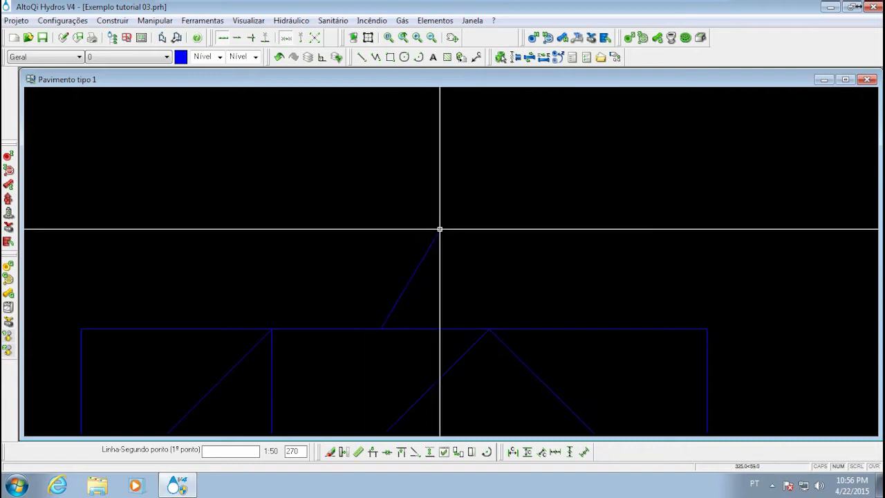
middle_drag(365, 208, 314, 219)
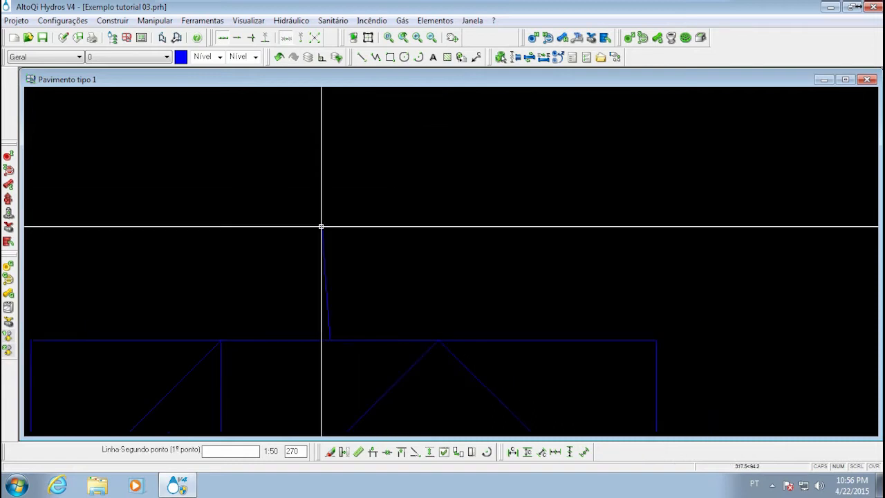
scroll(321, 226, down, 3)
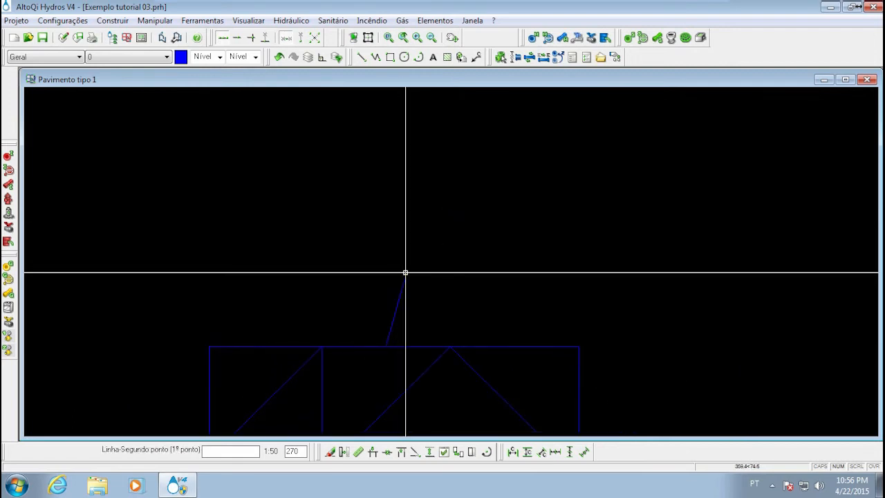
mouse_move(386, 235)
middle_down()
mouse_move(427, 233)
mouse_move(379, 294)
middle_up()
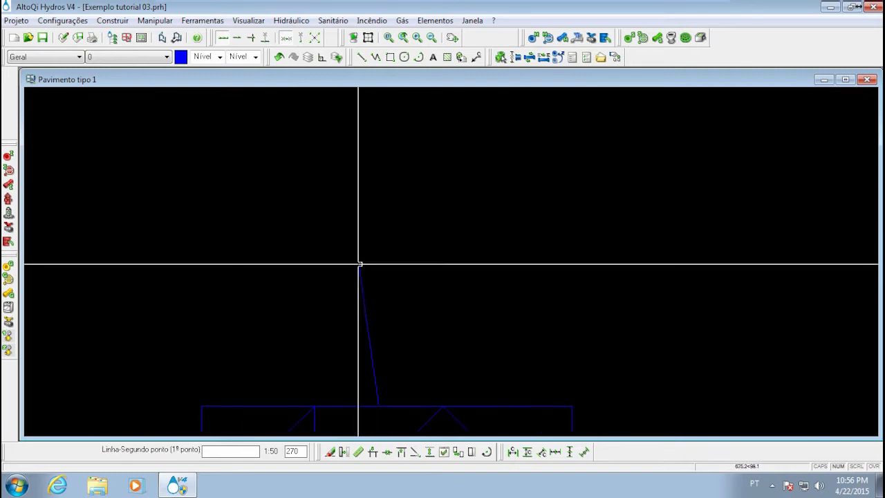
mouse_move(367, 263)
middle_down()
mouse_move(361, 315)
mouse_move(367, 263)
middle_up()
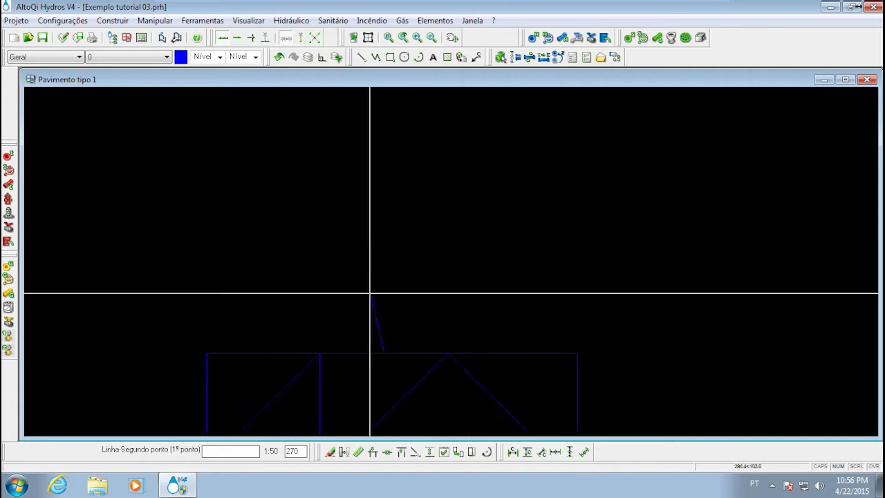
middle_drag(369, 294, 389, 253)
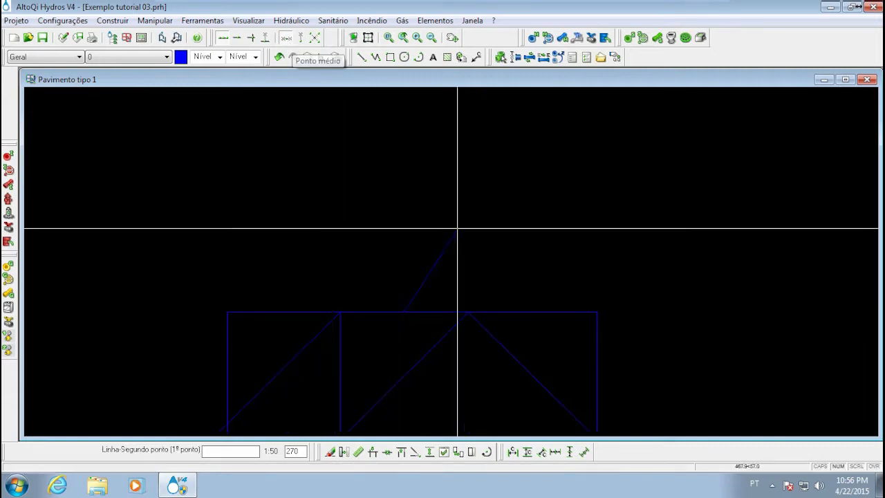
middle_drag(432, 173, 413, 209)
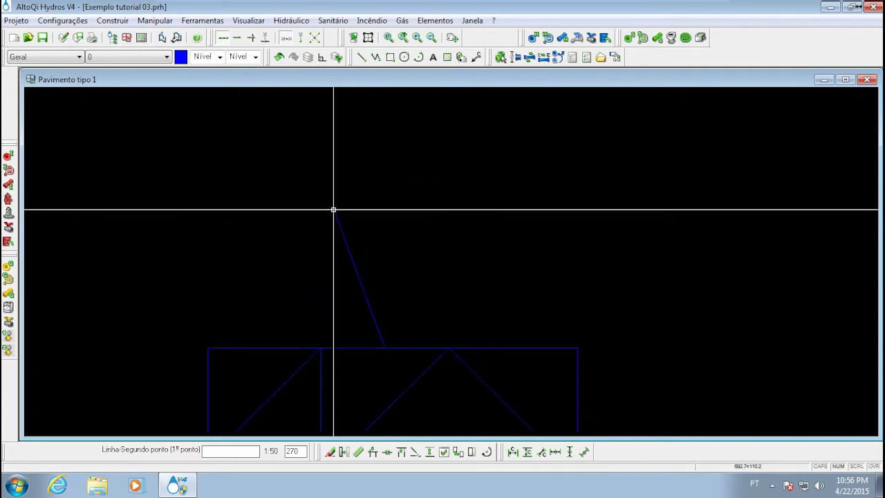
middle_drag(379, 270, 393, 212)
middle_drag(394, 212, 377, 275)
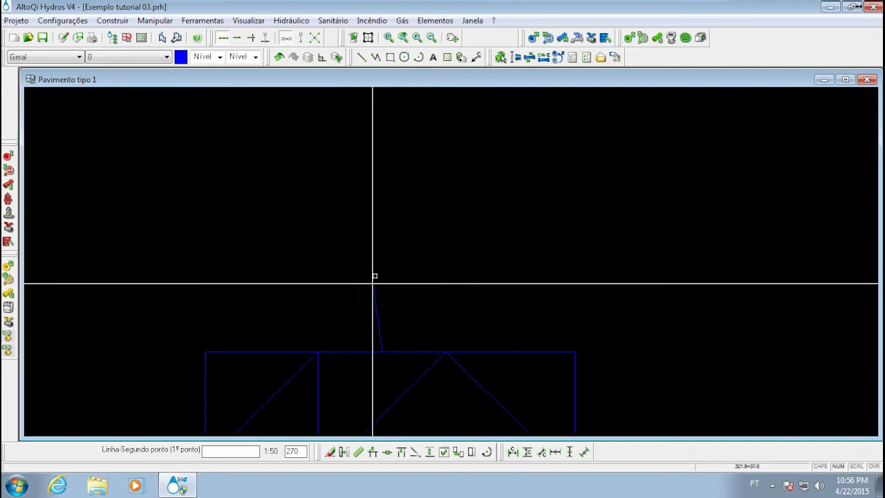
key(Escape)
middle_drag(317, 188, 321, 228)
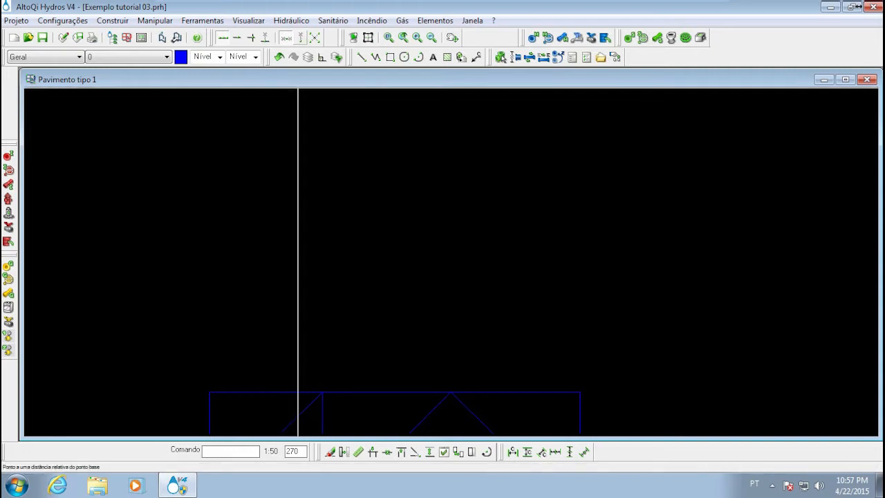
middle_drag(379, 309, 368, 173)
middle_drag(372, 269, 367, 189)
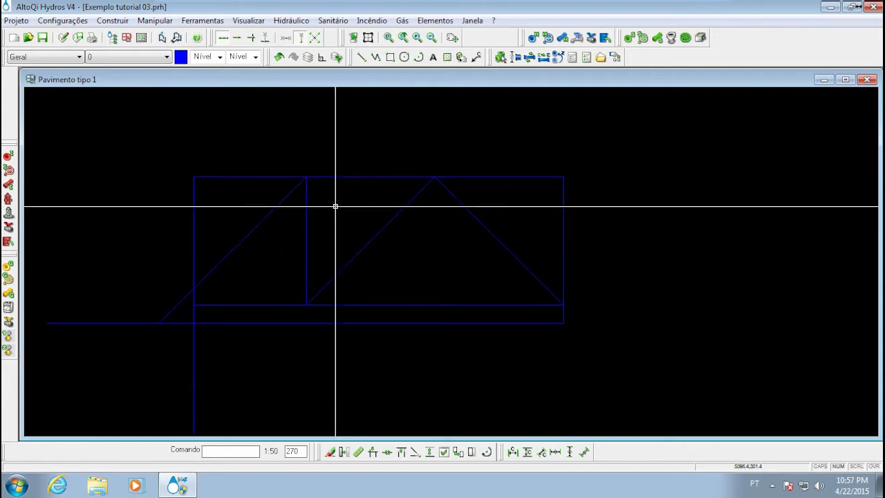
mouse_move(429, 192)
middle_down()
mouse_move(361, 215)
mouse_move(219, 295)
mouse_move(351, 234)
middle_up()
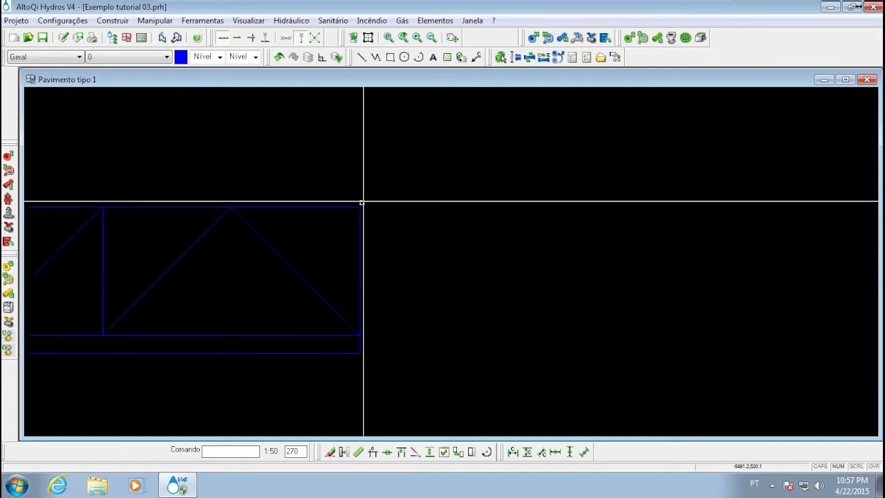
right_click(342, 172)
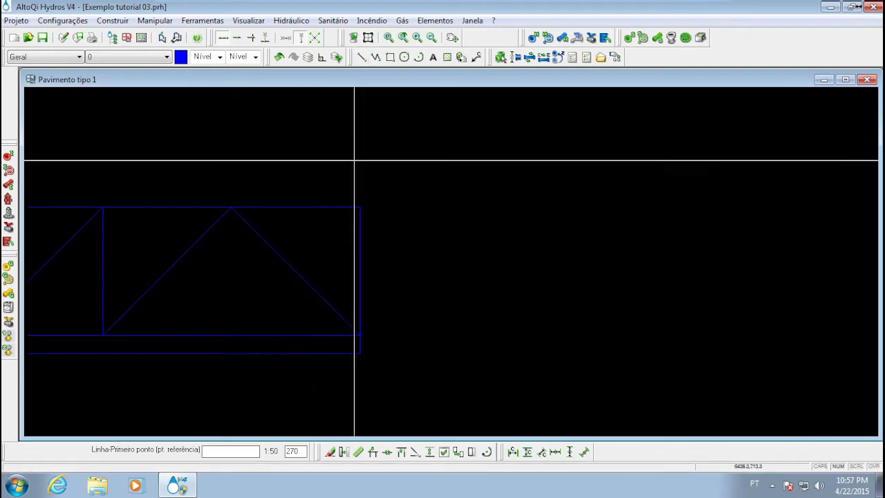
click(360, 206)
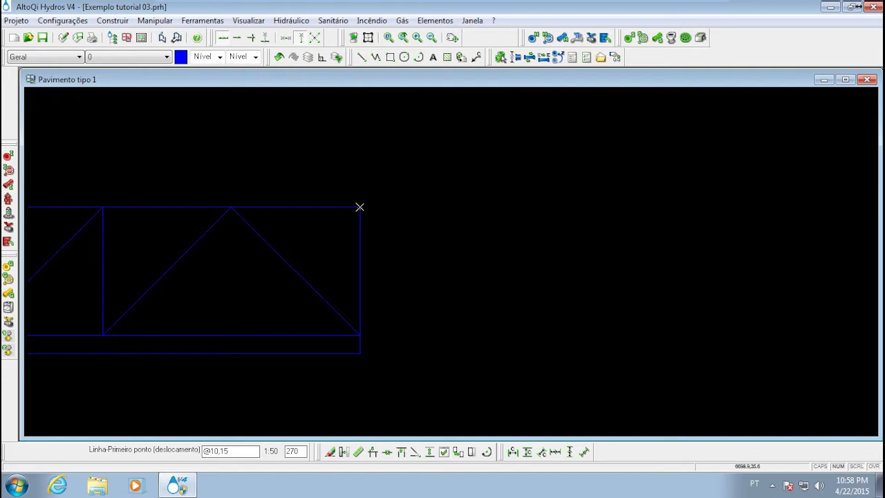
key(Return)
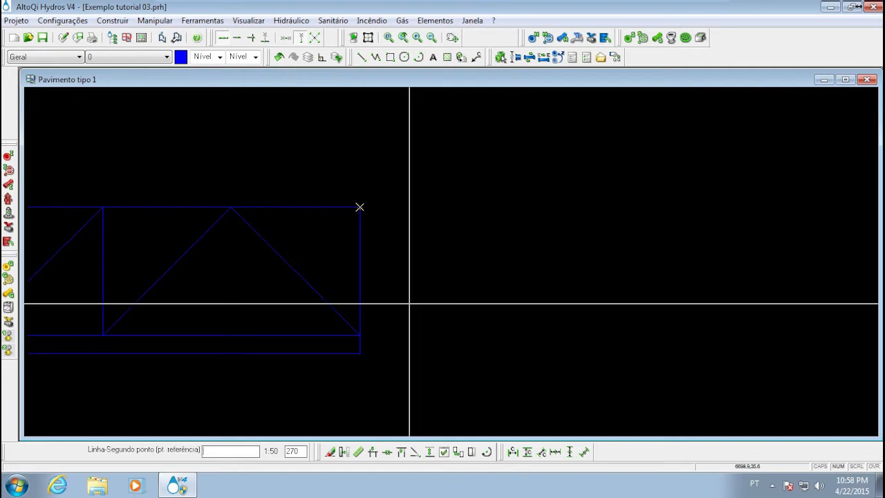
Examine the line's start point relative to the rectangle's upper-right corner
middle_drag(389, 173, 356, 231)
scroll(355, 231, up, 4)
scroll(252, 370, up, 2)
middle_drag(297, 334, 334, 316)
scroll(334, 316, up, 2)
middle_drag(278, 388, 354, 318)
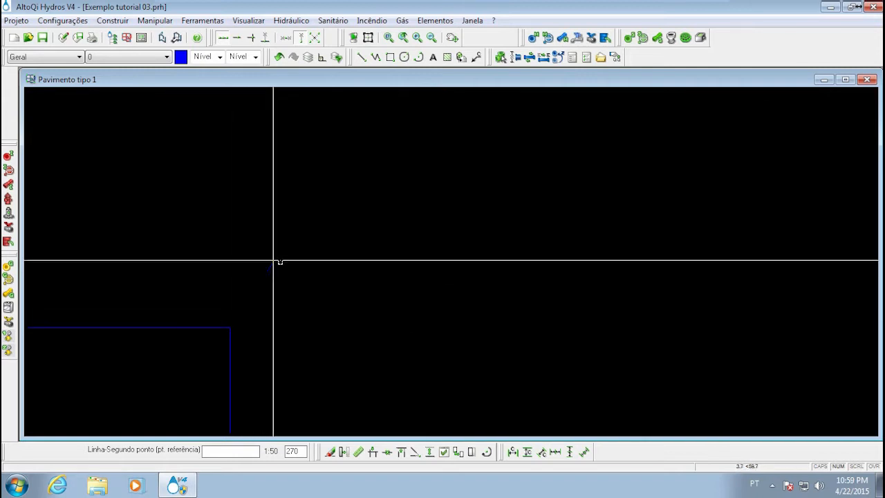
middle_drag(366, 303, 457, 304)
scroll(374, 308, down, 1)
middle_drag(357, 279, 330, 356)
middle_drag(405, 332, 324, 239)
scroll(350, 166, down, 2)
mouse_move(300, 286)
middle_down()
mouse_move(301, 237)
mouse_move(328, 274)
middle_up()
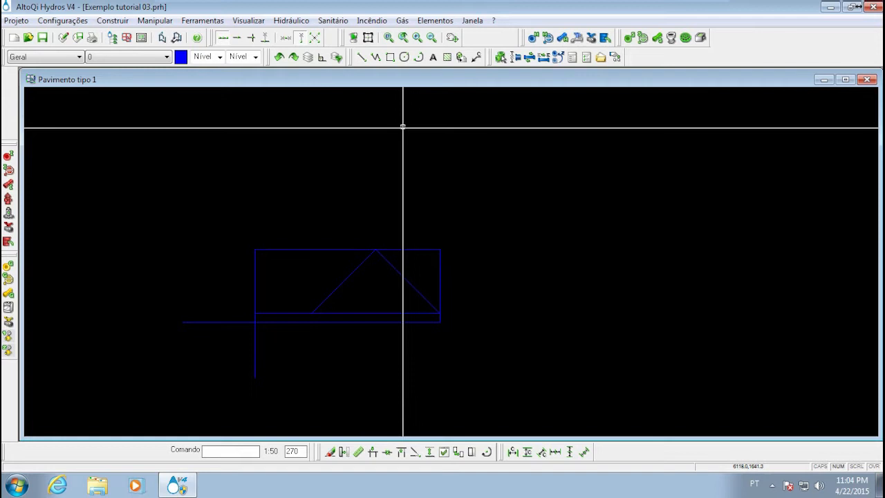
Enable the option for a point at a predetermined distance from the base point
click(317, 38)
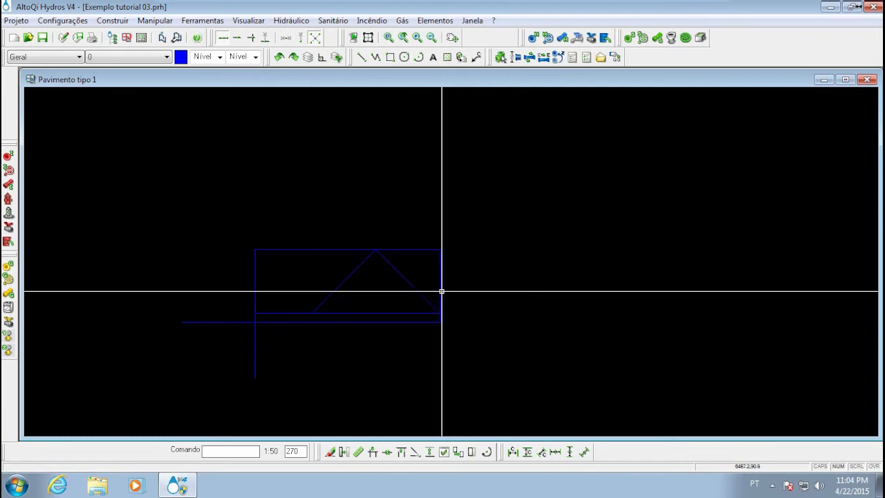
click(315, 39)
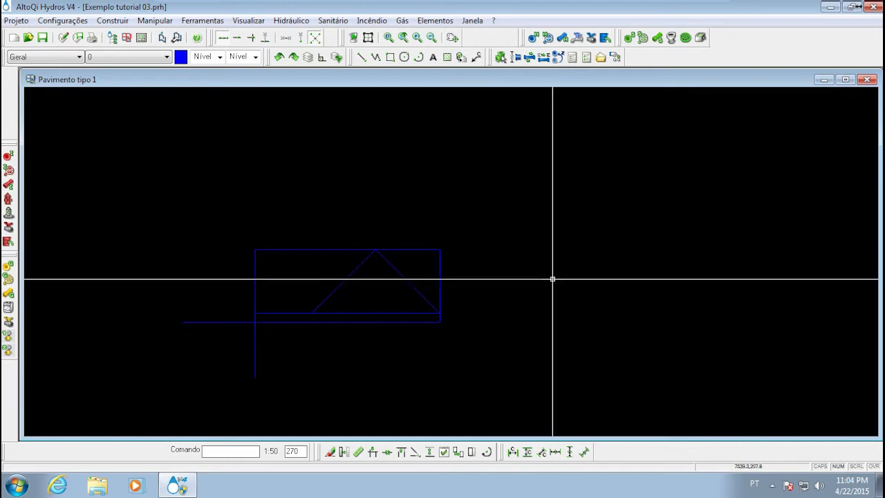
middle_drag(542, 240, 428, 243)
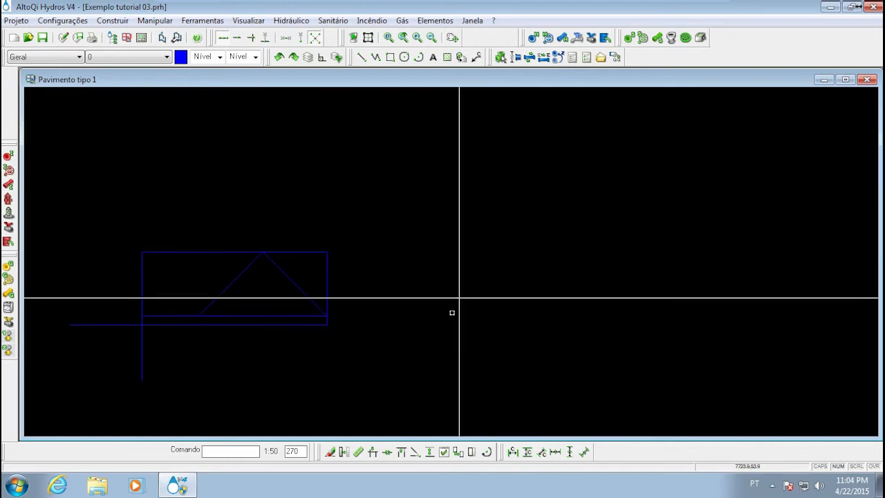
middle_drag(479, 253, 500, 247)
scroll(444, 246, down, 2)
mouse_move(348, 241)
middle_down()
mouse_move(425, 220)
mouse_move(357, 242)
mouse_move(301, 245)
mouse_move(393, 232)
middle_up()
scroll(395, 225, up, 1)
scroll(406, 217, up, 2)
middle_drag(375, 212, 329, 238)
middle_drag(361, 178, 357, 227)
middle_drag(353, 168, 334, 202)
mouse_move(334, 314)
middle_down()
mouse_move(347, 254)
mouse_move(297, 249)
middle_up()
scroll(346, 254, down, 2)
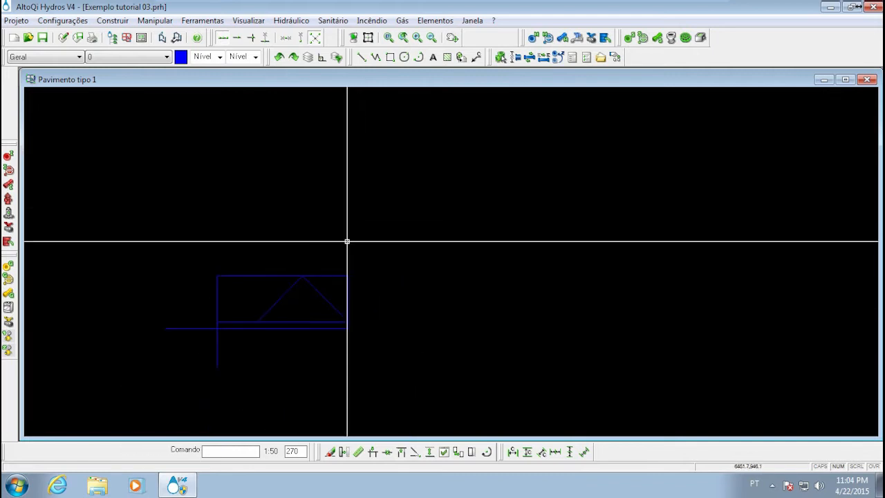
From the rectangle's upper-right corner, draw a horizontal line outward, a 45° line up to the right, and a horizontal line back left
key(l)
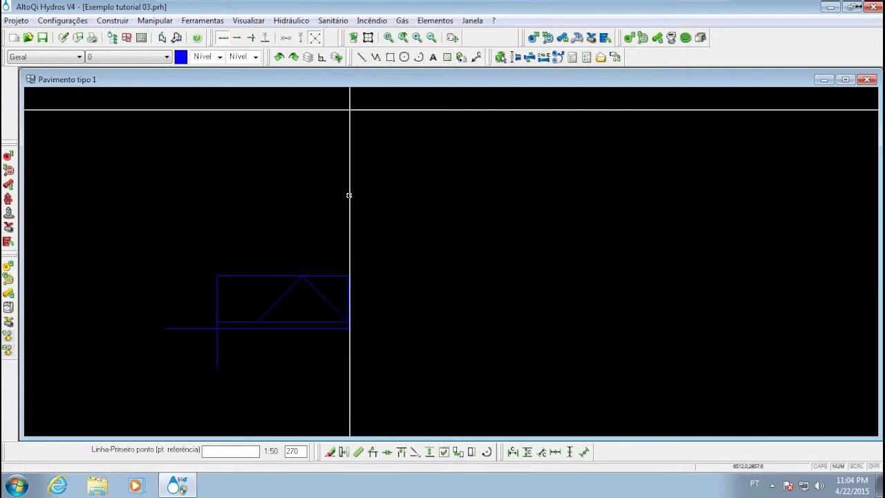
click(348, 276)
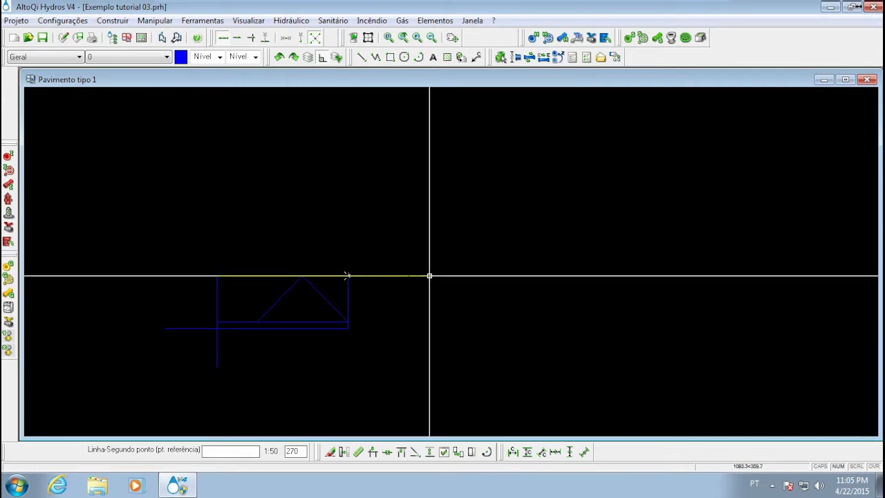
click(430, 276)
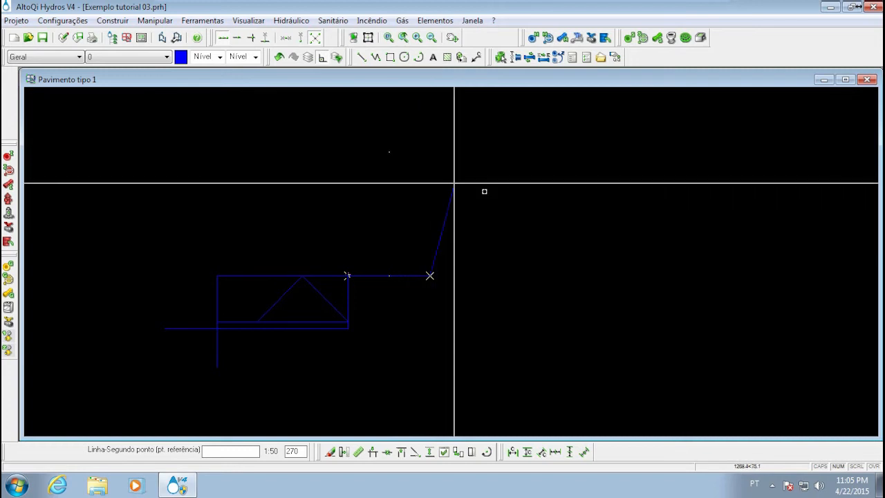
click(504, 200)
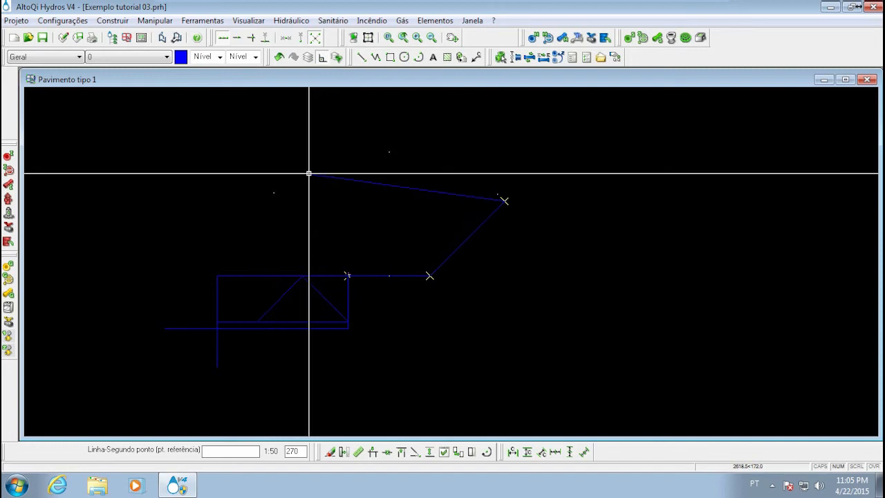
click(281, 202)
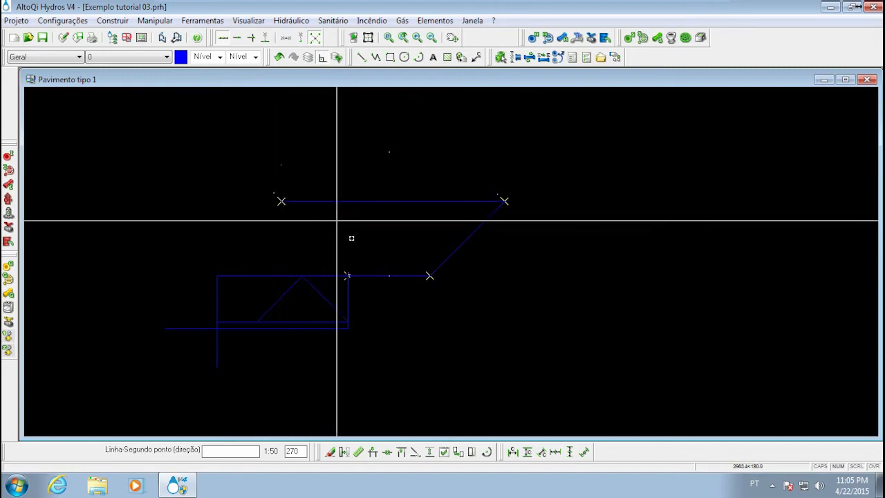
click(348, 274)
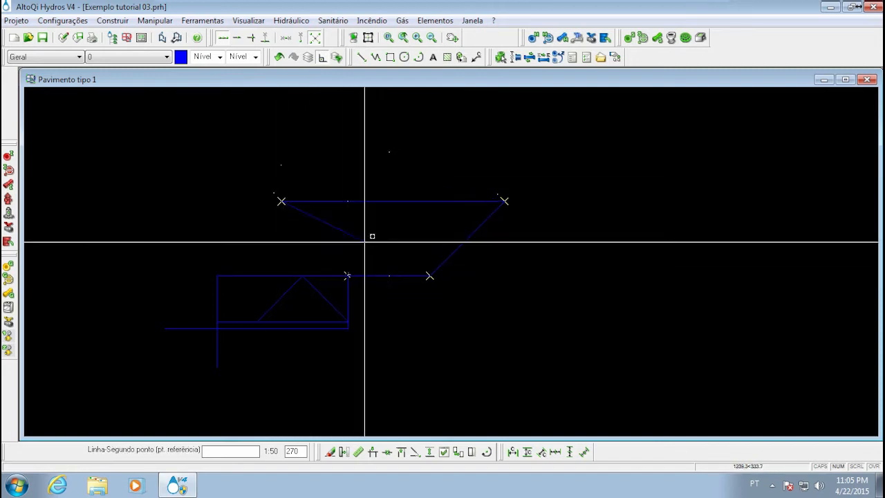
click(347, 274)
key(Escape)
Disable the predetermined-distance option and delete the three connected lines extending from the rectangle's upper-right corner
scroll(550, 253, down, 2)
mouse_move(430, 239)
middle_down()
mouse_move(413, 201)
mouse_move(411, 223)
mouse_move(394, 239)
mouse_move(415, 224)
middle_up()
scroll(413, 201, up, 3)
scroll(394, 240, down, 2)
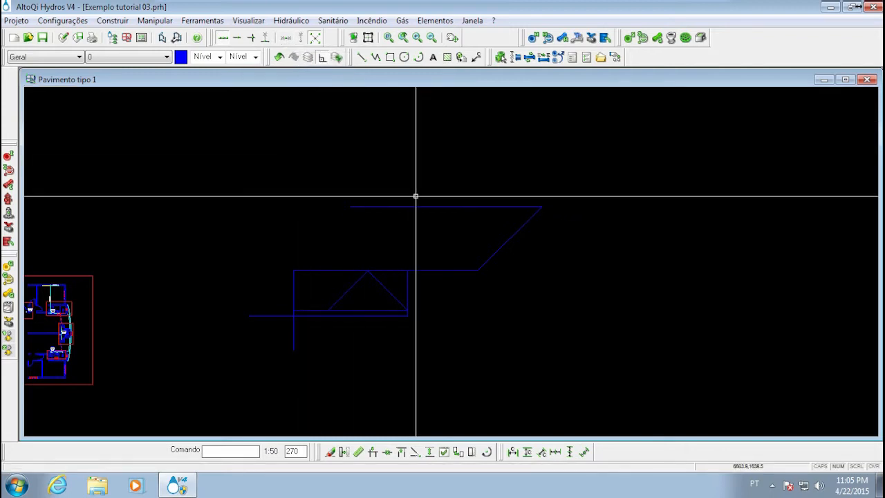
middle_drag(417, 219, 384, 226)
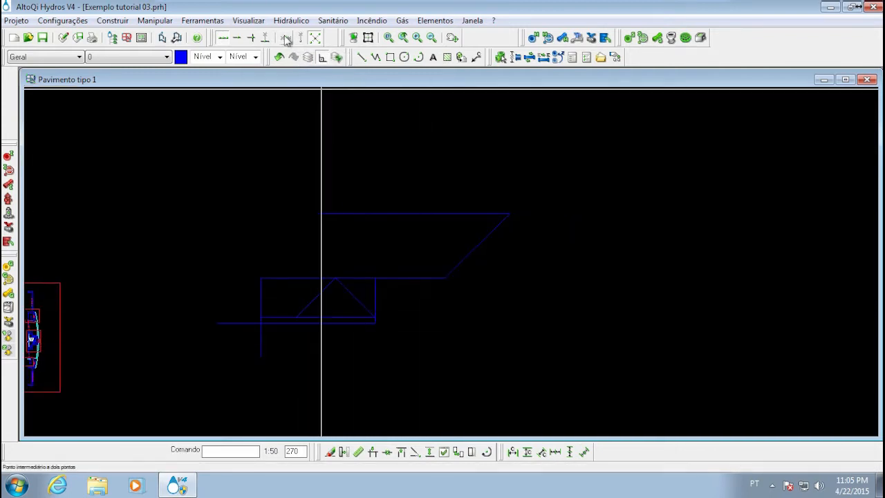
middle_drag(454, 262, 456, 267)
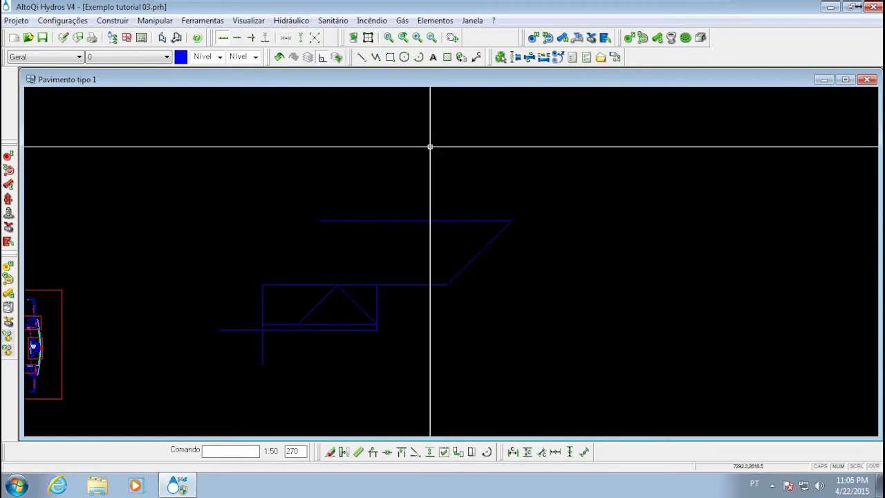
click(509, 312)
click(399, 175)
middle_drag(474, 245, 521, 258)
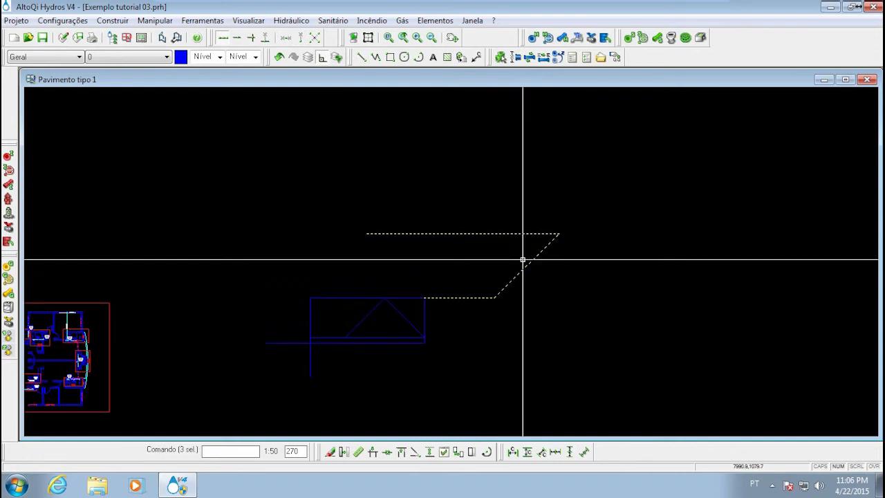
key(Delete)
Toggle the orthogonal drawing mode with the rectangle in view
middle_drag(409, 261, 343, 274)
scroll(342, 274, down, 1)
middle_drag(353, 281, 393, 253)
scroll(346, 281, up, 2)
scroll(346, 281, up, 1)
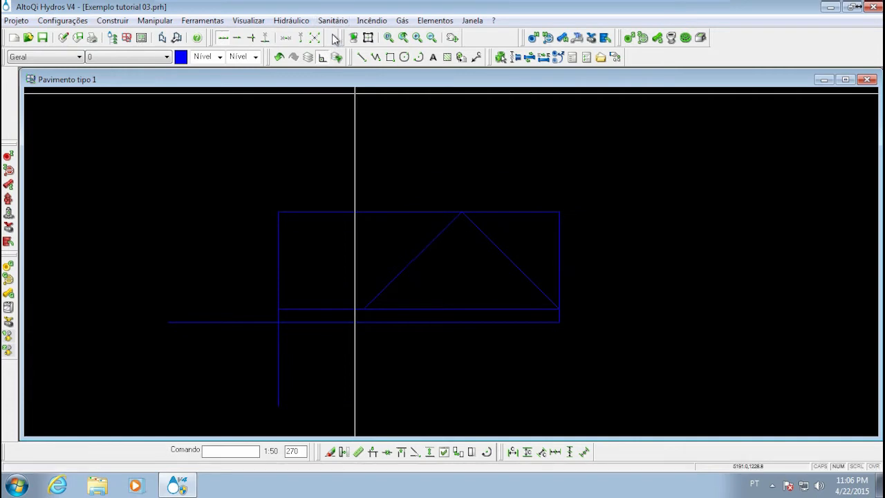
click(323, 57)
middle_drag(422, 200, 311, 246)
scroll(314, 245, down, 2)
middle_drag(282, 309, 346, 273)
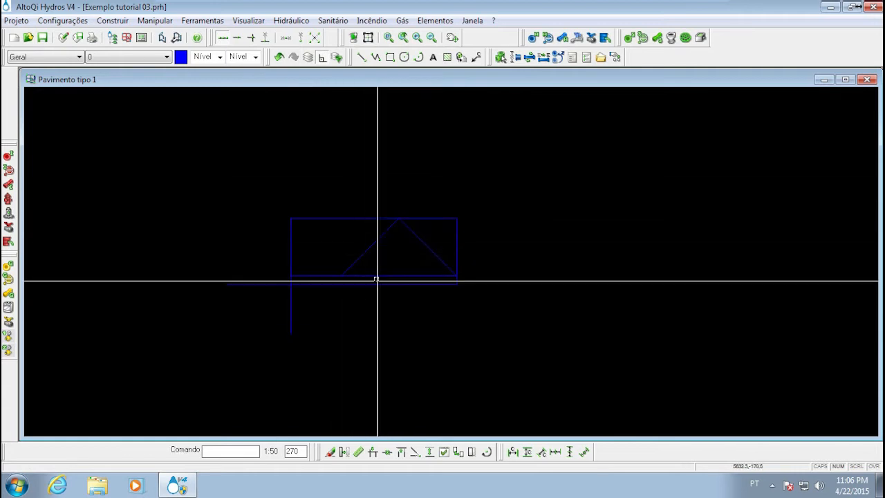
mouse_move(350, 237)
middle_down()
mouse_move(334, 273)
mouse_move(355, 260)
middle_up()
middle_drag(382, 219, 392, 225)
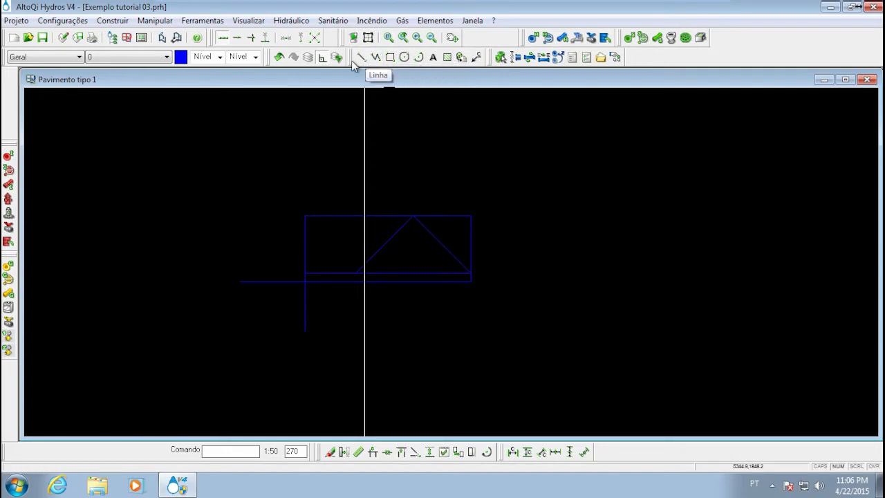
middle_drag(366, 225, 306, 235)
scroll(309, 234, down, 2)
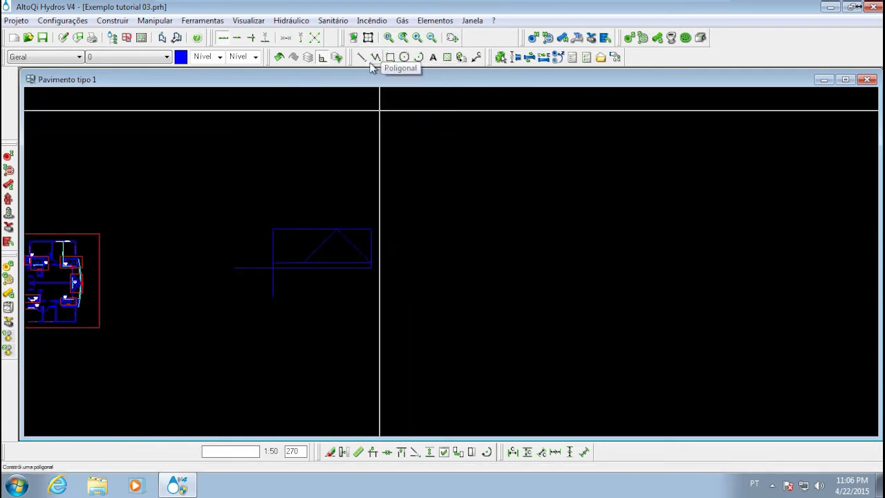
middle_drag(331, 274, 380, 246)
scroll(376, 238, up, 2)
mouse_move(375, 160)
middle_down()
mouse_move(374, 249)
mouse_move(407, 263)
mouse_move(416, 257)
middle_up()
scroll(373, 249, down, 1)
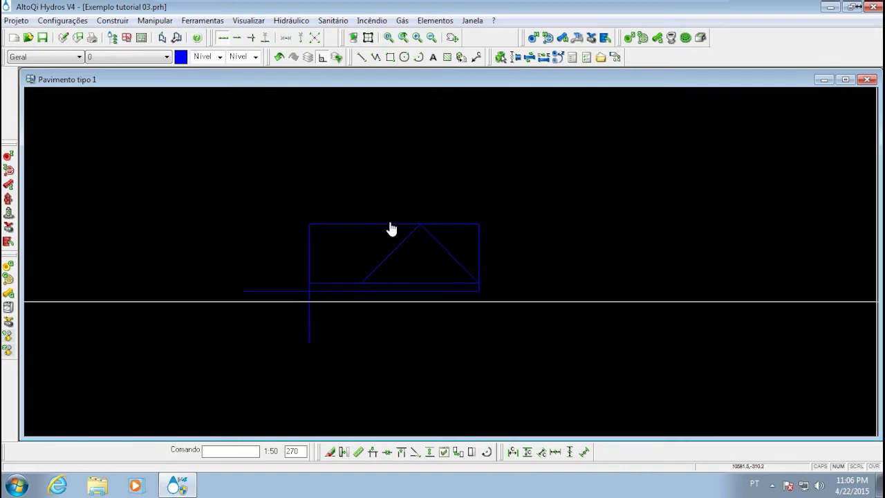
Delete the practice rectangle and all the lines drawn around it beside the floor plan
mouse_move(360, 237)
middle_down()
mouse_move(405, 235)
mouse_move(451, 216)
middle_up()
scroll(450, 216, down, 3)
middle_drag(288, 242, 375, 220)
middle_drag(464, 207, 462, 207)
drag(617, 259, 513, 161)
click(493, 145)
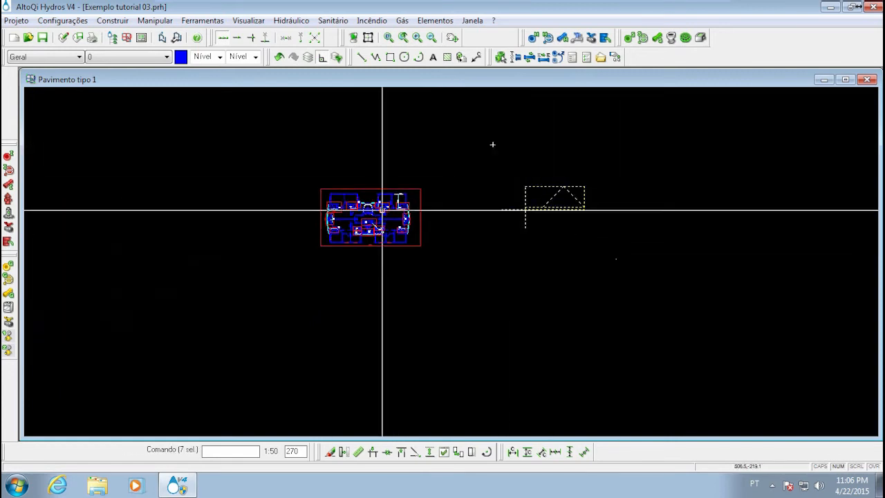
key(Delete)
Examine the apartment layout and its hydraulic detail areas on the Pavimento tipo 1 plan
middle_drag(404, 213, 496, 196)
scroll(462, 205, up, 4)
scroll(497, 197, up, 4)
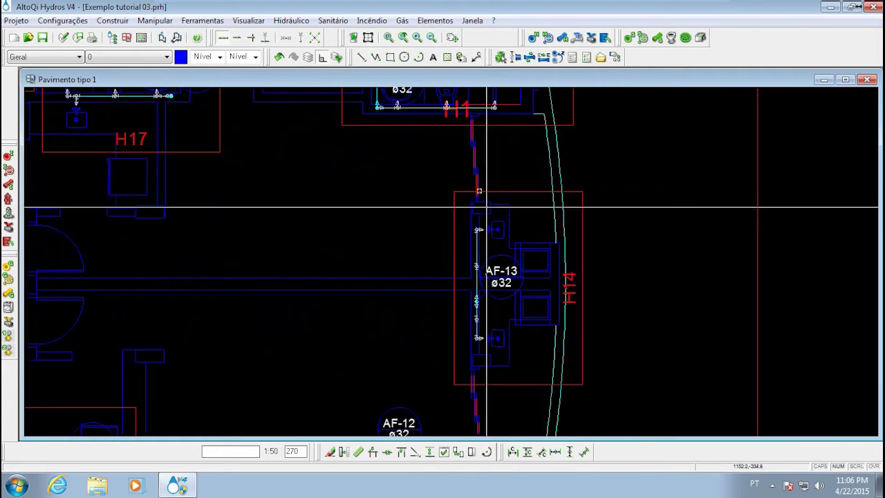
scroll(518, 240, down, 2)
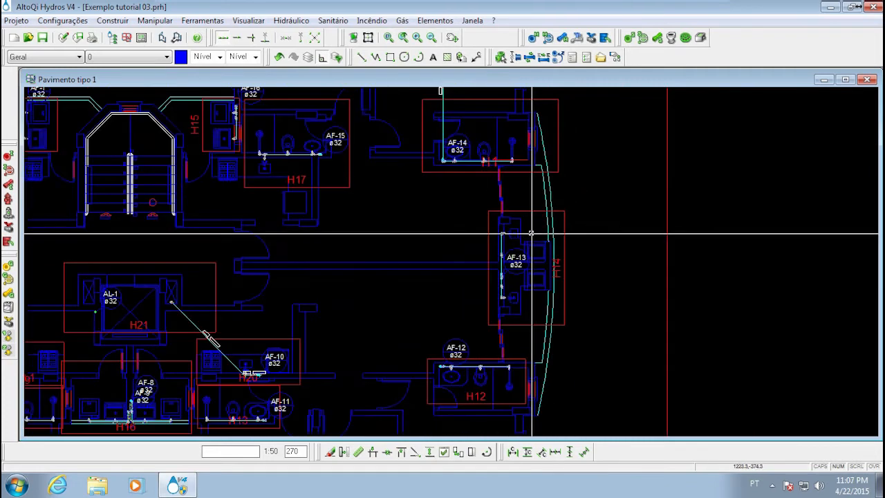
middle_drag(498, 240, 596, 270)
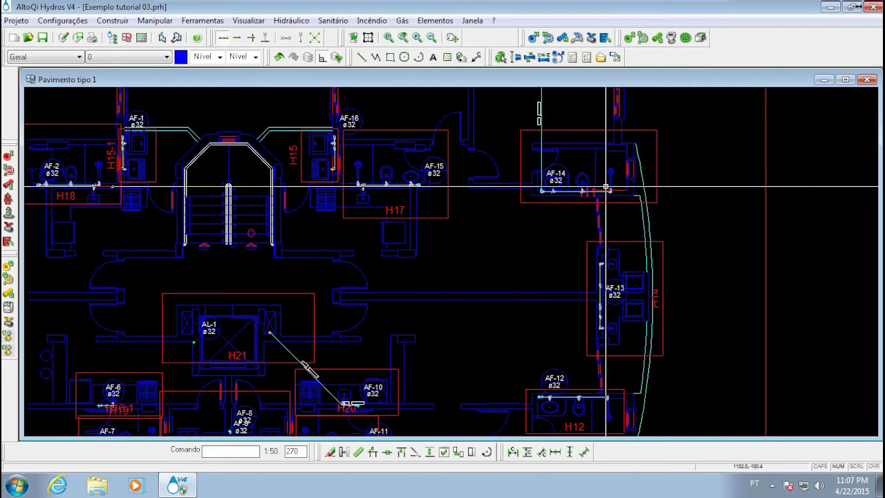
scroll(539, 166, up, 3)
scroll(520, 155, down, 3)
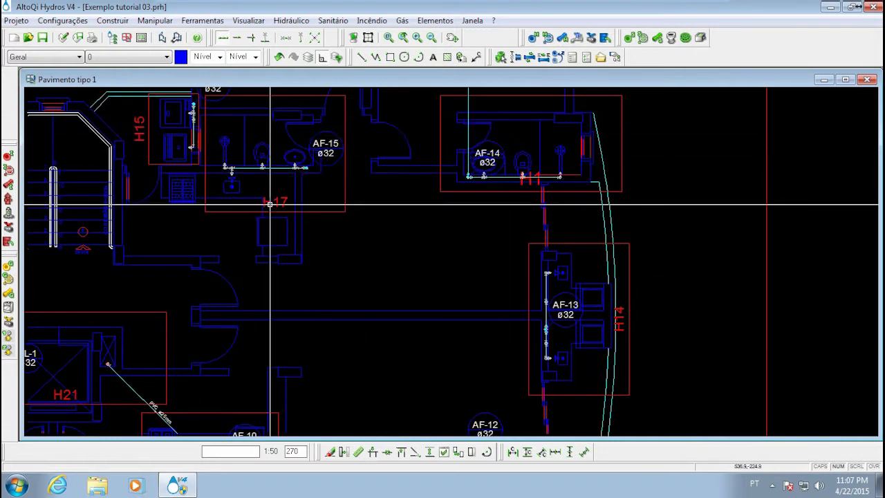
middle_drag(401, 239, 474, 242)
scroll(520, 274, down, 2)
middle_drag(498, 300, 512, 244)
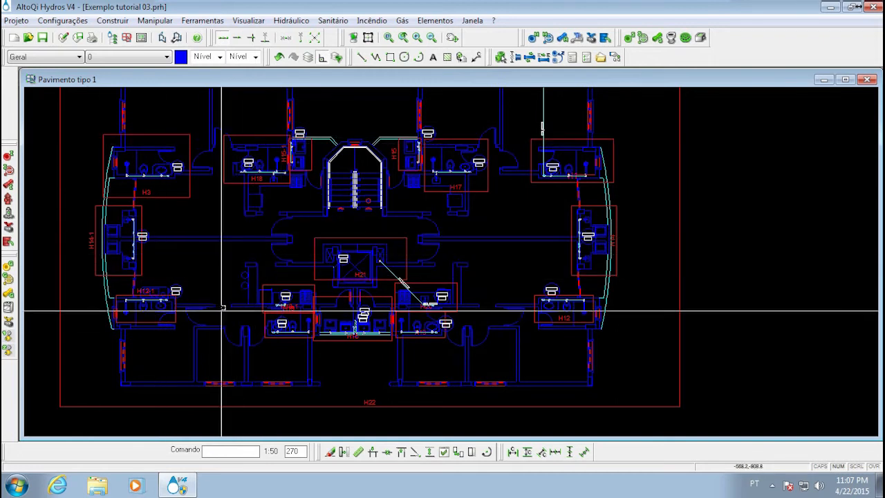
Open the isometric detail H14 from its boundary around column AF-13 on the plan
middle_drag(537, 228, 421, 269)
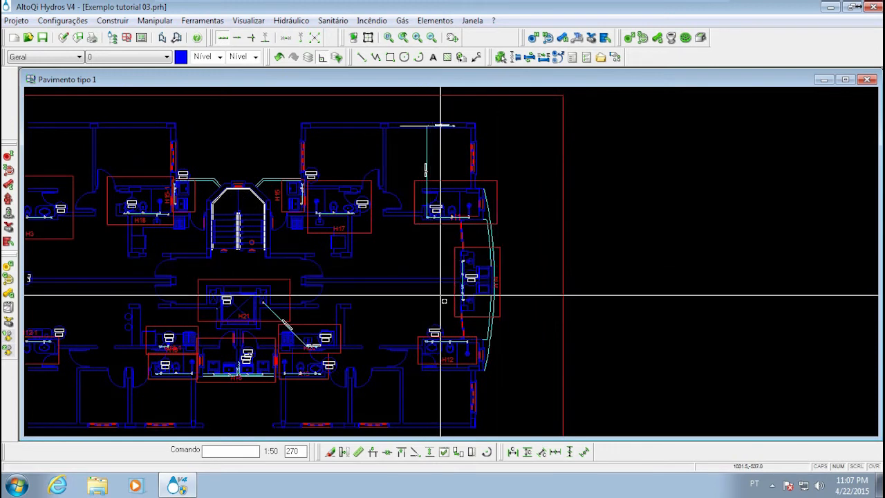
middle_drag(500, 268, 408, 253)
scroll(390, 218, up, 4)
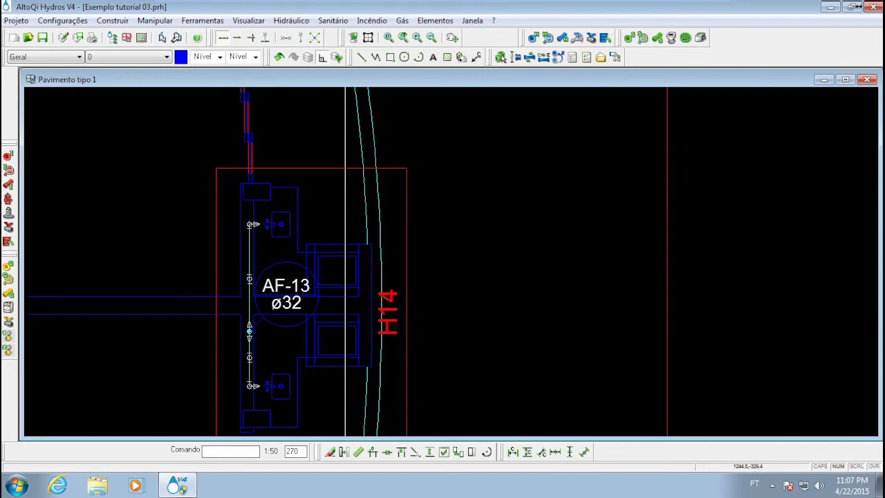
double_click(336, 169)
click(141, 122)
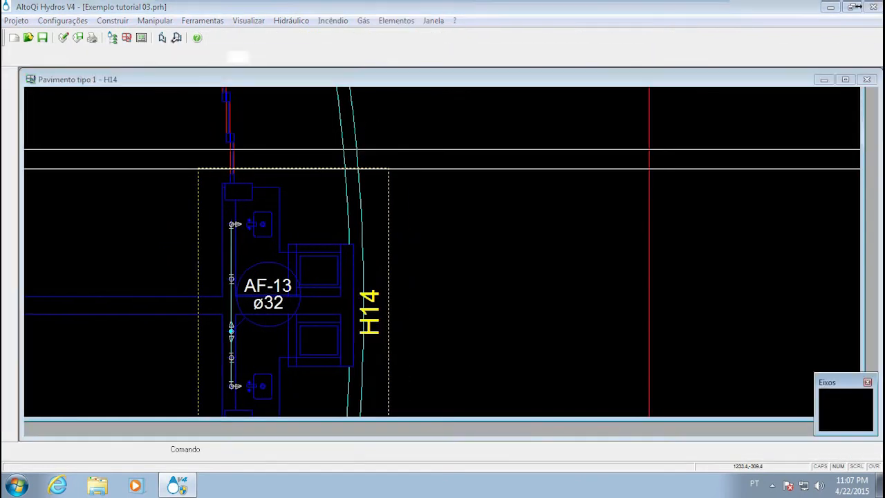
Examine the overall H14 isometric, from column AF-13 down to the two sink branches
scroll(408, 256, up, 4)
scroll(408, 256, down, 3)
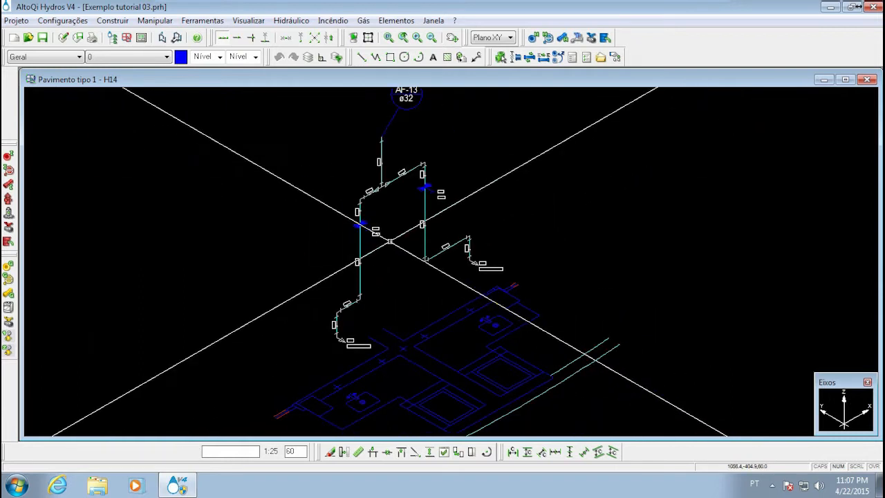
scroll(411, 265, down, 3)
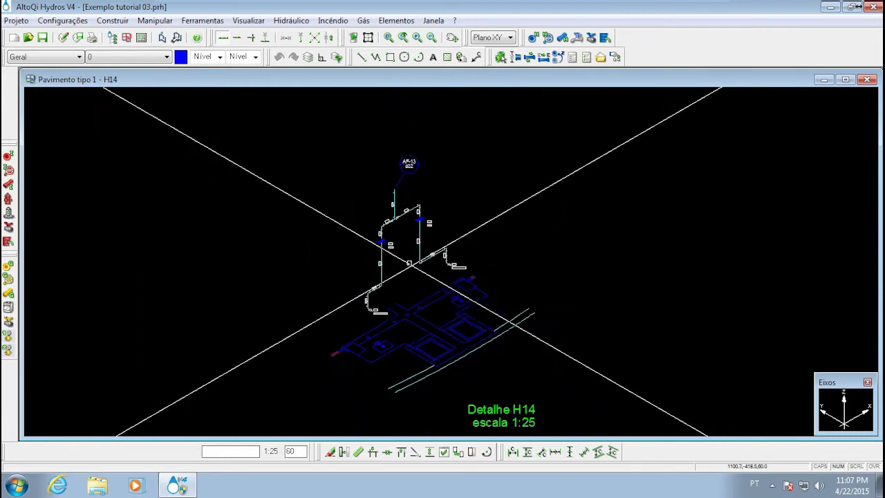
scroll(402, 261, up, 4)
scroll(402, 262, up, 4)
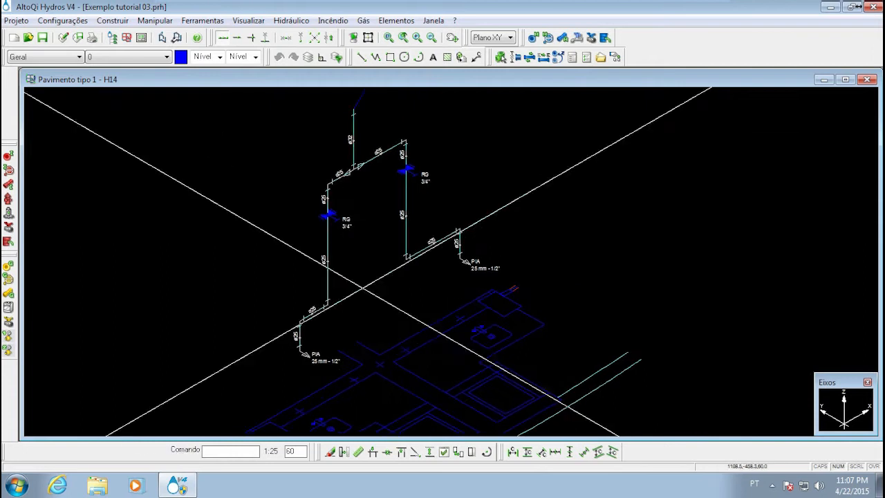
scroll(298, 312, down, 2)
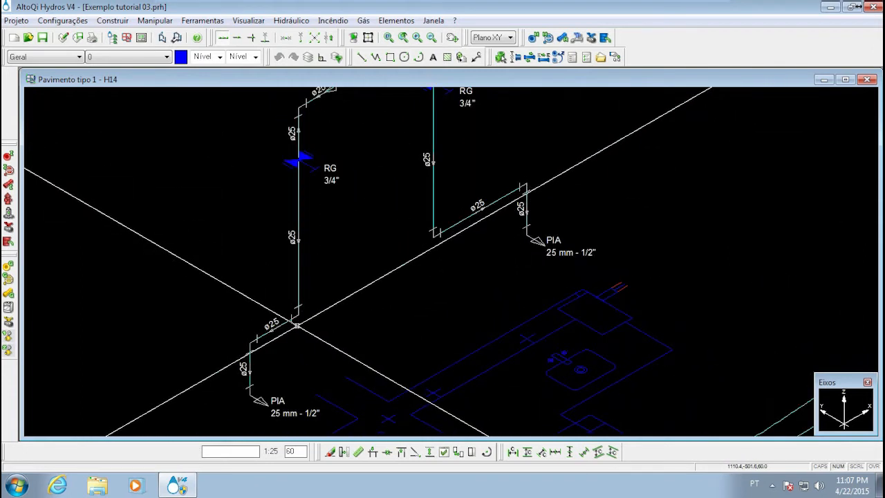
scroll(298, 323, up, 3)
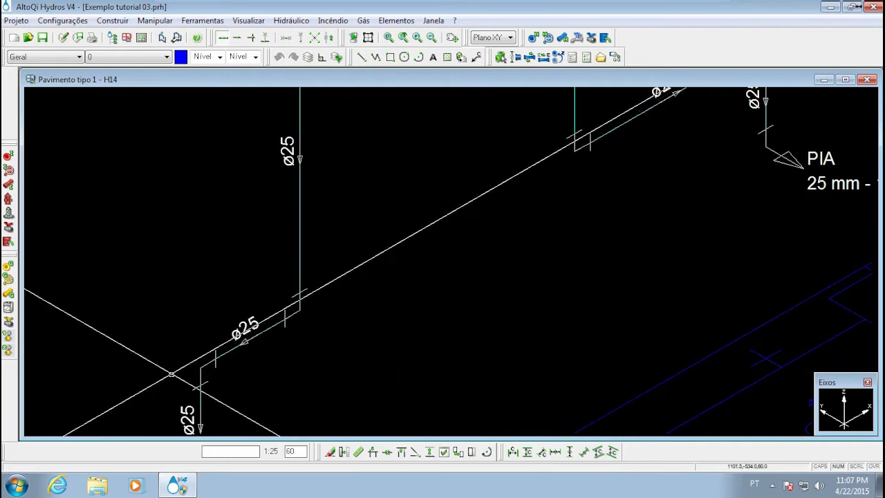
Inspect the ø25 pipe runs, RG 3/4" valves and PIA outlets on both branches of detail H14
middle_drag(622, 203, 551, 274)
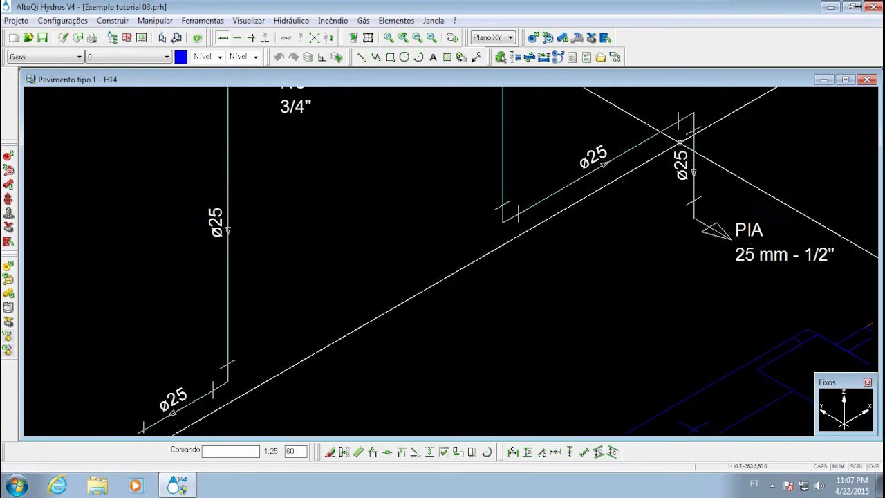
middle_drag(275, 361, 369, 275)
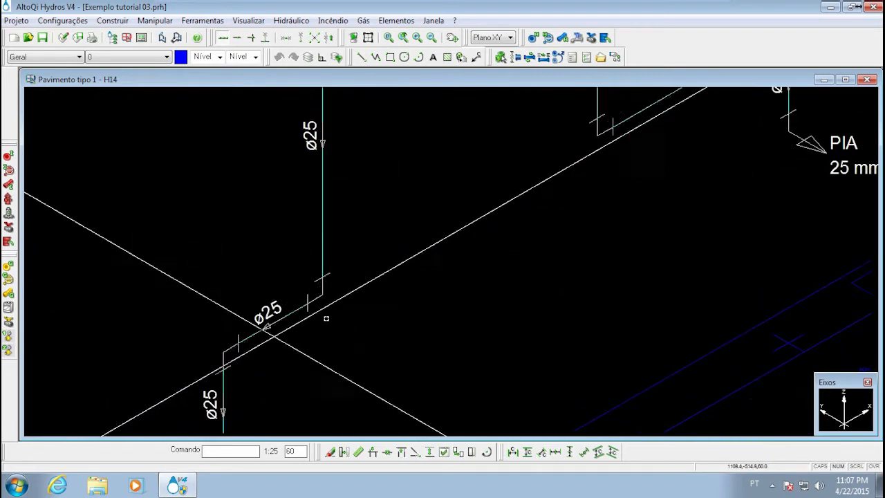
scroll(316, 326, down, 3)
middle_drag(292, 202, 270, 293)
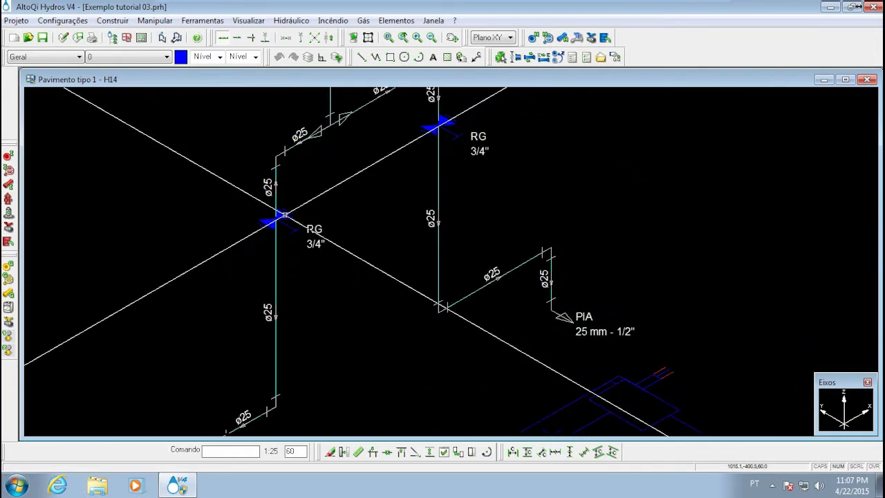
middle_drag(370, 329, 318, 267)
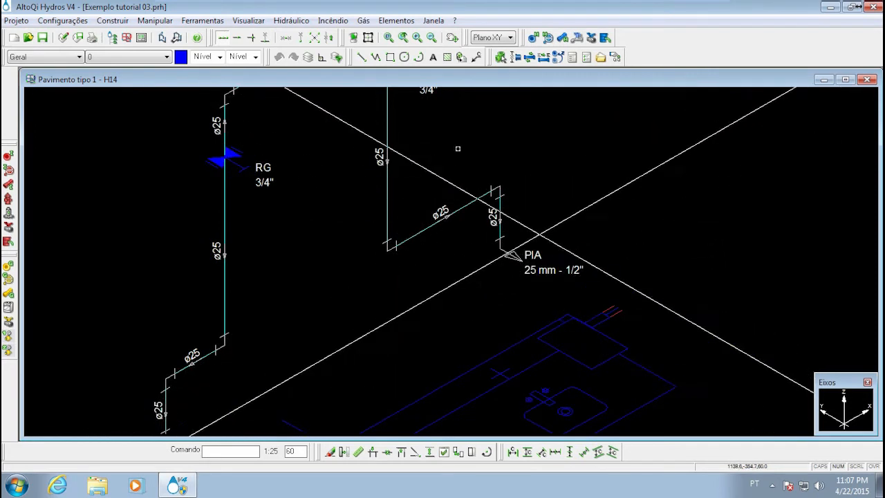
middle_drag(500, 252, 507, 195)
middle_drag(375, 320, 498, 201)
scroll(290, 303, down, 3)
mouse_move(334, 229)
middle_down()
mouse_move(280, 282)
mouse_move(325, 352)
middle_up()
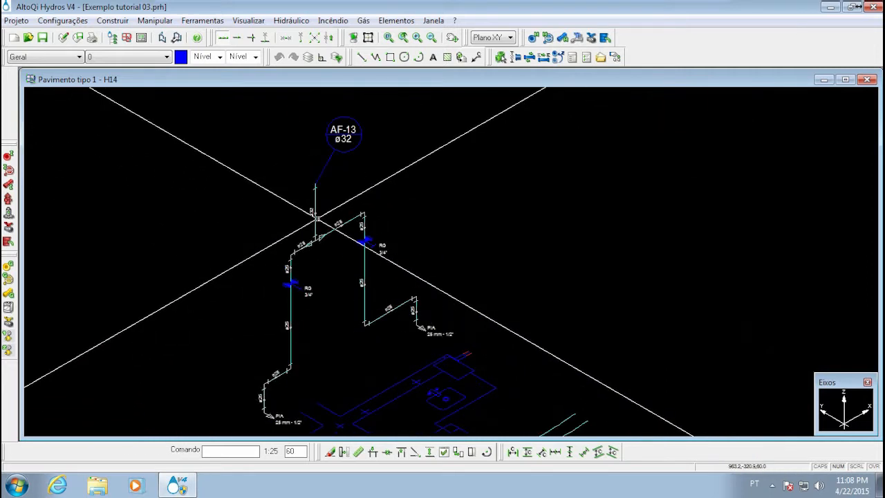
mouse_move(326, 395)
middle_down()
mouse_move(332, 225)
mouse_move(366, 323)
middle_up()
Select the Conexão directly above the left branch's PIA outlet and lower its elevation below the outlet
scroll(341, 289, up, 5)
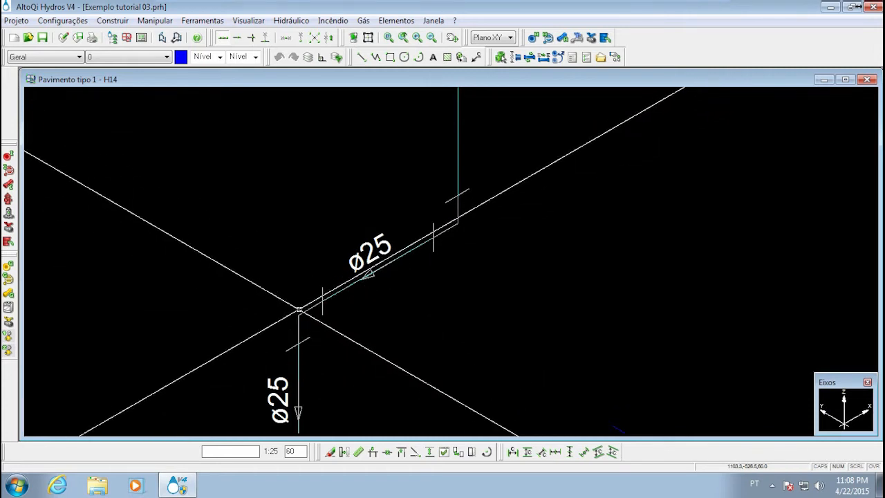
click(299, 316)
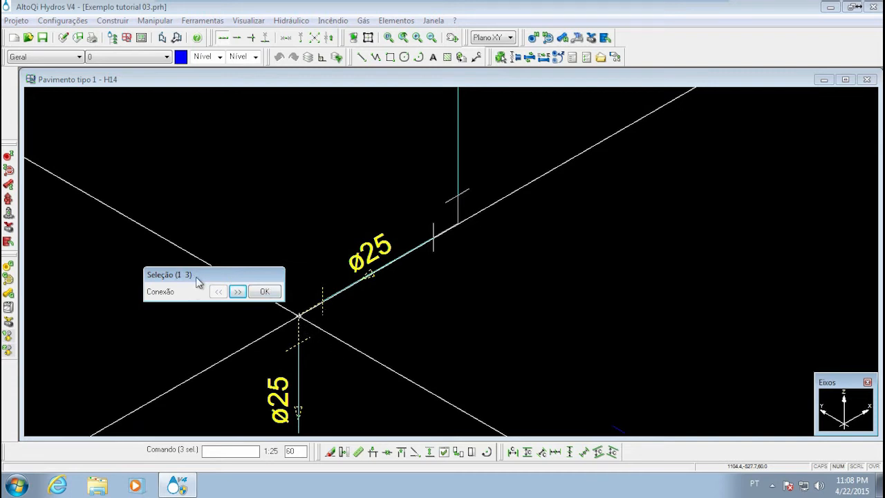
drag(196, 282, 153, 204)
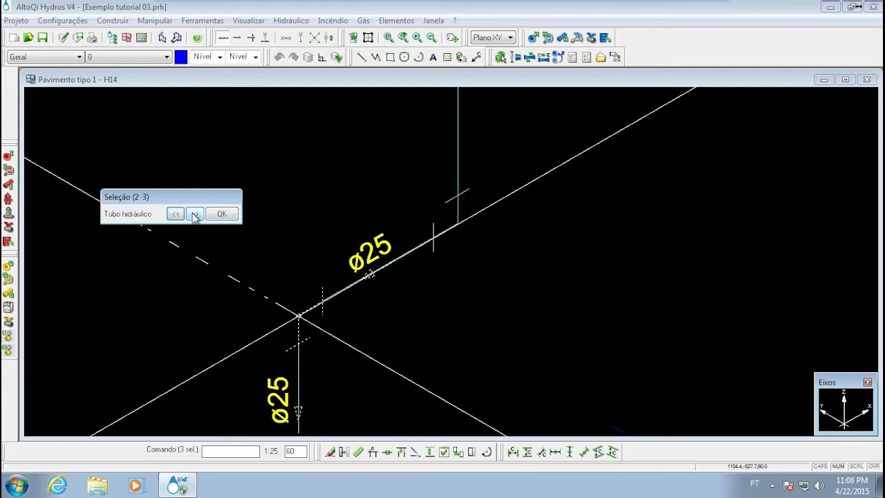
click(220, 216)
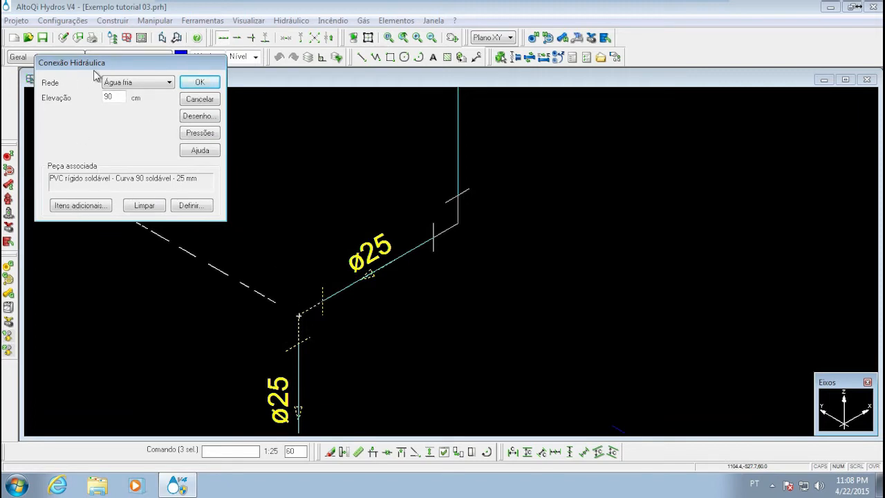
click(141, 85)
click(141, 85)
click(200, 82)
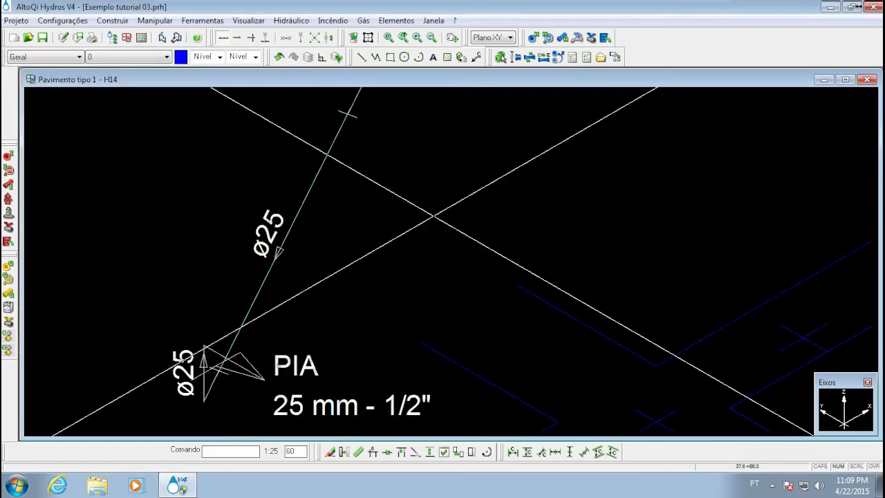
Lower the elevation of the connection at the foot of the left vertical pipe to level the ø25 run to the sink
scroll(314, 260, down, 5)
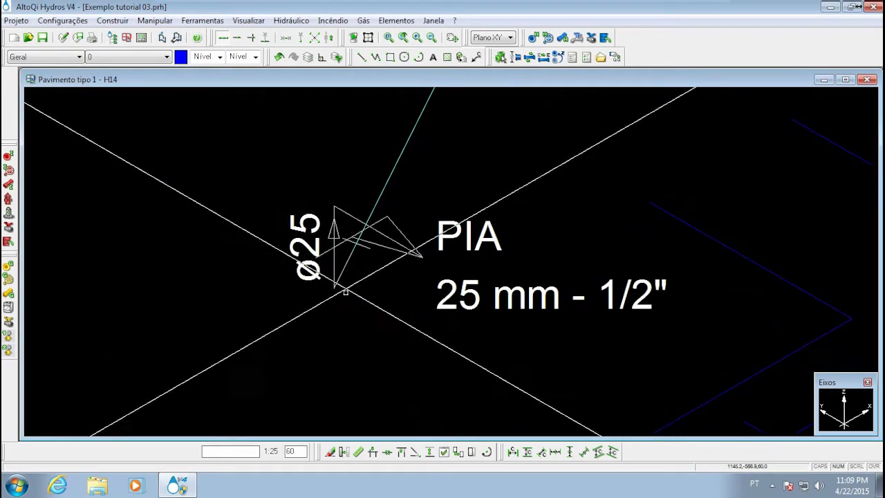
mouse_move(396, 219)
middle_down()
mouse_move(384, 323)
mouse_move(371, 247)
middle_up()
scroll(395, 234, up, 5)
scroll(398, 267, down, 5)
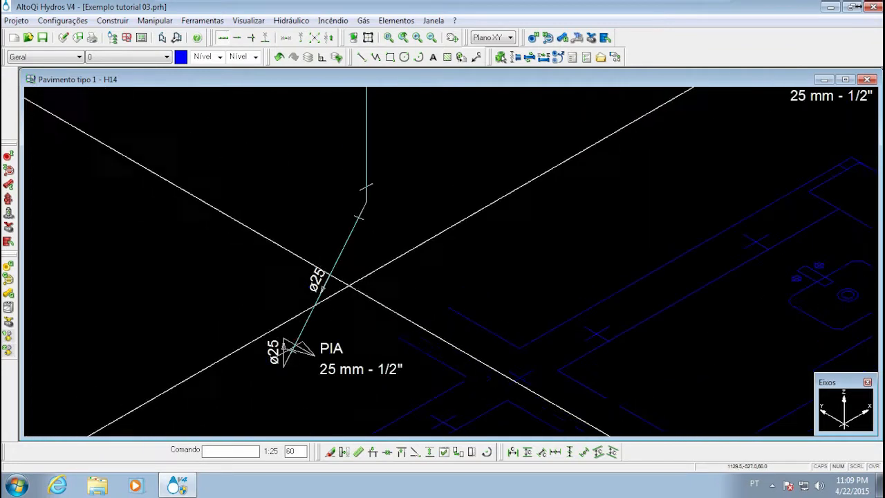
click(367, 201)
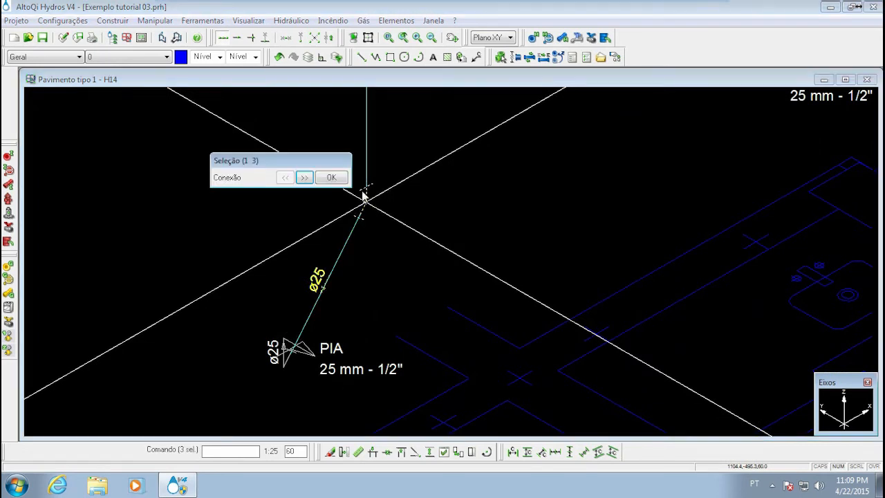
click(333, 177)
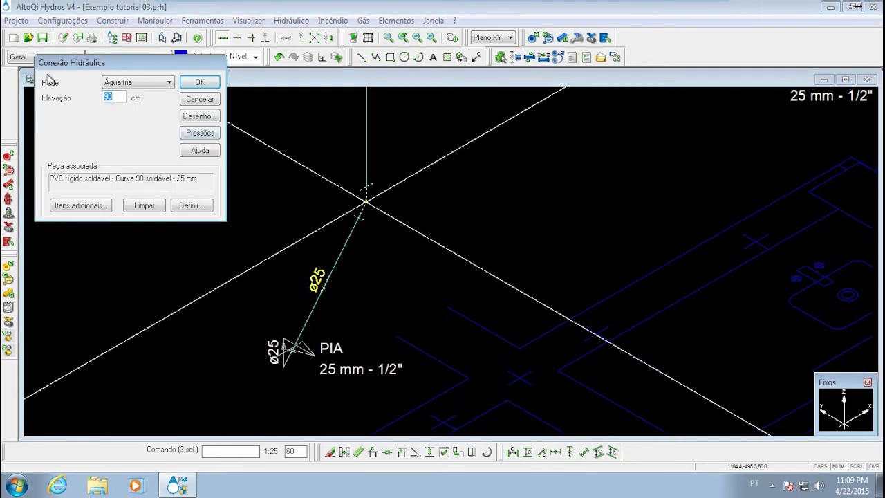
key(Return)
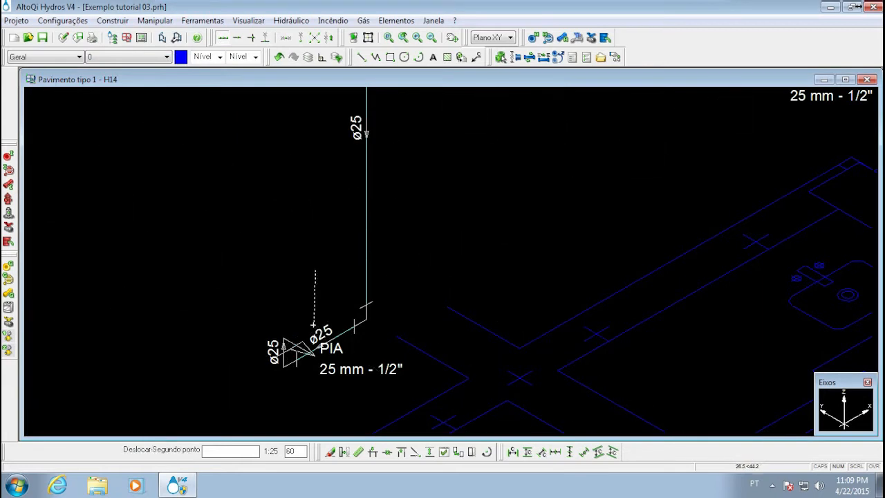
Raise the elevation of the left branch's PIA fixture well above the horizontal ø25 run
middle_drag(314, 169, 303, 298)
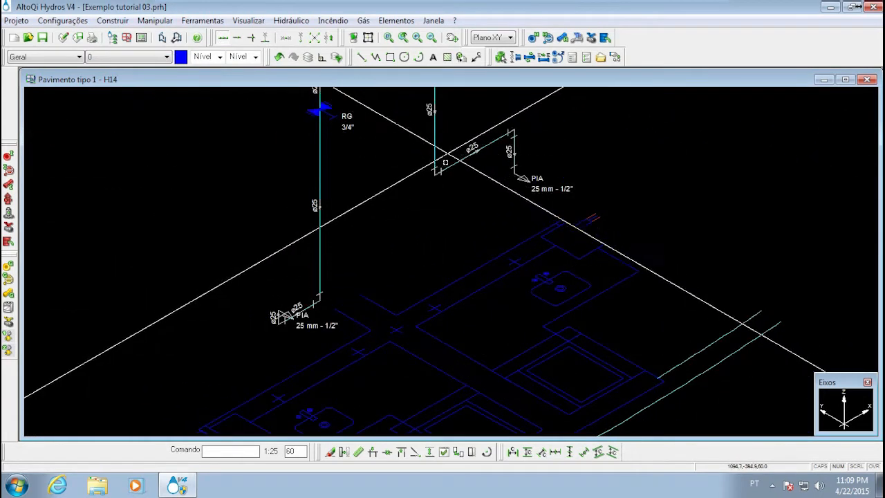
scroll(277, 304, up, 5)
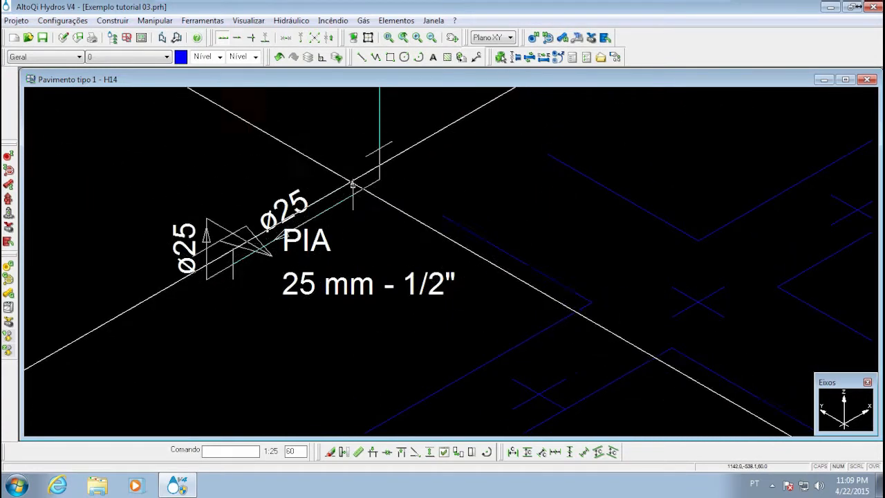
scroll(193, 236, down, 2)
scroll(175, 271, up, 4)
double_click(175, 272)
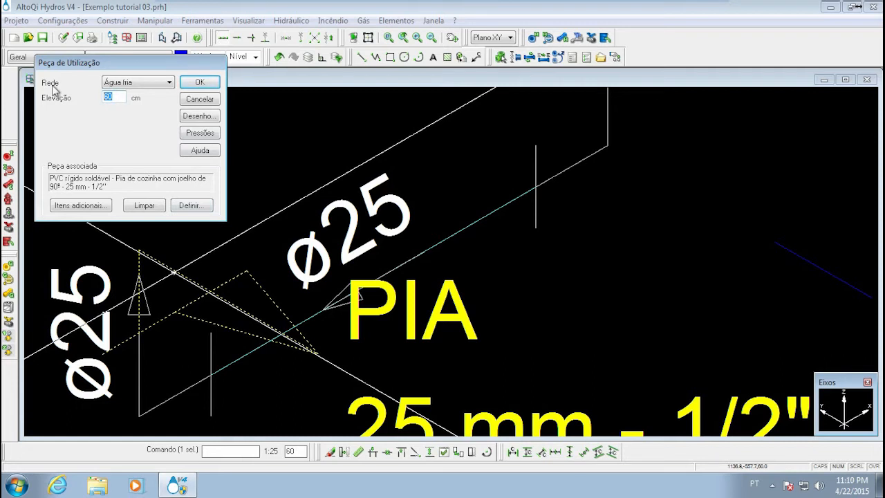
click(200, 83)
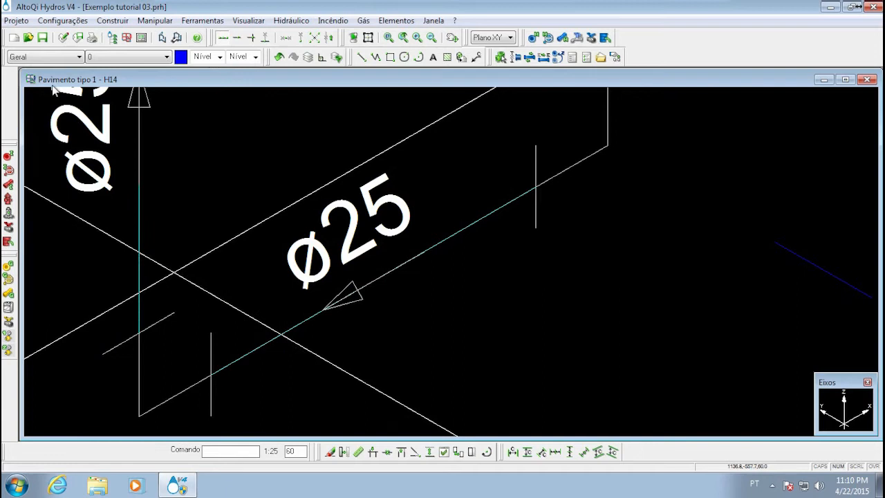
scroll(273, 253, down, 3)
middle_drag(273, 253, 290, 285)
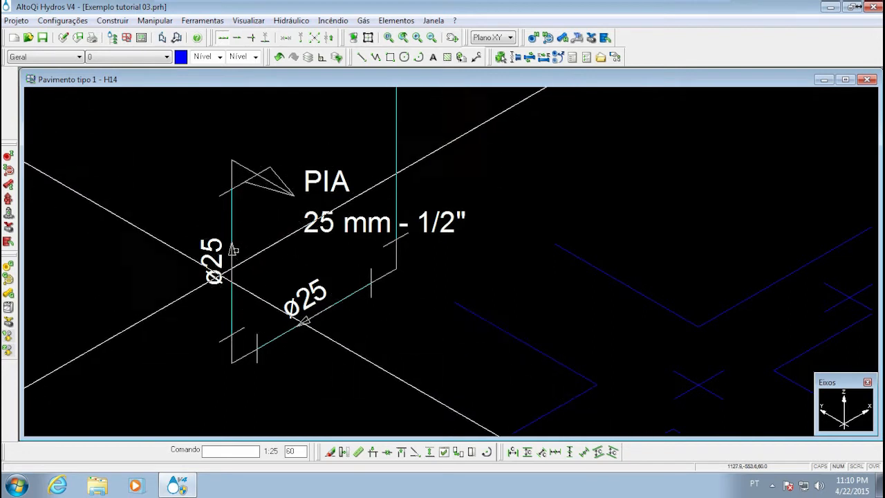
Examine the left branch's ø25 runs up to the PIA outlet and review the available Definir peças options
middle_drag(228, 158, 216, 224)
scroll(216, 223, down, 5)
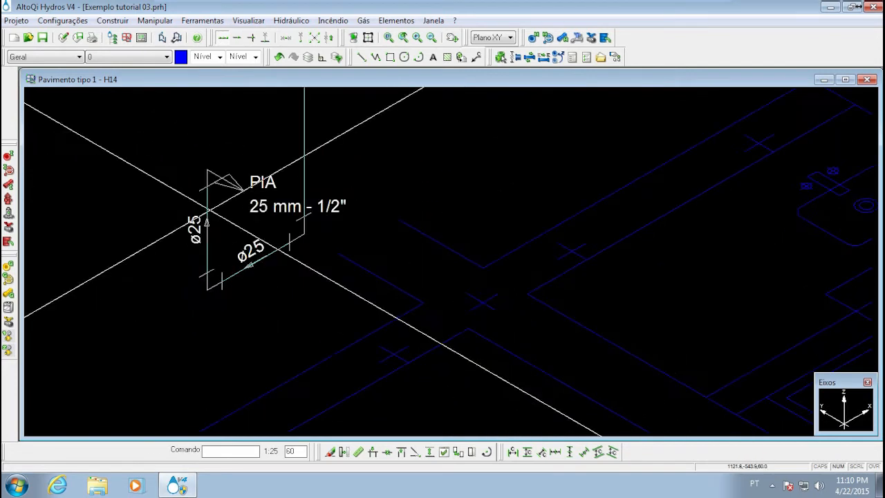
scroll(256, 257, up, 5)
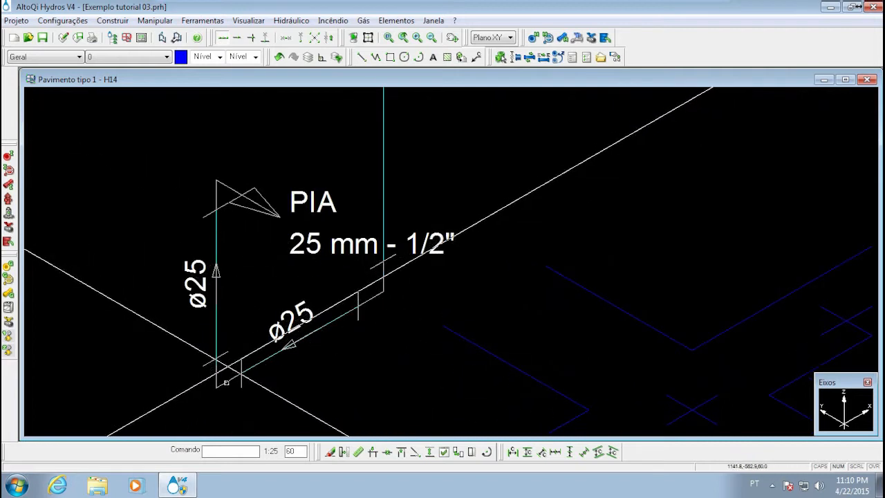
click(392, 23)
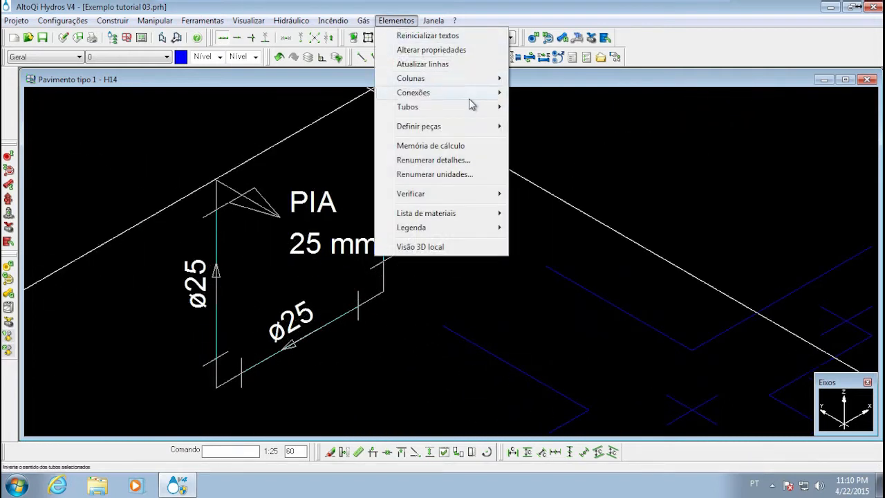
mouse_move(471, 126)
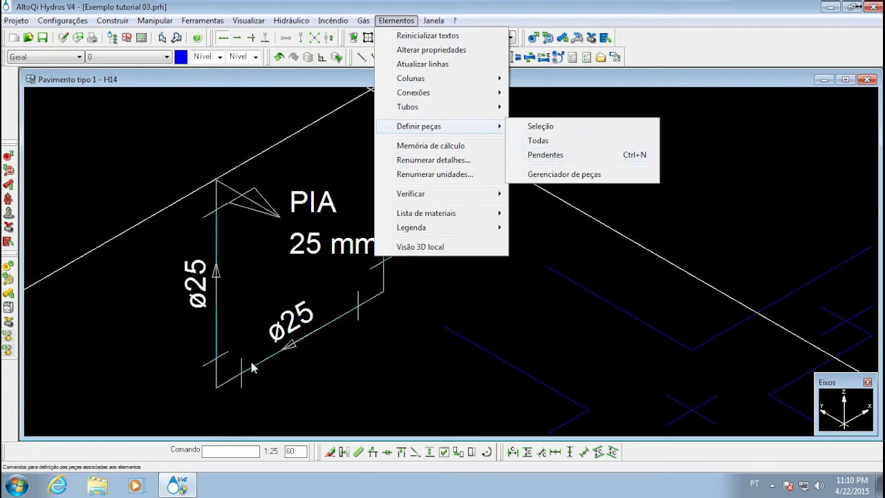
click(393, 341)
middle_drag(393, 341, 406, 254)
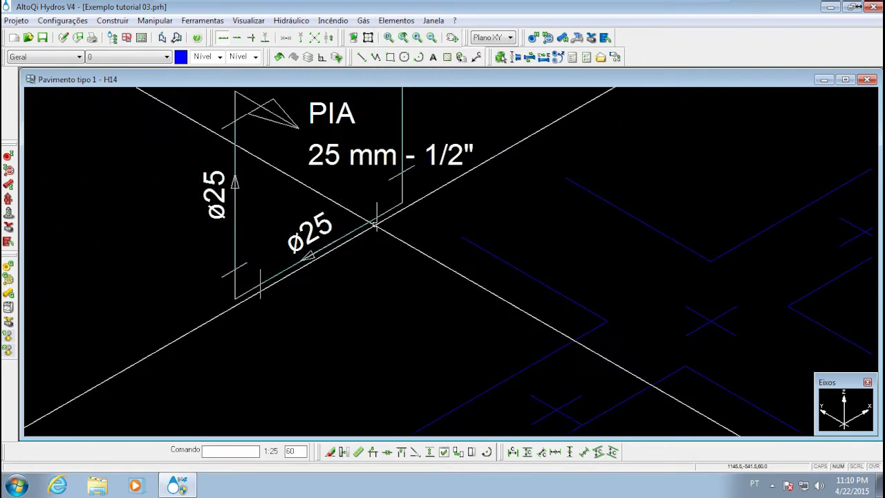
middle_drag(376, 224, 356, 300)
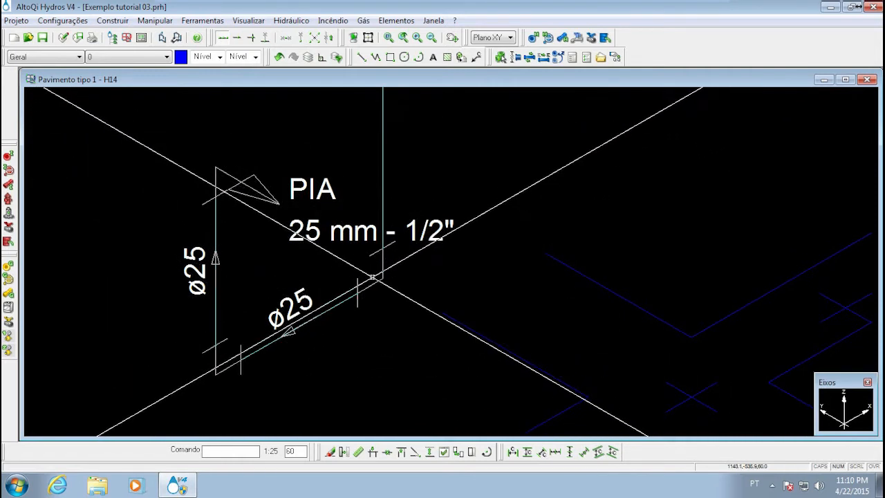
middle_drag(305, 299, 326, 321)
scroll(346, 299, down, 3)
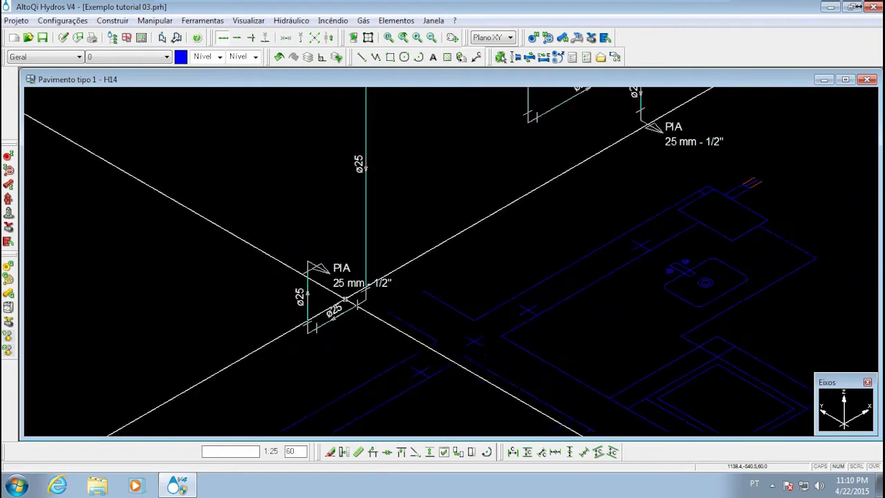
Check the elevation and associated part of the left branch's RG 3/4" valve without changing them
mouse_move(347, 211)
middle_down()
mouse_move(314, 238)
mouse_move(302, 233)
middle_up()
scroll(314, 238, down, 3)
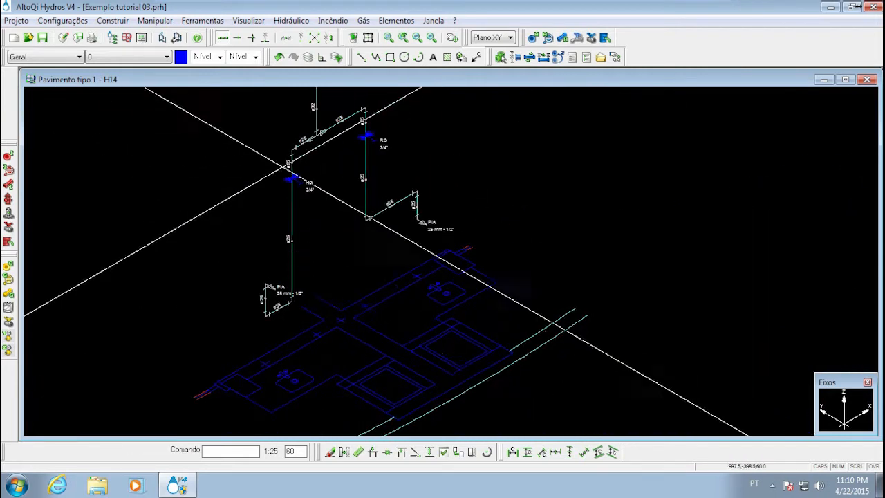
middle_drag(338, 282, 336, 328)
mouse_move(359, 214)
middle_down()
mouse_move(351, 247)
mouse_move(369, 315)
middle_up()
scroll(268, 306, up, 5)
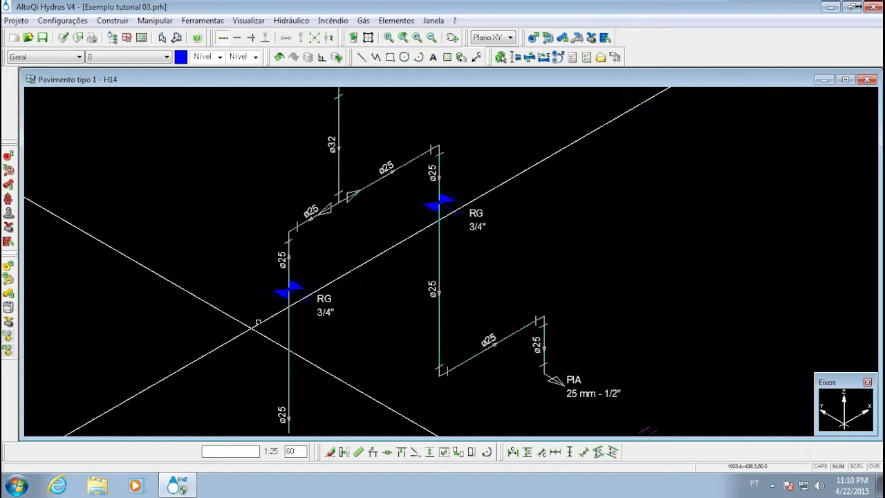
click(335, 247)
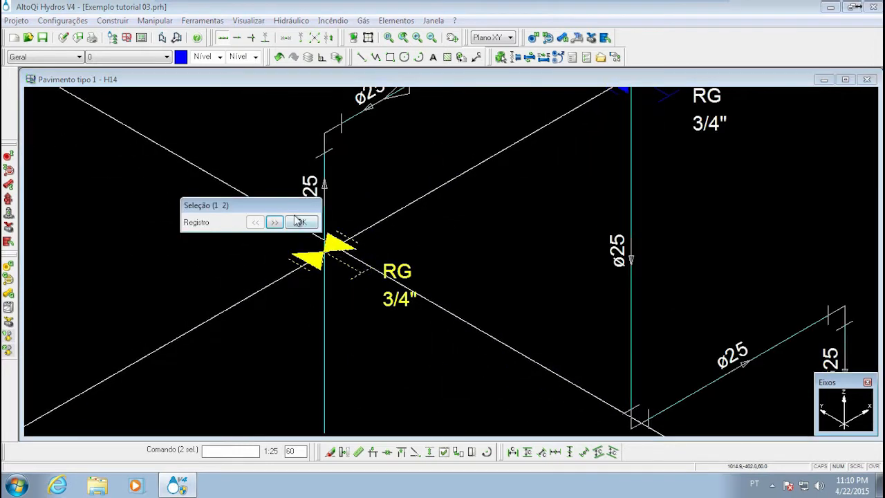
click(300, 223)
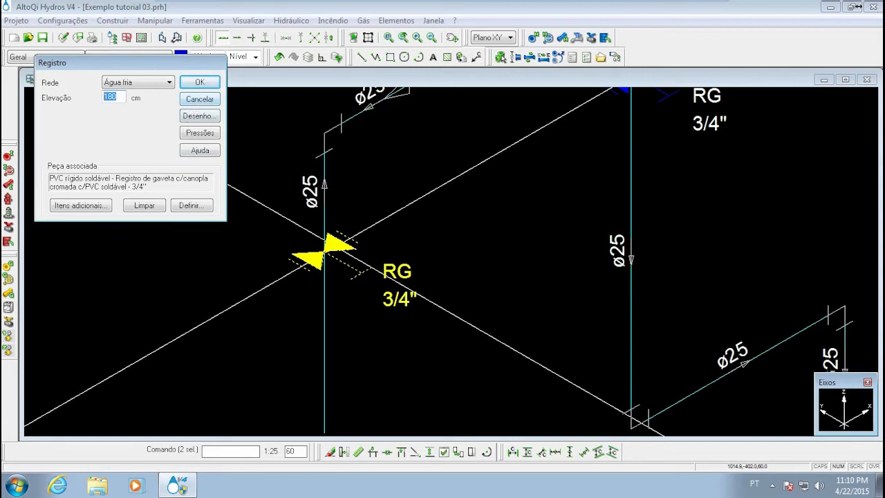
click(198, 99)
Examine both ø25 branches of detail H14 from the RG valves and PIA outlets up to column AF-13
scroll(249, 221, down, 3)
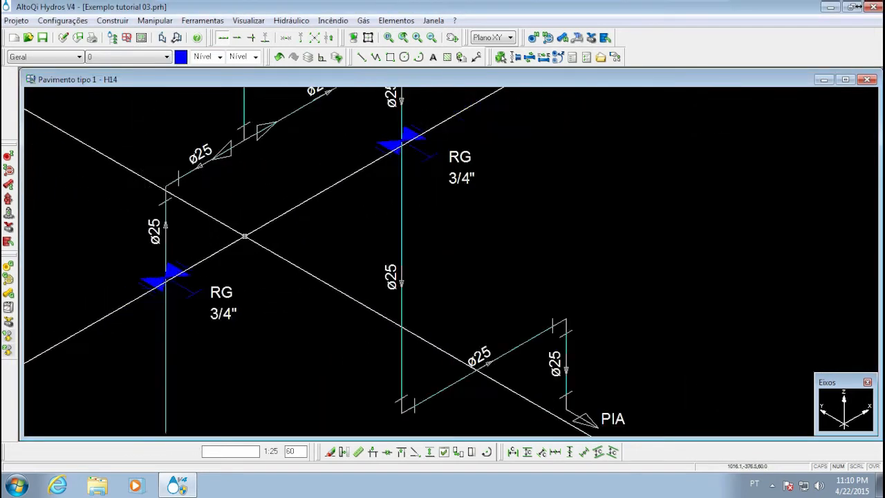
middle_drag(253, 212, 258, 261)
middle_drag(307, 300, 225, 205)
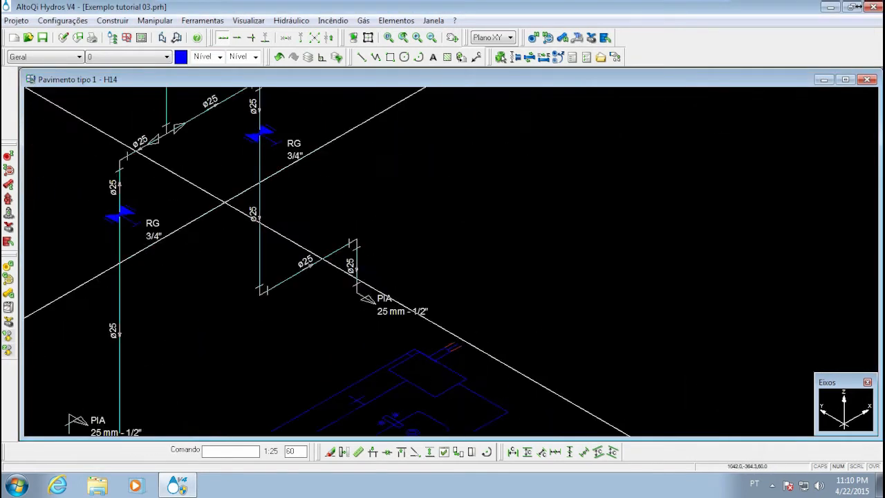
middle_drag(366, 302, 401, 279)
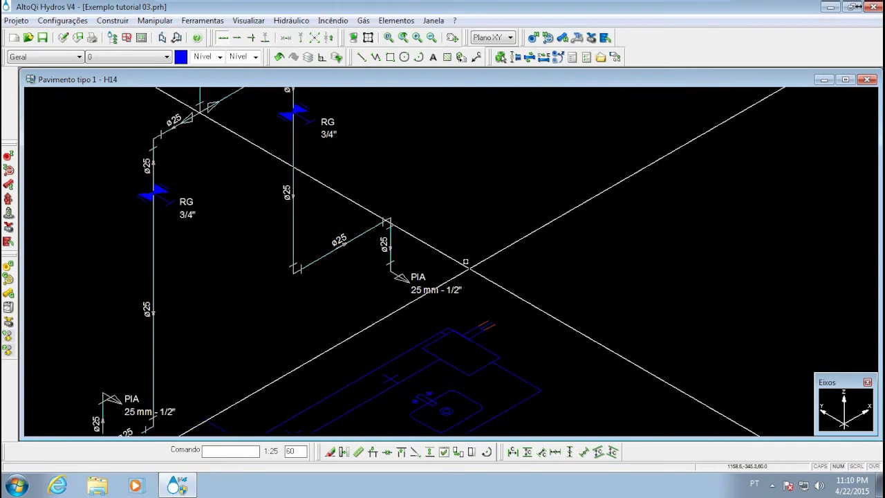
middle_drag(312, 193, 326, 274)
scroll(305, 235, down, 2)
middle_drag(290, 178, 296, 237)
scroll(289, 188, up, 3)
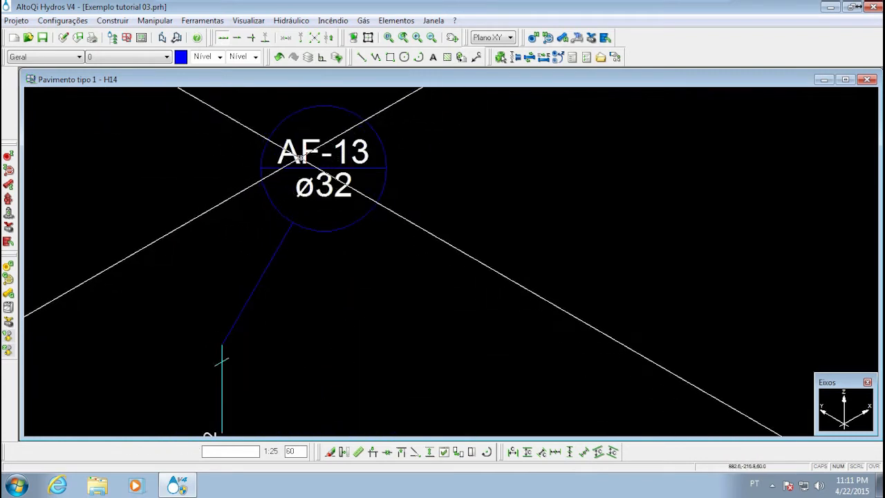
scroll(301, 157, down, 3)
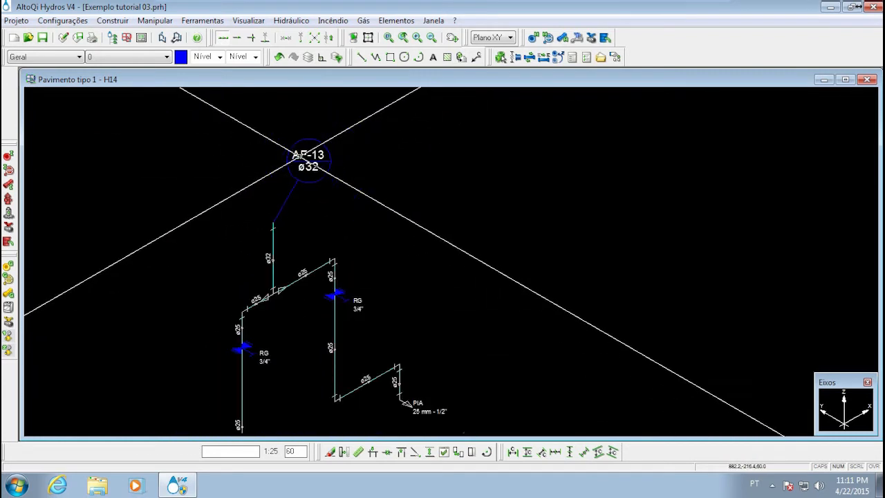
Select the Conexão where the ø32 pipe splits into the two ø25 branches to check its properties
scroll(276, 300, up, 3)
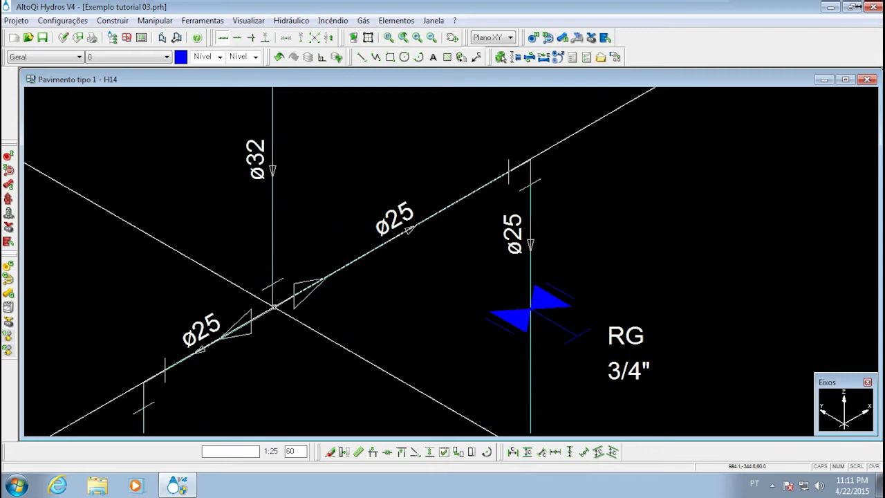
click(274, 306)
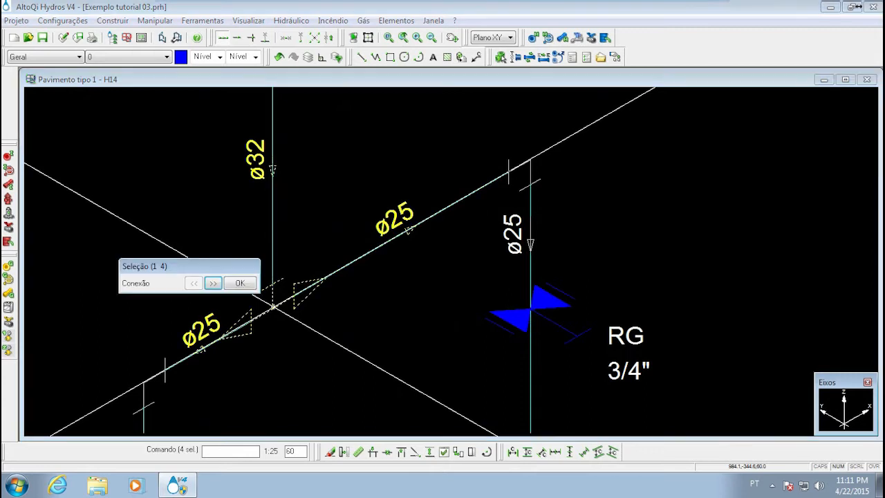
click(229, 281)
scroll(290, 241, down, 3)
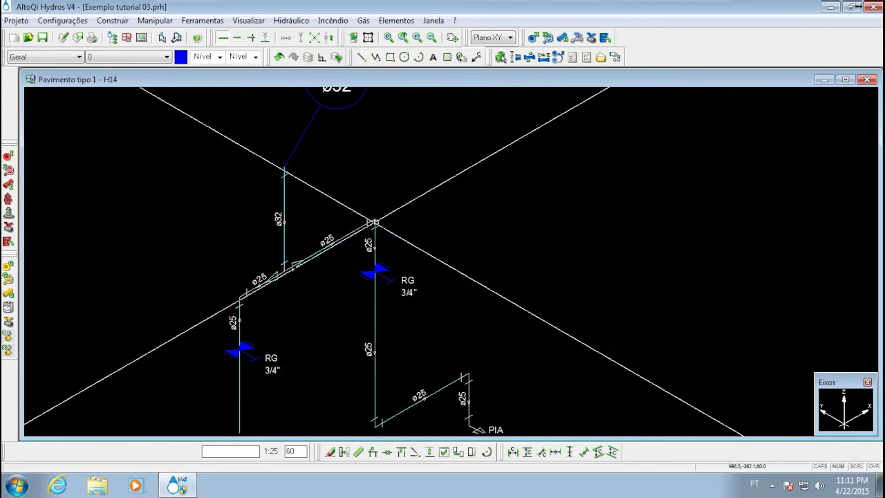
Set the elevation of hydraulic column connection AF-13 to 290 cm
middle_drag(401, 357, 369, 263)
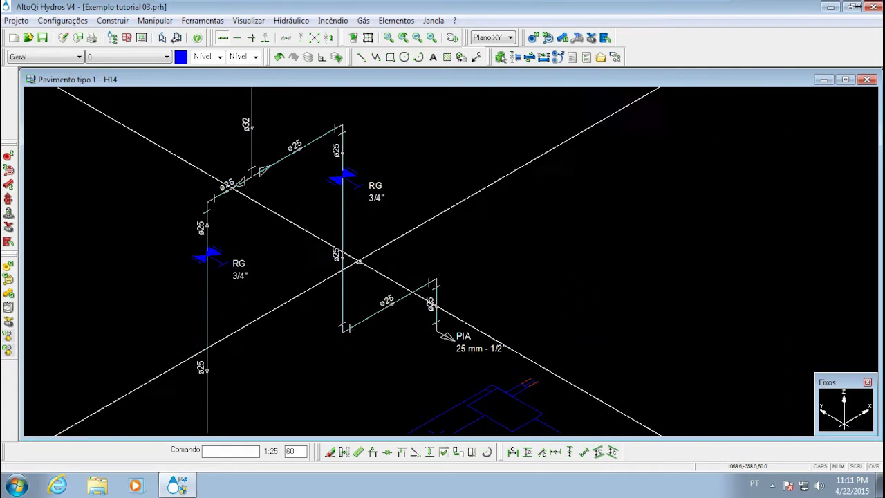
middle_drag(350, 245, 360, 326)
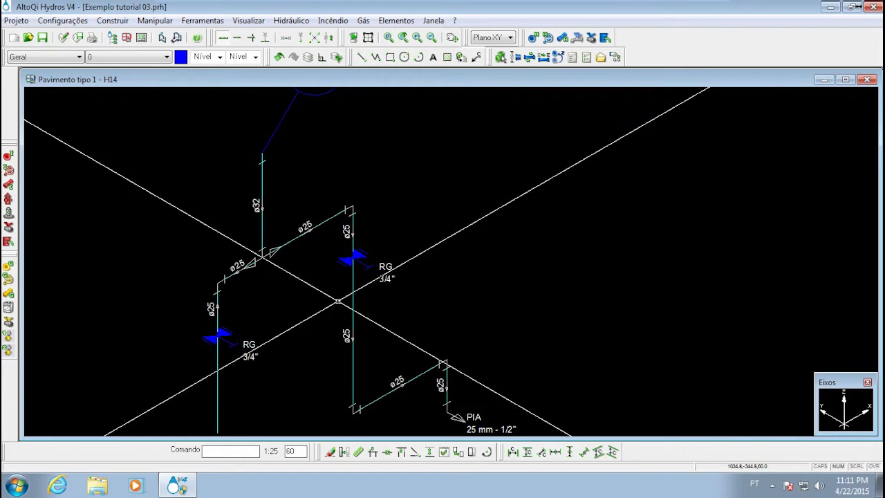
mouse_move(374, 286)
middle_down()
mouse_move(374, 215)
mouse_move(393, 257)
middle_up()
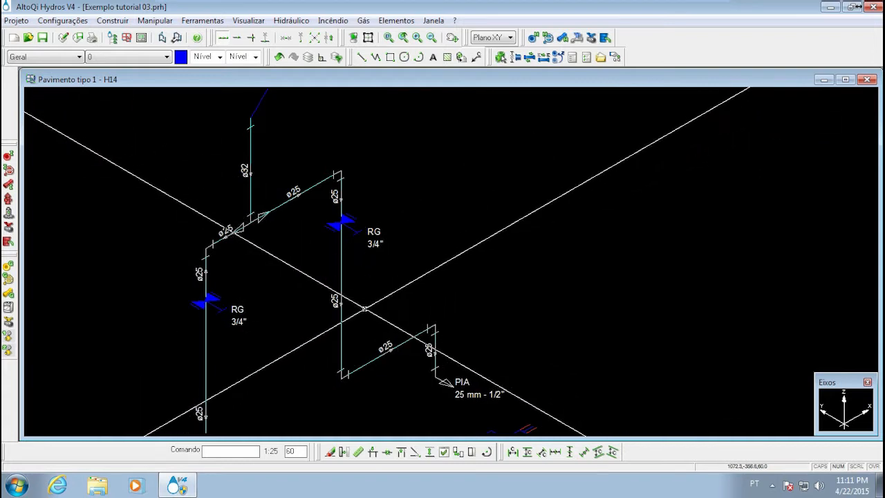
middle_drag(303, 226, 304, 293)
mouse_move(270, 261)
middle_down()
mouse_move(300, 290)
mouse_move(336, 280)
middle_up()
middle_drag(314, 238, 304, 338)
double_click(331, 205)
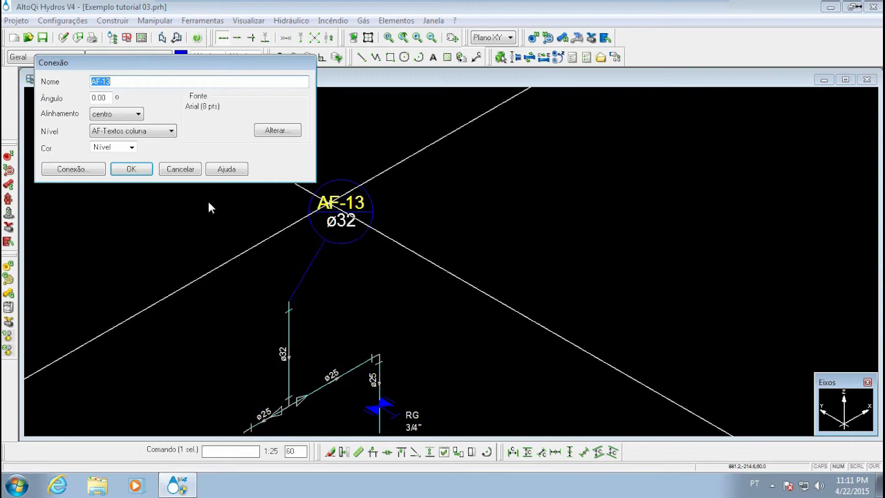
click(72, 169)
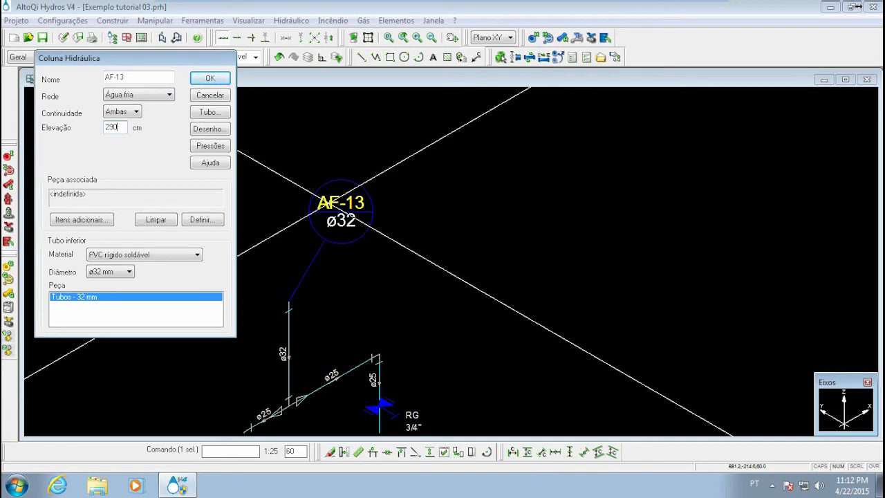
key(Return)
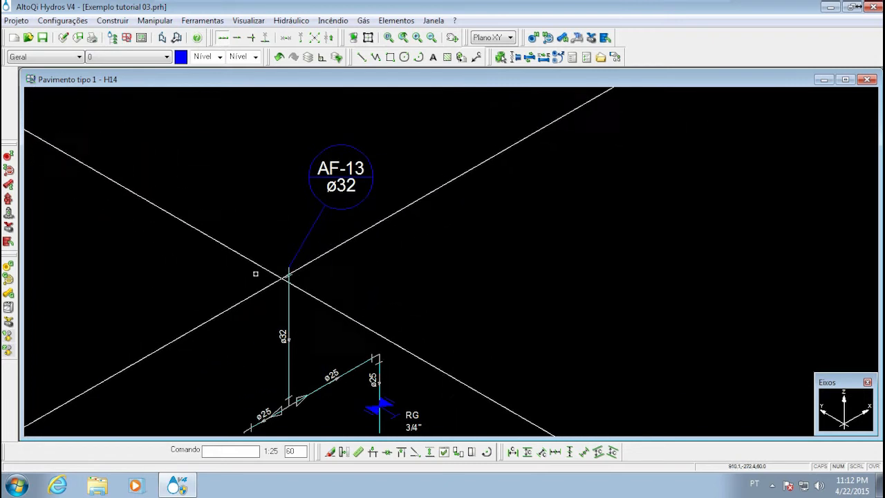
Review the edited H14 isometric from column AF-13 through both RG valves down to the two PIA outlets
middle_drag(286, 300, 293, 253)
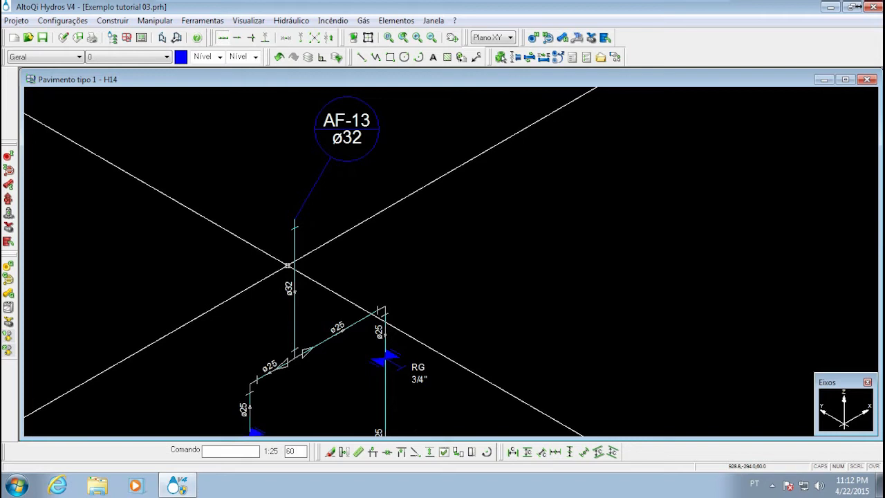
middle_drag(648, 151, 563, 188)
middle_drag(344, 362, 427, 198)
scroll(427, 199, down, 3)
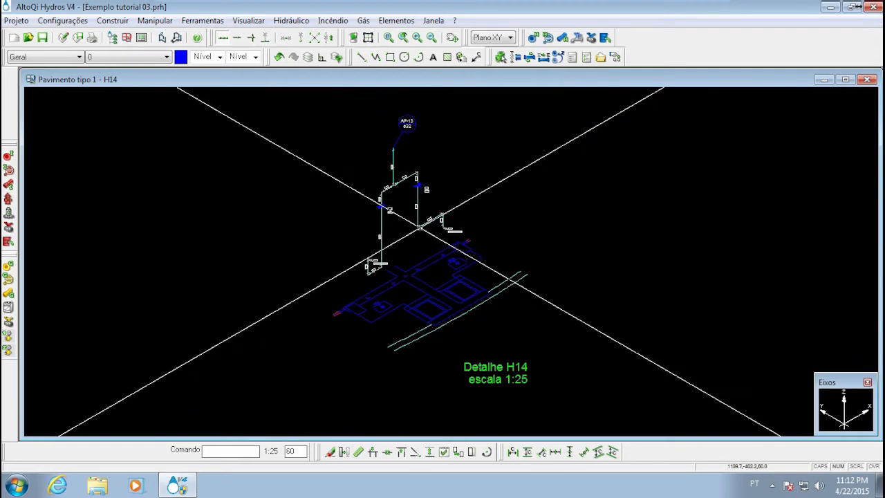
scroll(420, 228, up, 3)
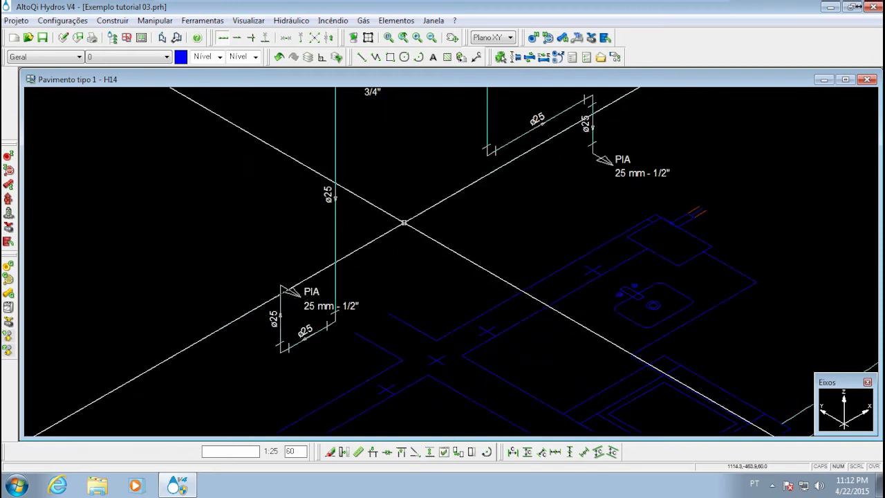
scroll(404, 222, down, 3)
mouse_move(404, 223)
middle_down()
mouse_move(310, 249)
mouse_move(331, 283)
middle_up()
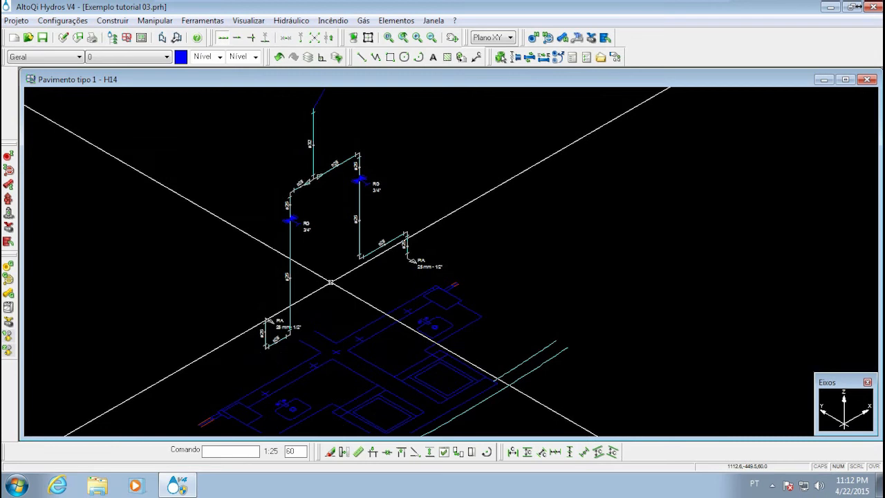
mouse_move(320, 287)
middle_down()
mouse_move(255, 296)
mouse_move(349, 261)
middle_up()
scroll(255, 295, down, 3)
scroll(346, 266, up, 4)
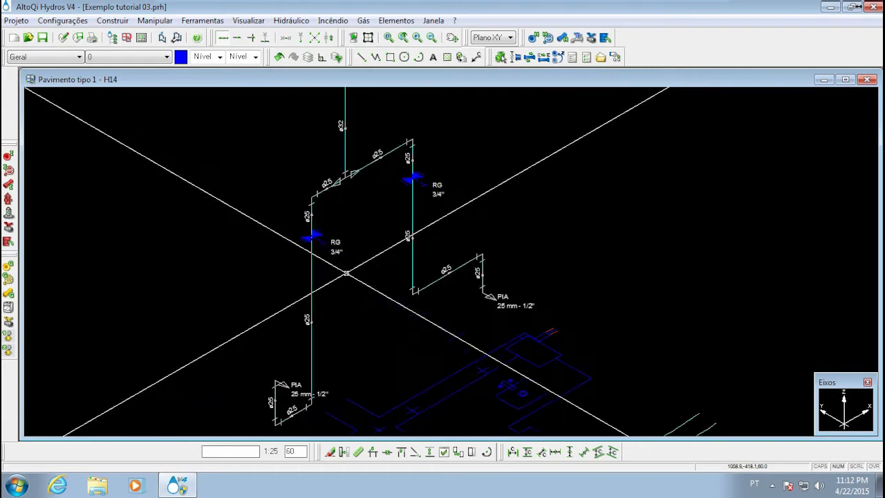
Compare the AF-13 pipe run on the Pavimento tipo 1 plan with isometric detail H14, ending back on the plan
click(868, 81)
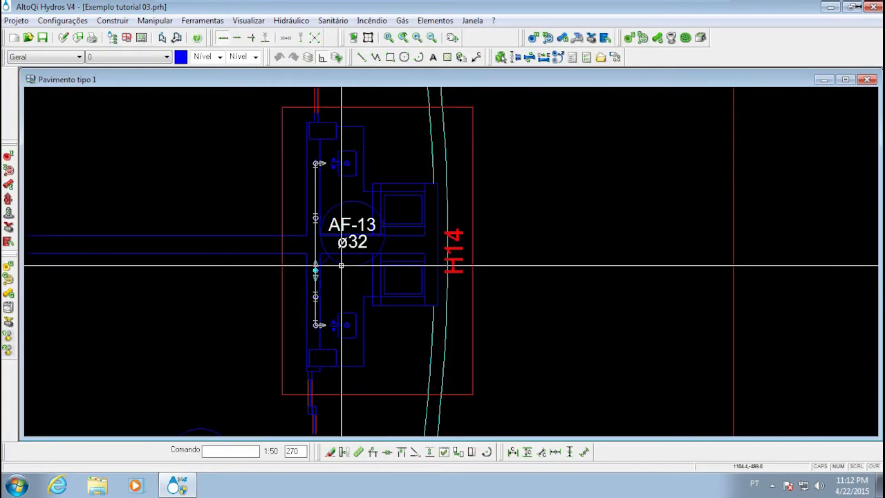
scroll(315, 219, up, 8)
scroll(277, 202, down, 6)
middle_drag(264, 193, 329, 232)
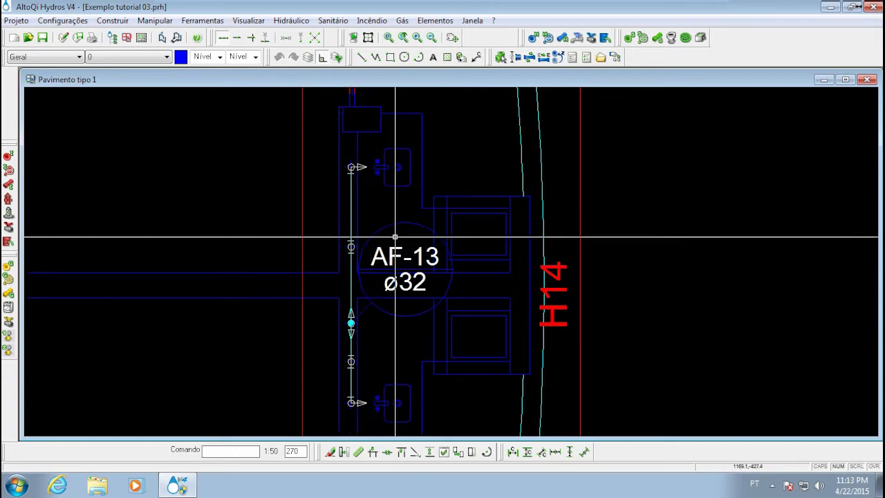
double_click(301, 188)
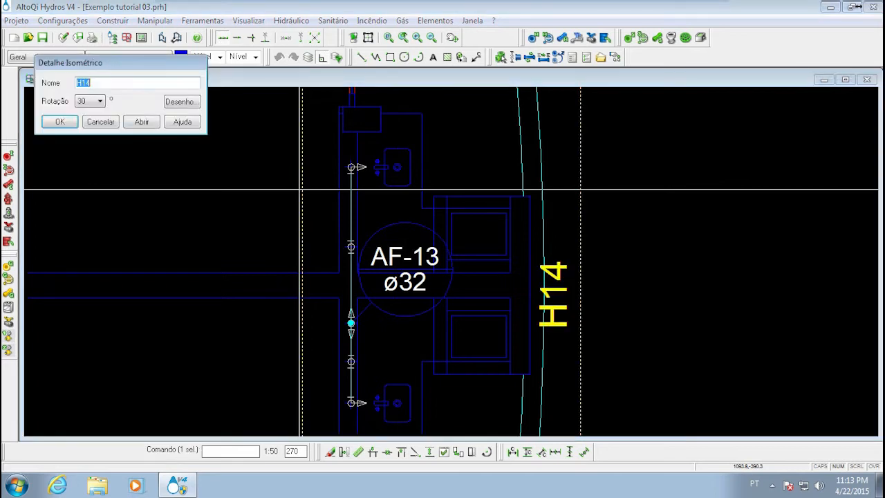
click(141, 122)
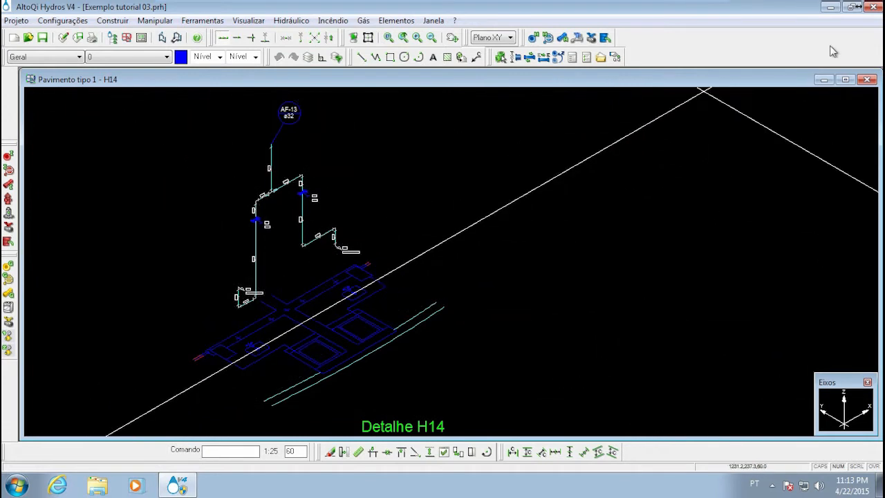
click(868, 80)
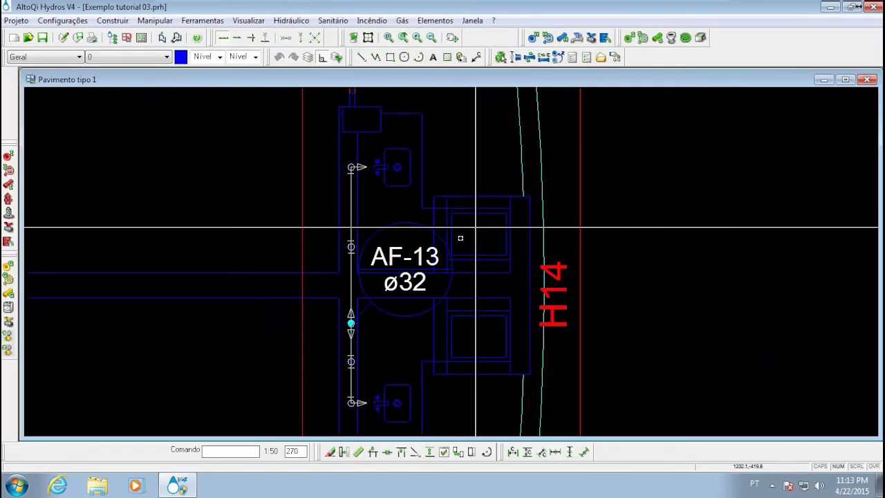
Examine the upper branch on the plan, from column AF-13 through the vertical pipe symbol to the upper sink outlet
scroll(384, 221, up, 4)
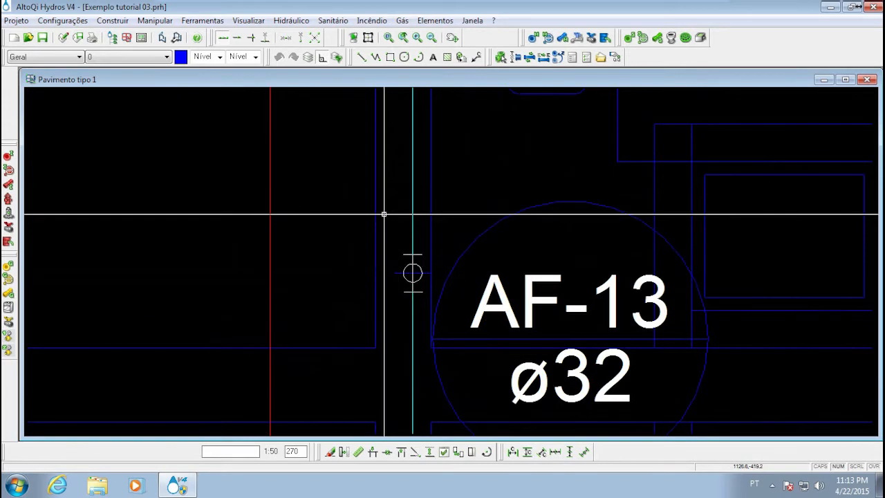
scroll(301, 204, down, 1)
scroll(302, 204, down, 2)
middle_drag(286, 233, 296, 256)
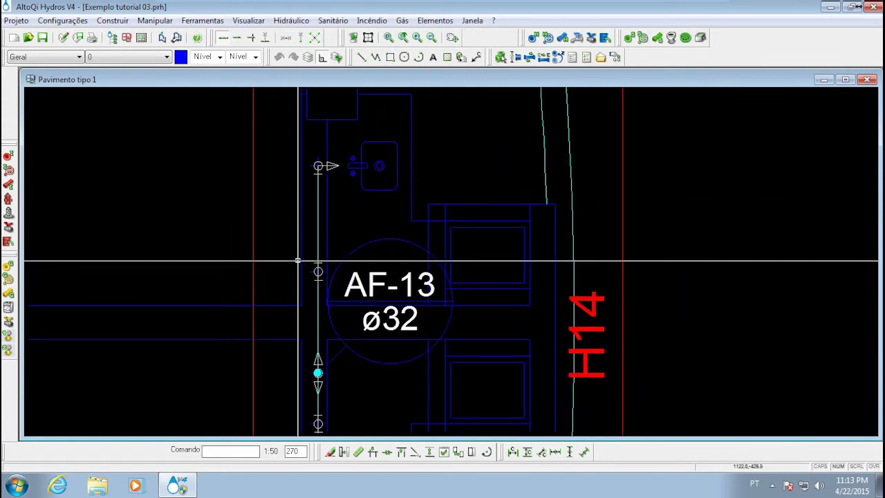
scroll(283, 258, up, 4)
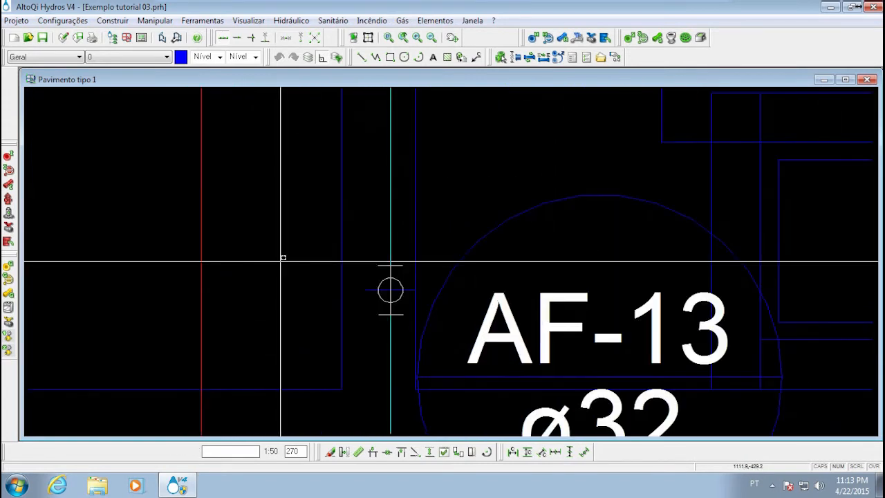
scroll(389, 247, down, 2)
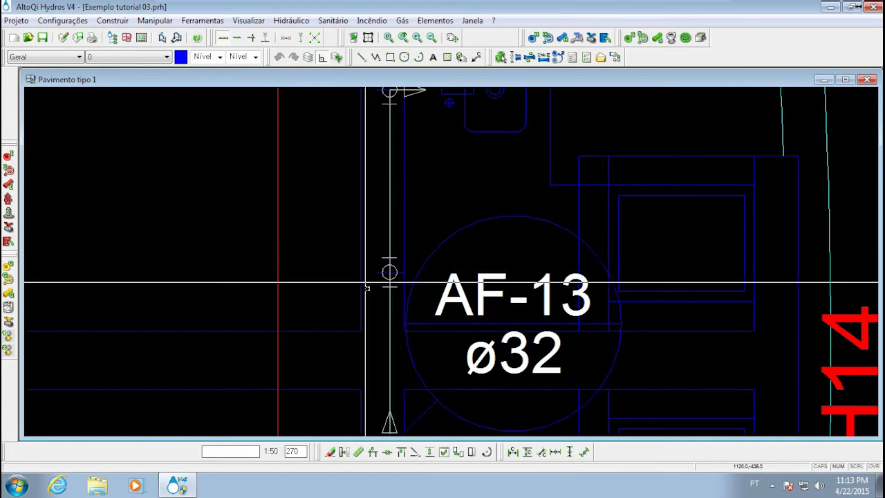
middle_drag(360, 267, 335, 277)
middle_drag(347, 223, 361, 268)
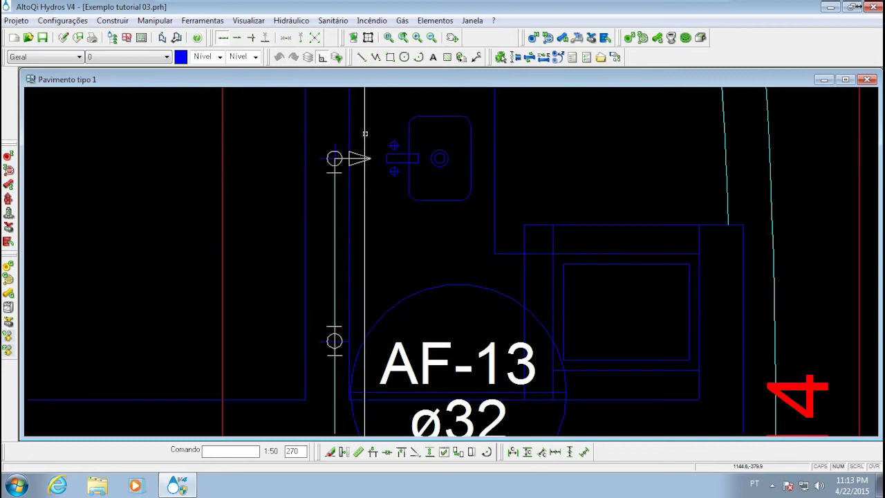
mouse_move(339, 325)
middle_down()
mouse_move(350, 287)
mouse_move(345, 258)
middle_up()
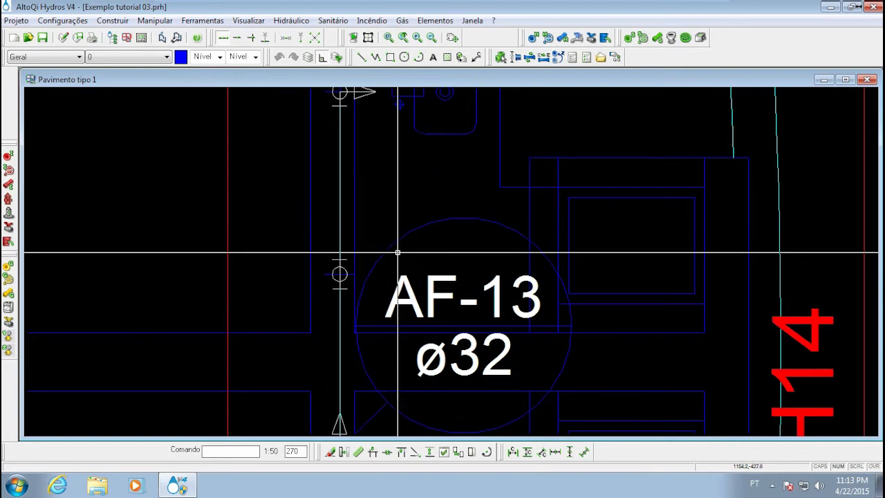
mouse_move(301, 224)
middle_down()
mouse_move(265, 232)
mouse_move(278, 208)
mouse_move(271, 202)
mouse_move(291, 223)
mouse_move(209, 228)
middle_up()
scroll(271, 202, up, 2)
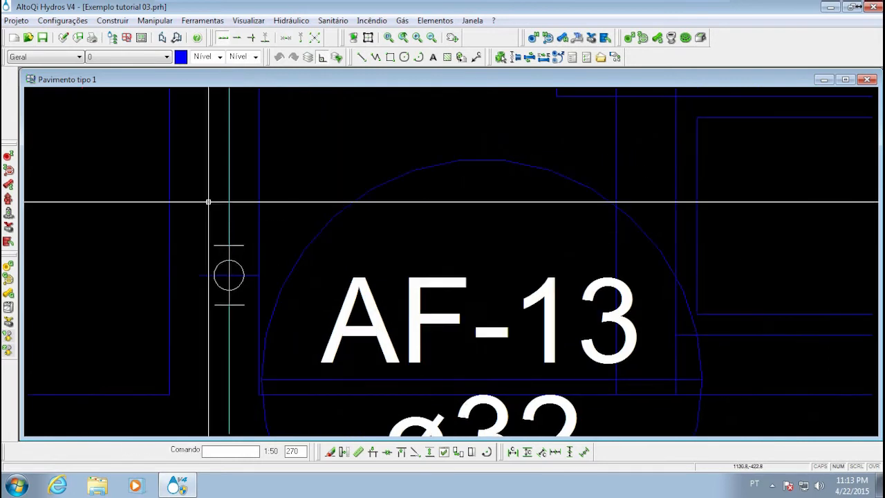
Window-select all elements of the vertical pipe symbol on the upper branch beside the AF-13 label
scroll(179, 207, down, 1)
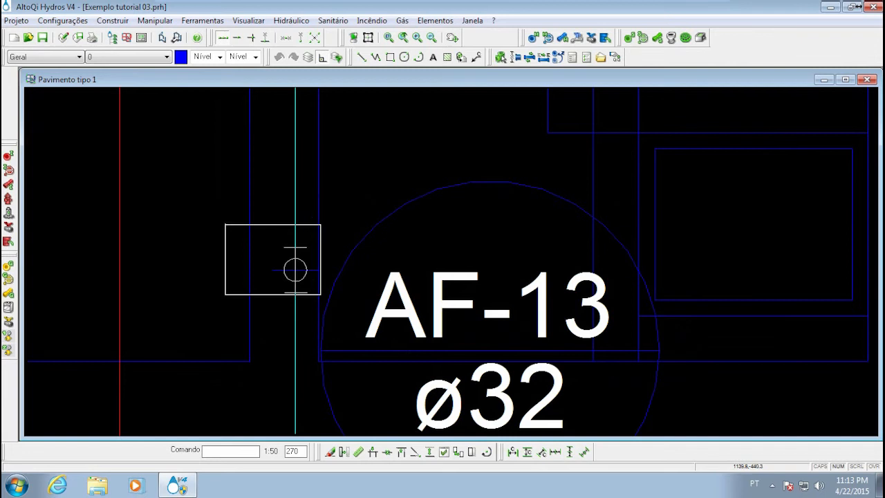
middle_drag(269, 162, 267, 258)
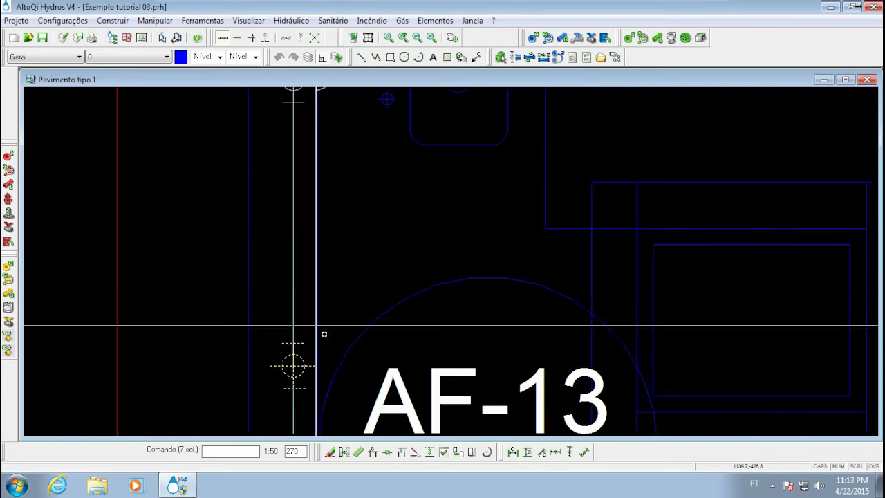
middle_drag(259, 371, 291, 286)
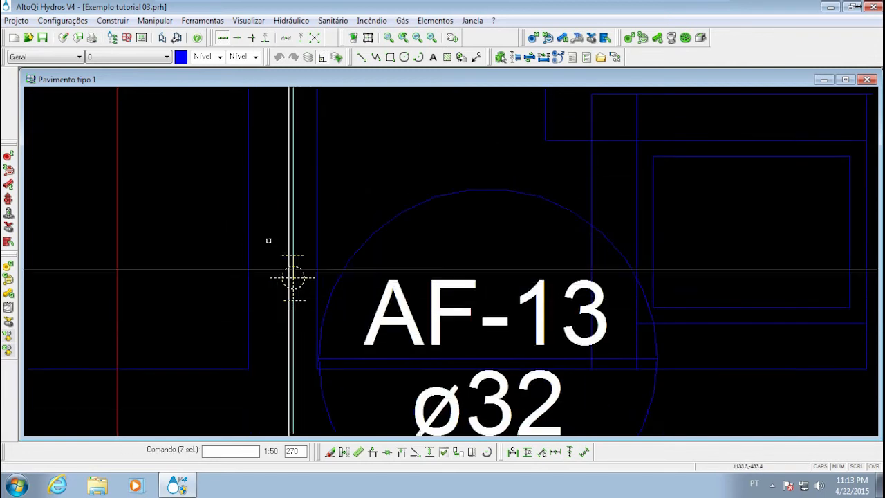
middle_drag(296, 247, 303, 271)
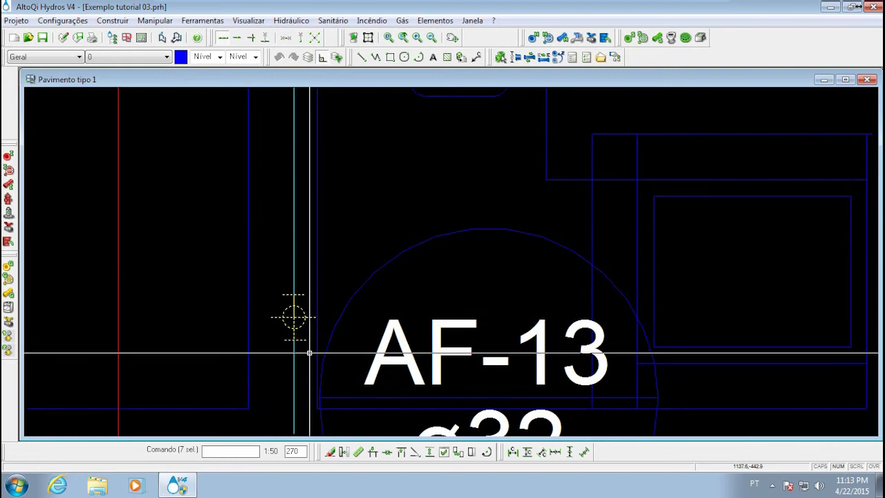
middle_drag(311, 350, 315, 222)
scroll(294, 227, down, 2)
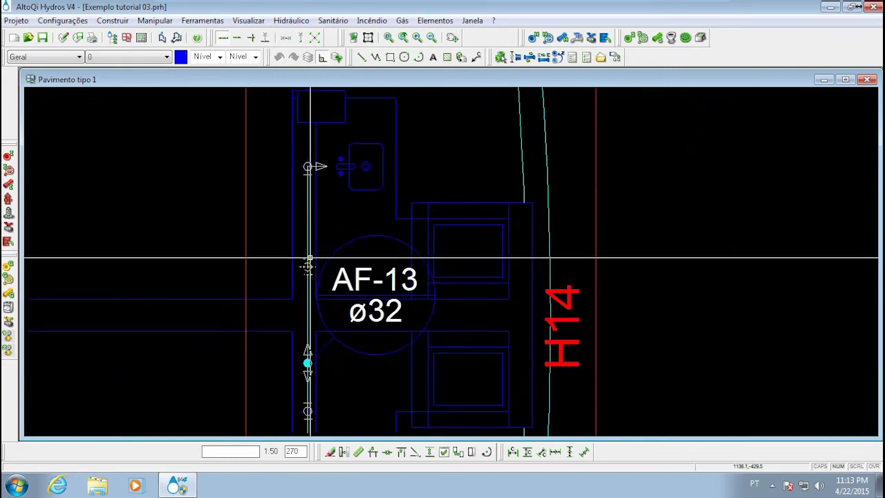
scroll(299, 291, up, 3)
middle_drag(297, 293, 313, 290)
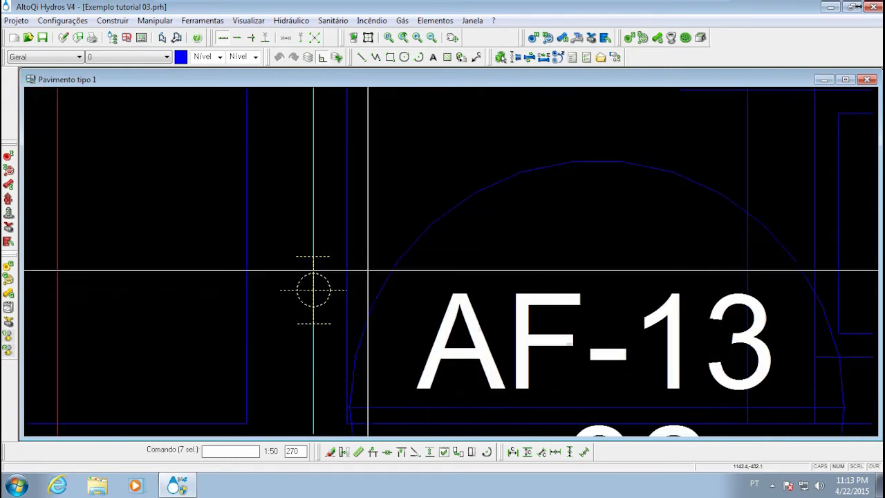
Compare the editing options offered for the selected vertical pipe symbol with the options offered on empty drawing space
right_click(327, 279)
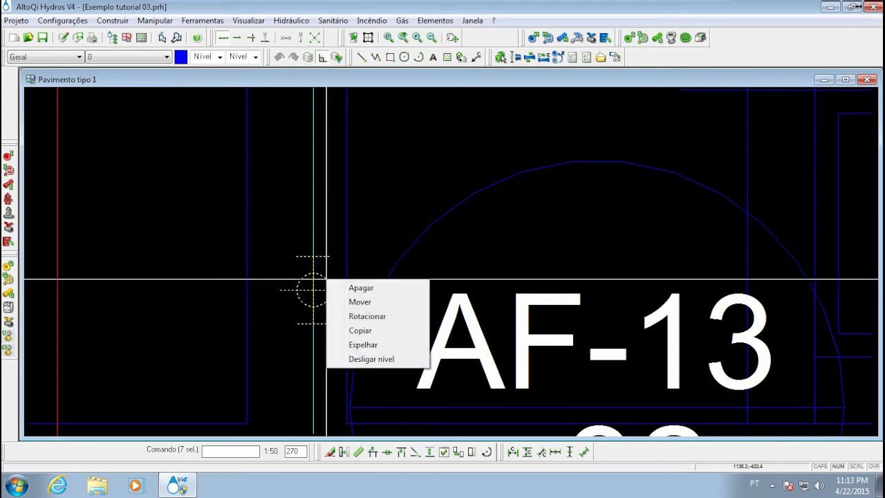
right_click(274, 310)
right_click(274, 269)
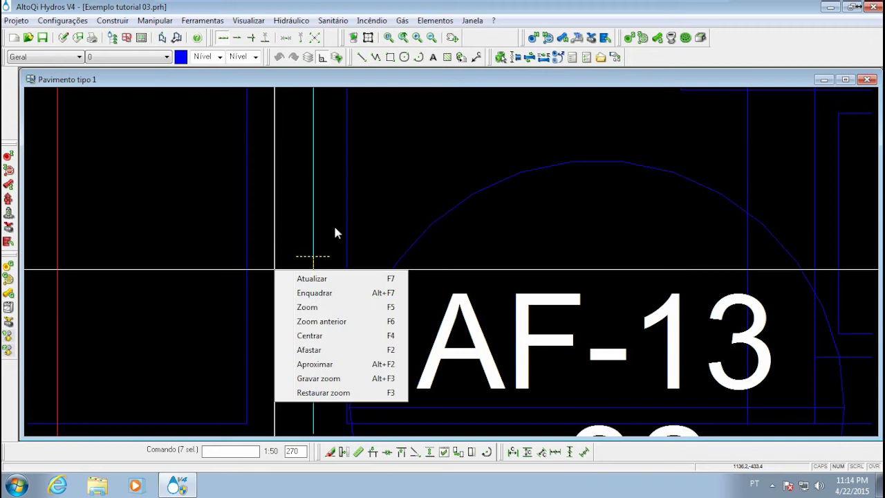
right_click(368, 221)
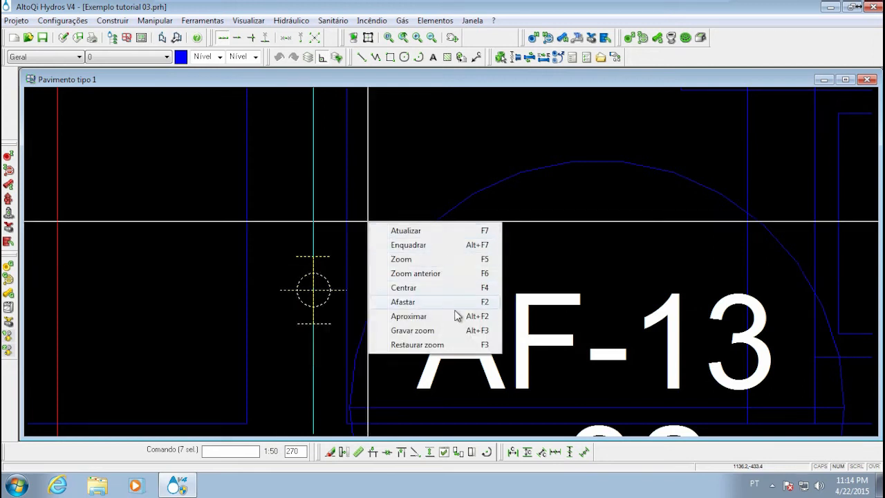
right_click(318, 276)
right_click(309, 274)
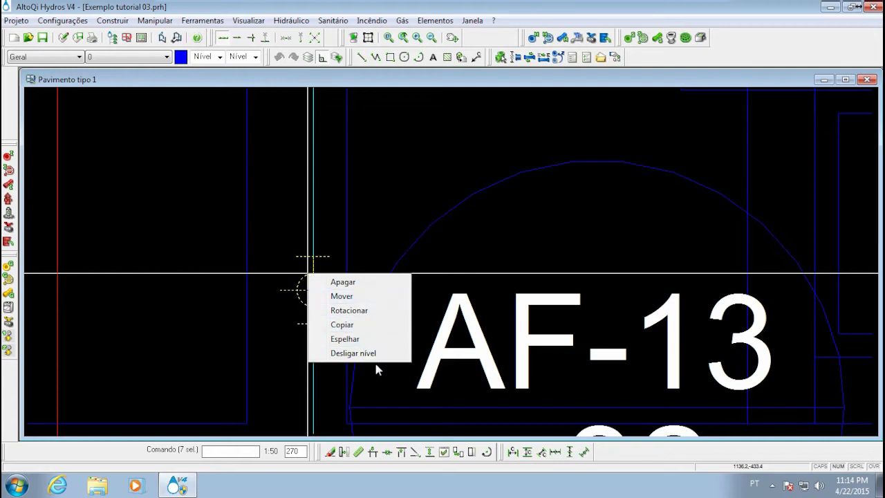
Move the selected vertical pipe elements straight up along the pipe towards the upper sink, using a relative offset with 0 in X
click(371, 303)
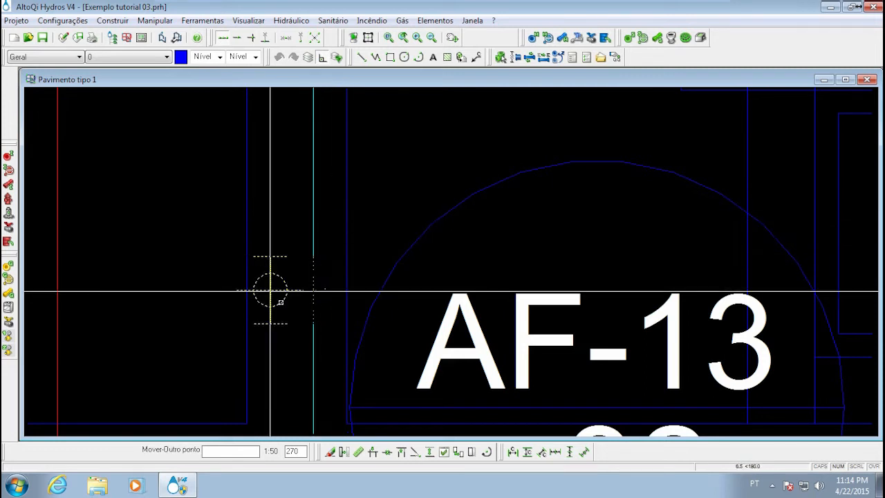
scroll(369, 345, down, 4)
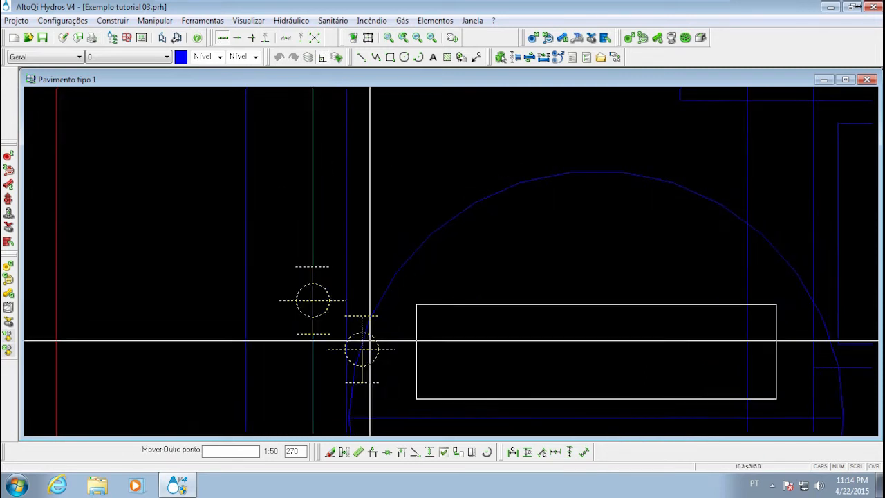
scroll(356, 259, up, 3)
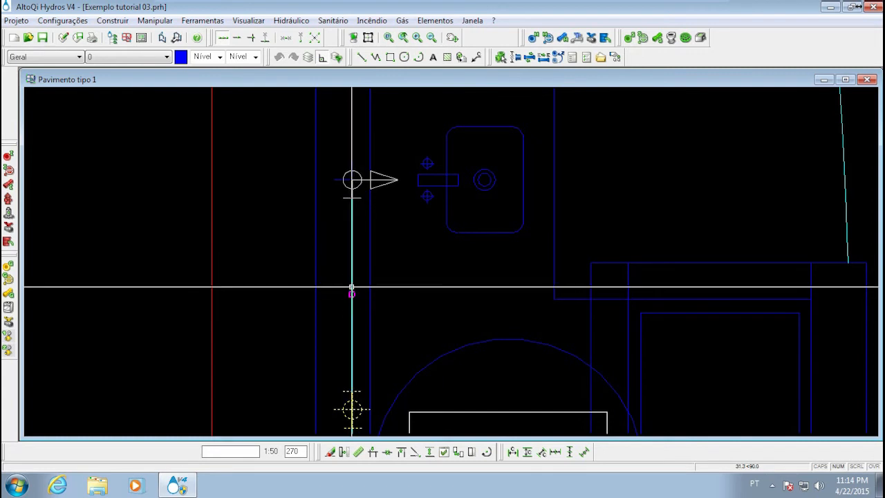
click(351, 286)
middle_drag(389, 338, 389, 242)
mouse_move(370, 271)
middle_down()
mouse_move(351, 278)
mouse_move(332, 329)
mouse_move(356, 269)
middle_up()
scroll(341, 268, down, 1)
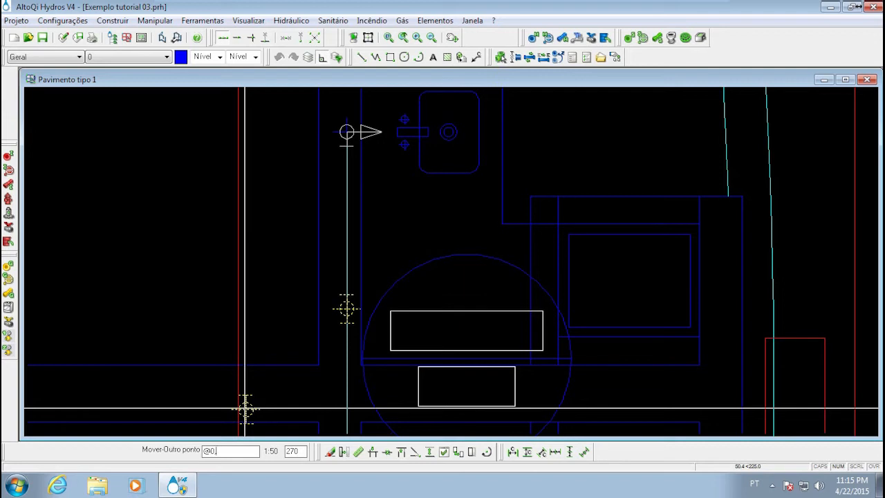
key(Return)
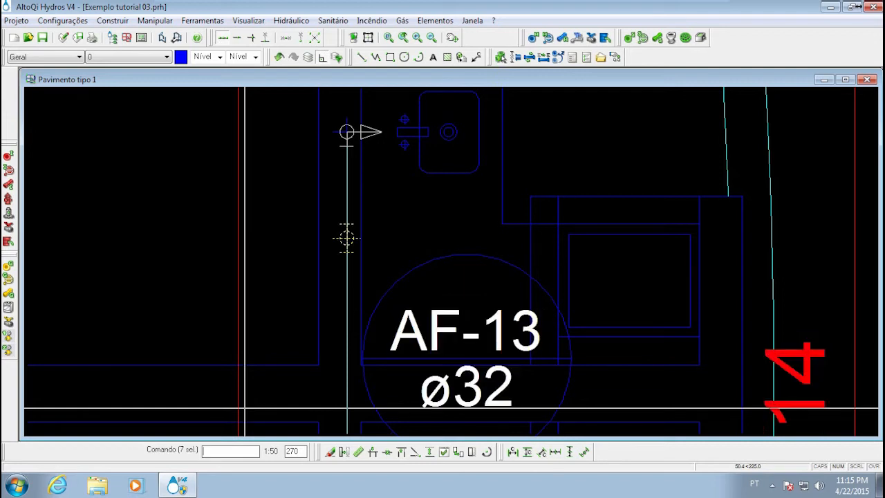
key(Escape)
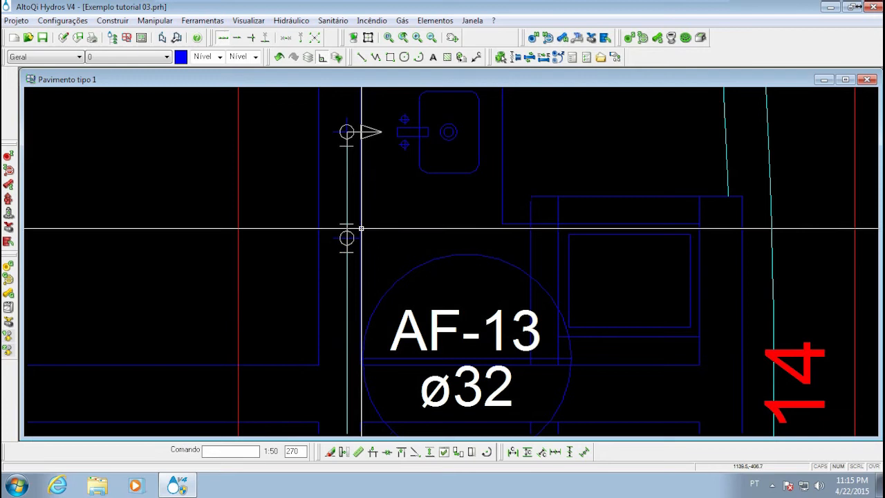
Open isometric detail H14 and review the moved vertical pipe from its RG valve down to the PIA outlet
middle_drag(354, 198, 354, 180)
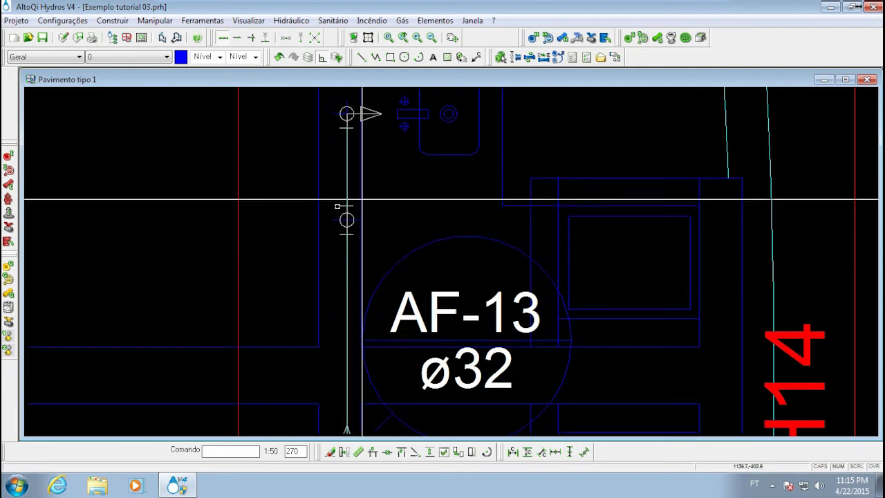
scroll(352, 204, down, 5)
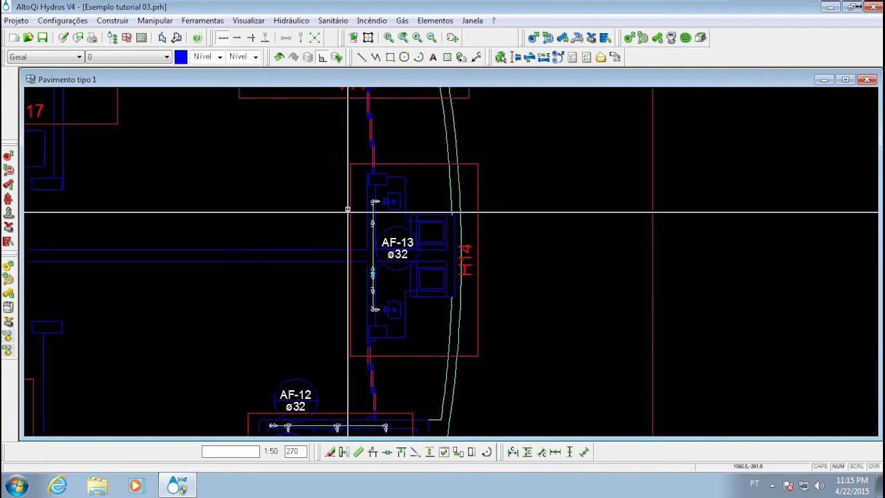
double_click(353, 204)
click(141, 122)
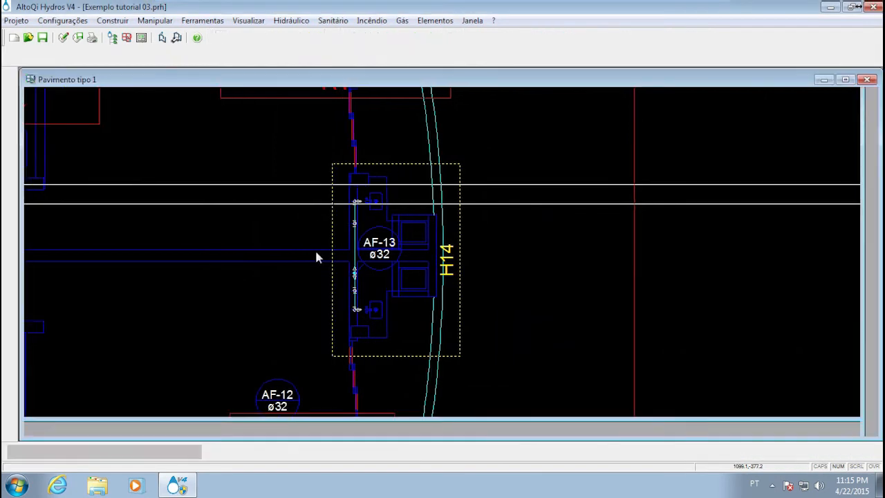
scroll(289, 193, up, 3)
scroll(289, 192, up, 2)
middle_drag(409, 338, 397, 203)
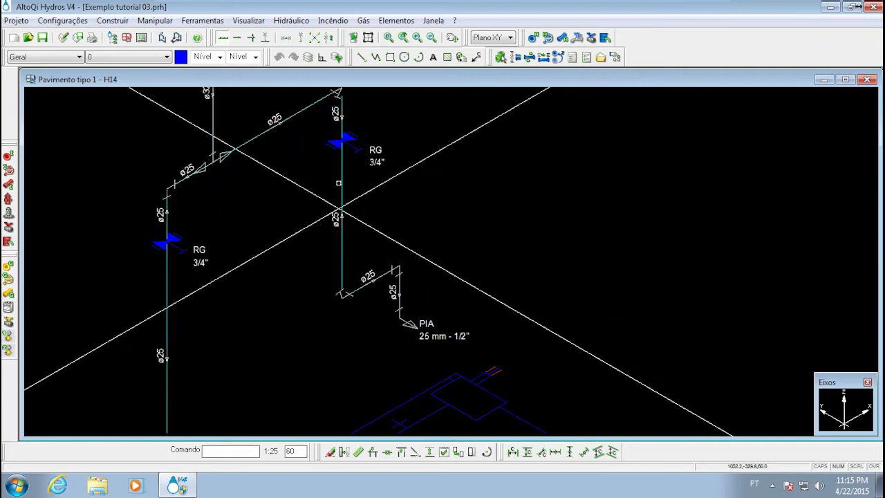
mouse_move(335, 208)
middle_down()
mouse_move(332, 173)
mouse_move(340, 273)
mouse_move(342, 239)
mouse_move(325, 294)
mouse_move(339, 301)
mouse_move(350, 283)
middle_up()
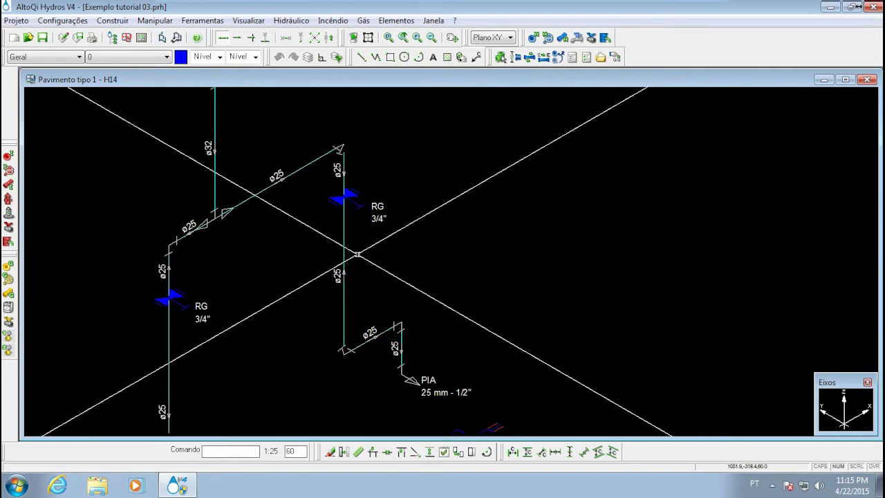
Close isometric detail H14 and inspect the vertical pipe symbols above and below the AF-13 column on the plan
click(867, 79)
scroll(372, 269, up, 4)
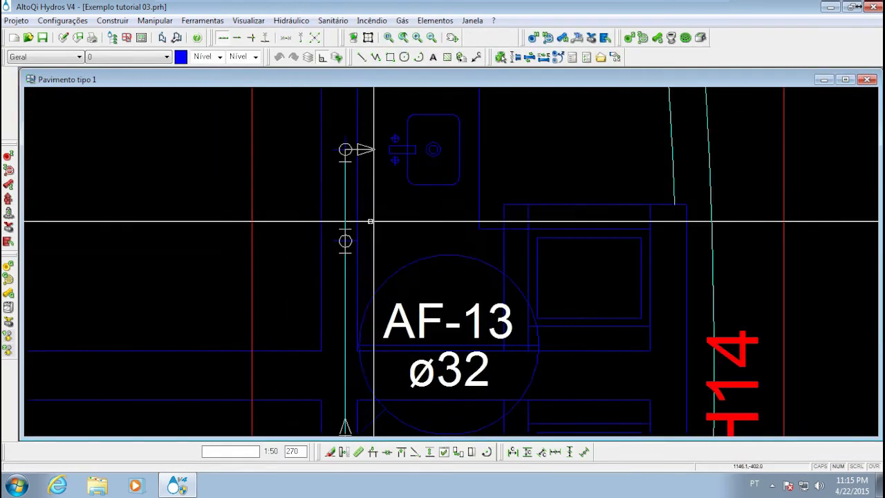
scroll(354, 270, up, 3)
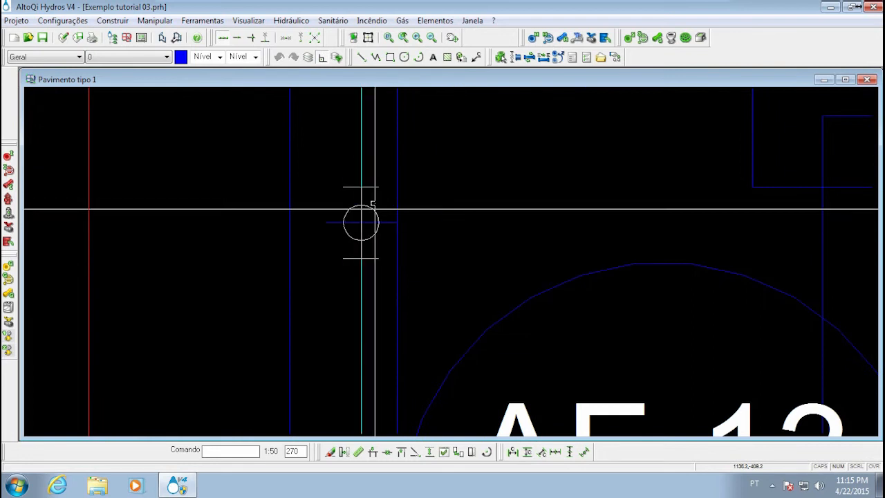
scroll(374, 218, down, 3)
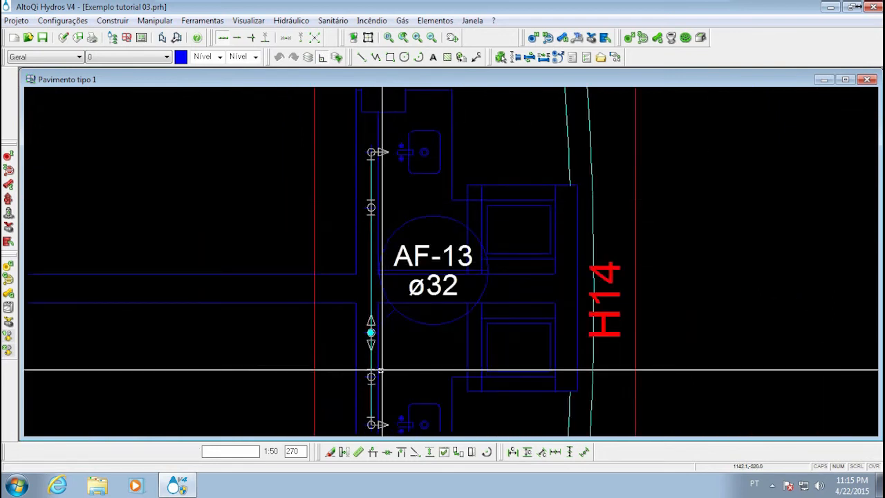
middle_drag(382, 370, 389, 314)
scroll(386, 308, up, 3)
middle_drag(375, 372, 365, 332)
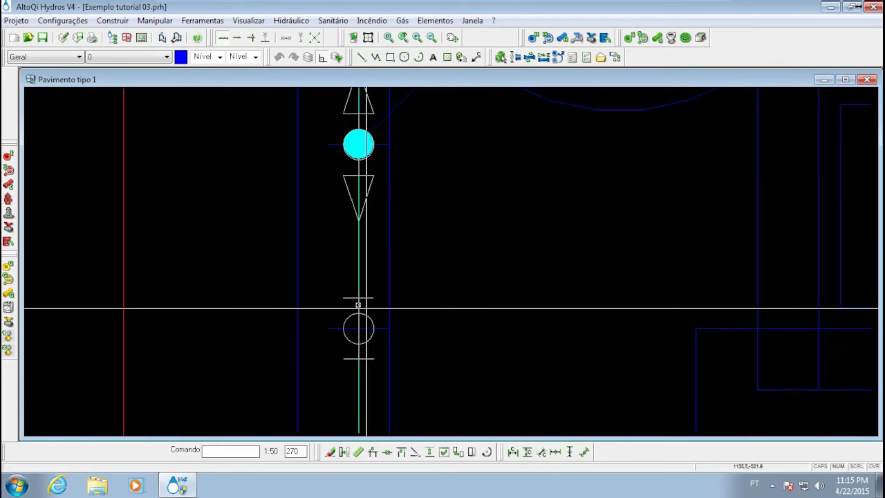
scroll(381, 263, down, 3)
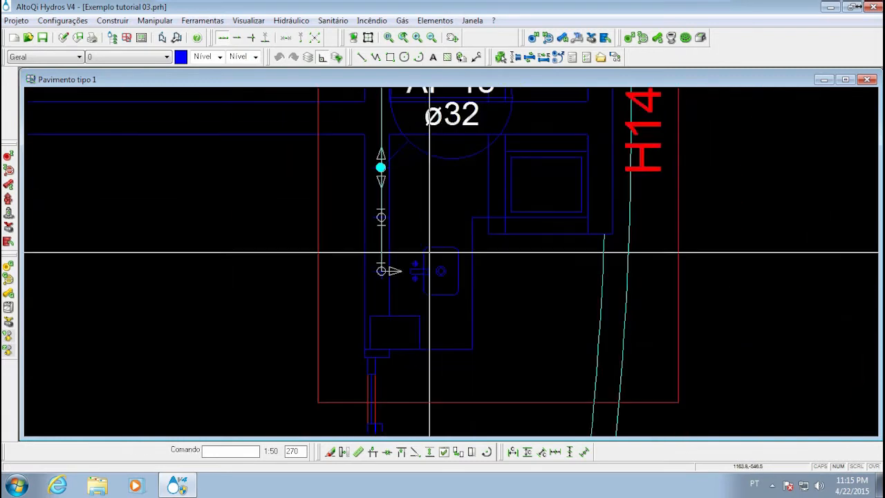
Compare the AF-14 bathroom pipe branch with the upper AF-13 vertical pipe on the Pavimento tipo 1 plan
middle_drag(417, 244, 415, 393)
middle_drag(396, 279, 400, 348)
scroll(392, 247, down, 3)
middle_drag(380, 218, 402, 317)
scroll(369, 196, up, 3)
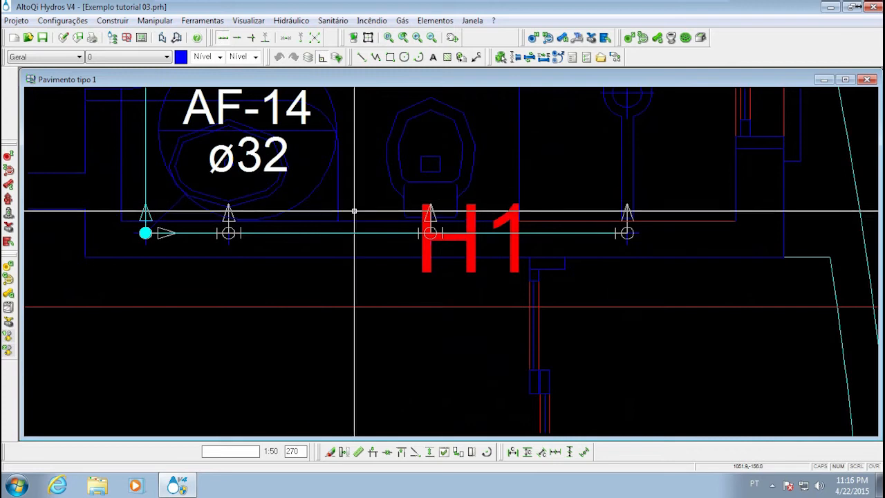
scroll(354, 211, down, 3)
middle_drag(422, 316, 380, 270)
scroll(399, 233, up, 4)
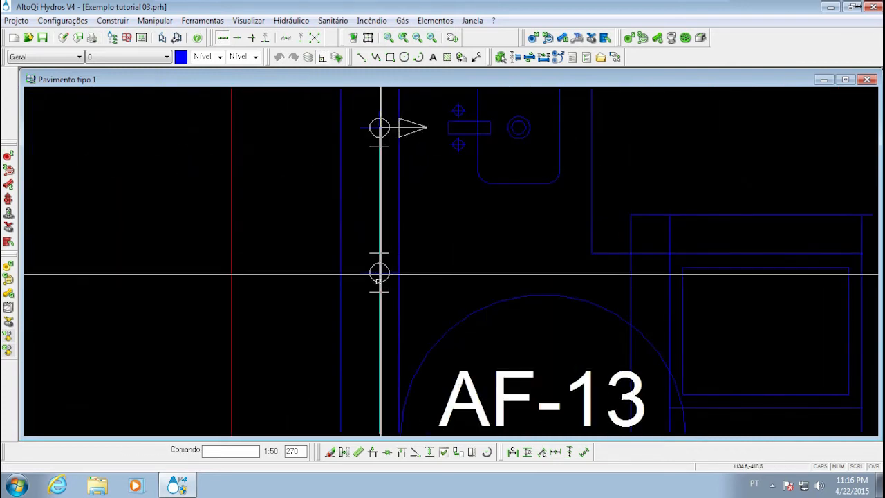
Inspect the upper vertical pipe symbol up close and the overall AF-13 layout within the H14 detail boundary on the plan
scroll(373, 251, up, 2)
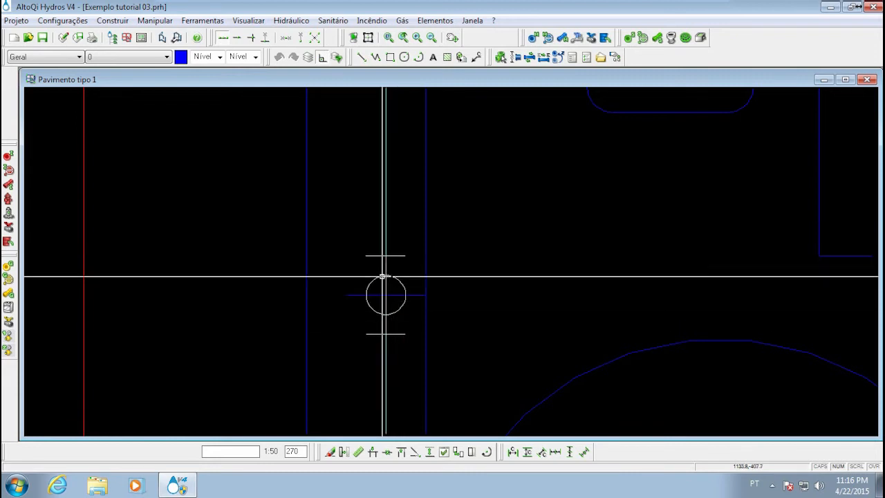
middle_drag(392, 166, 389, 154)
mouse_move(415, 237)
middle_down()
mouse_move(415, 222)
mouse_move(391, 195)
middle_up()
scroll(303, 174, down, 2)
middle_drag(442, 303, 290, 232)
scroll(356, 259, down, 3)
scroll(288, 229, down, 2)
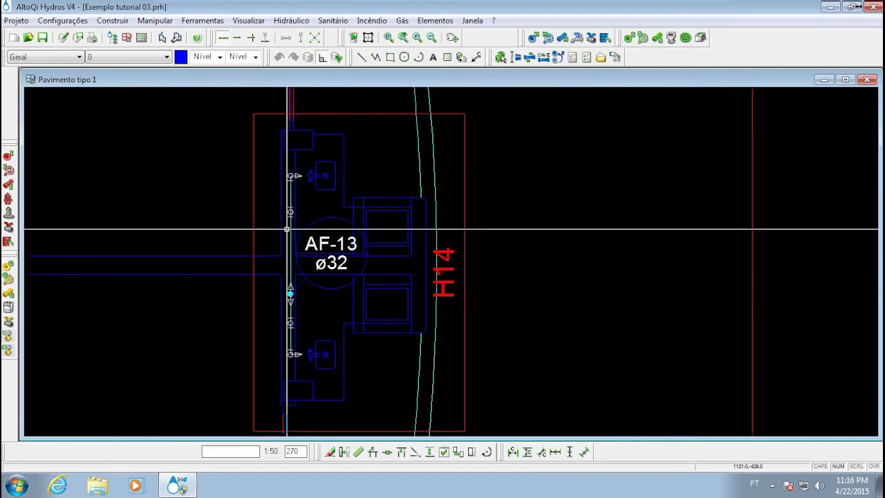
middle_drag(266, 268, 304, 274)
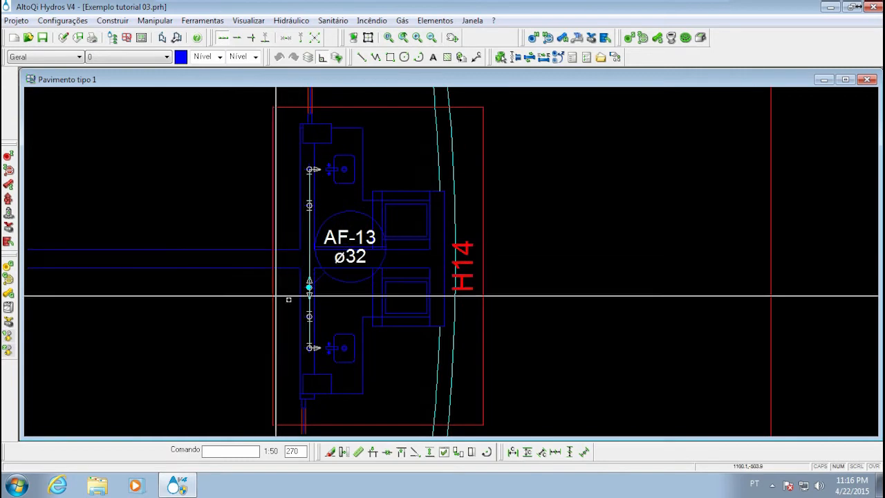
middle_drag(289, 332, 272, 289)
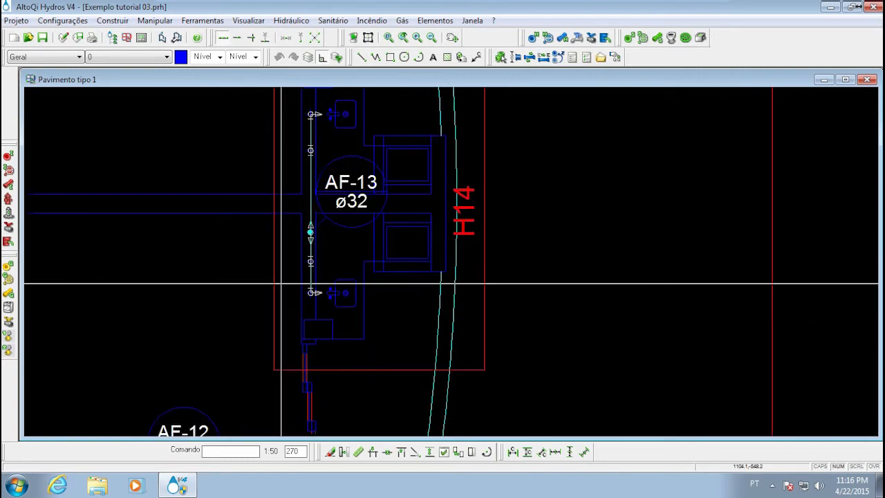
Open isometric detail H14 from its boundary on the plan, close it, and open it again
double_click(275, 289)
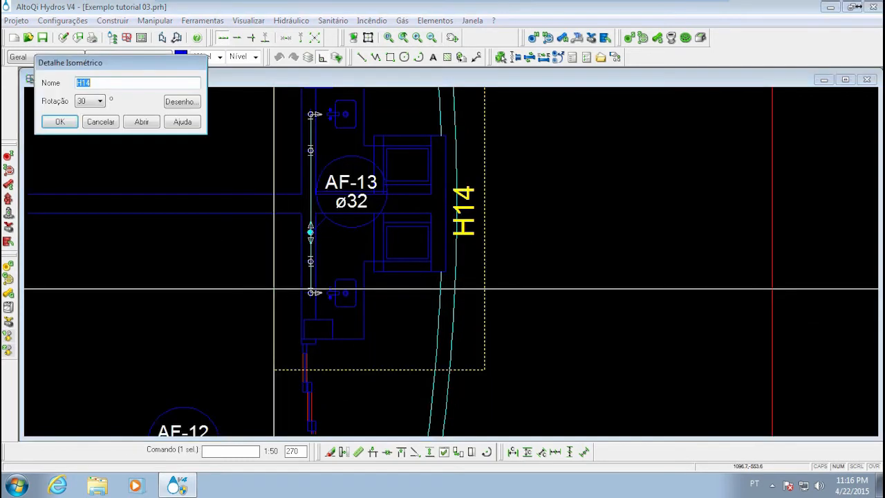
click(140, 122)
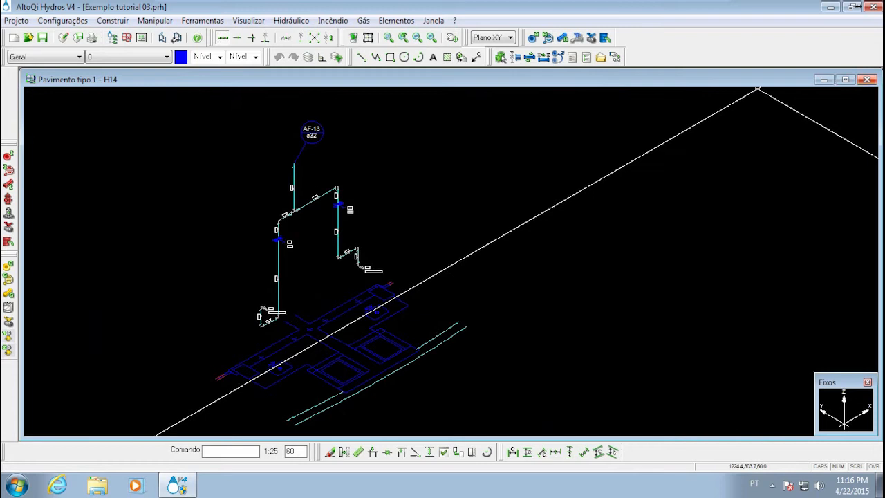
click(867, 79)
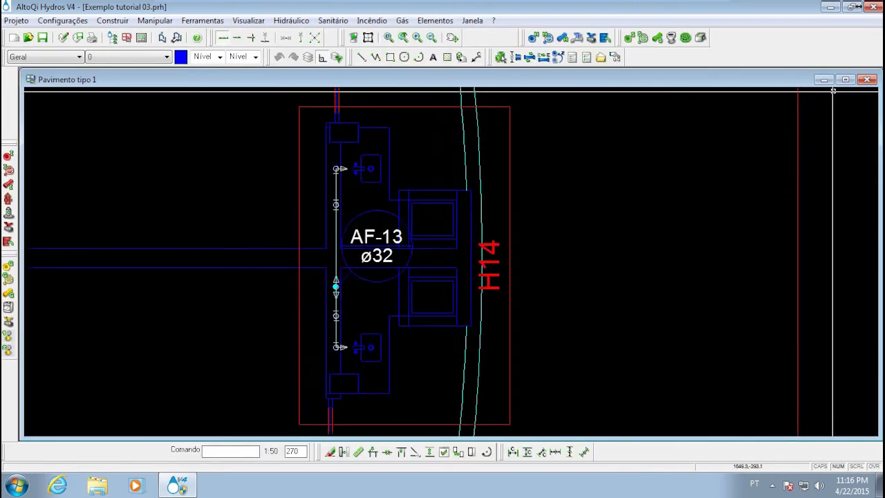
double_click(403, 105)
click(141, 122)
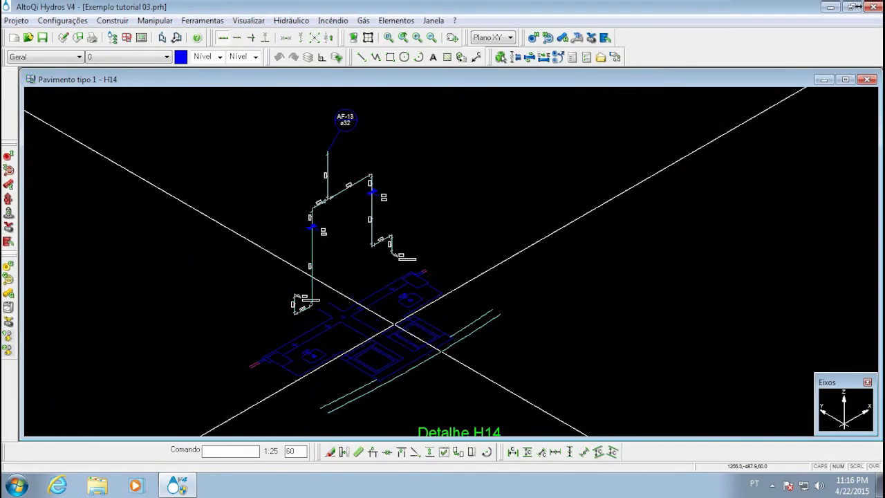
Examine in detail H14 how the AF-13 pipes and PIA outlets relate to the floor plan drawn beneath them
scroll(371, 320, up, 3)
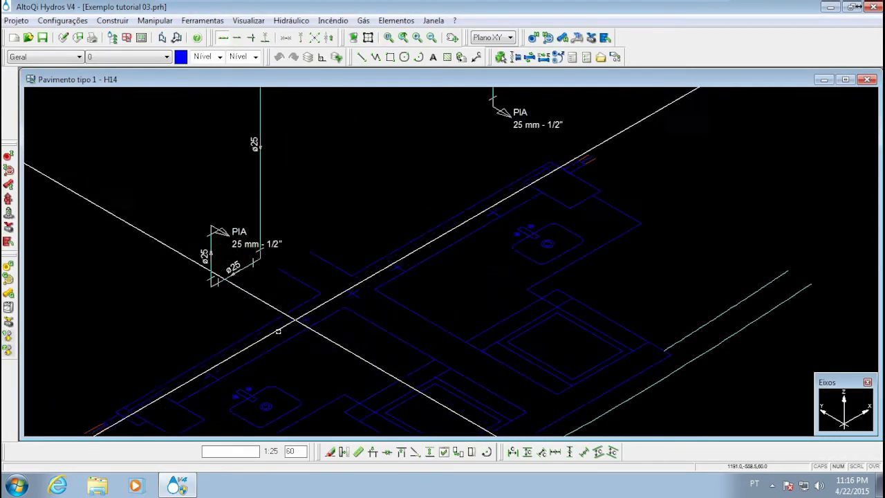
middle_drag(331, 343, 370, 333)
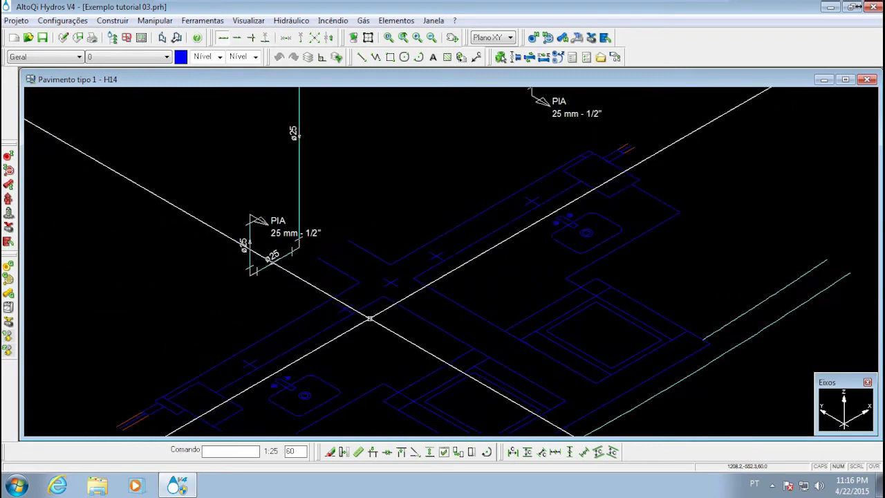
scroll(370, 319, down, 4)
scroll(367, 304, up, 2)
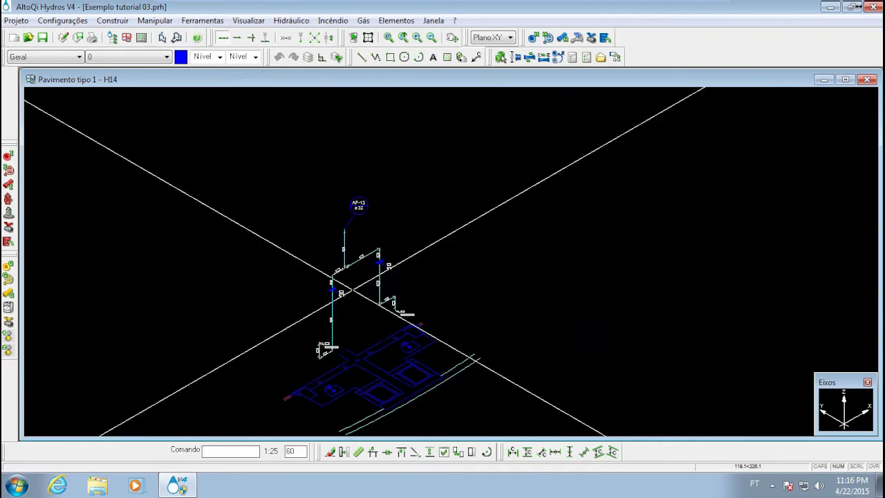
middle_drag(368, 310, 394, 265)
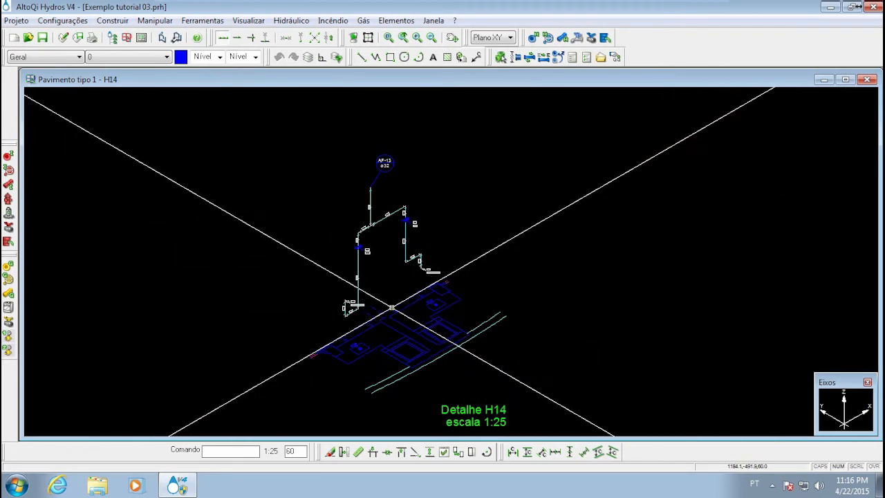
middle_drag(364, 350, 373, 348)
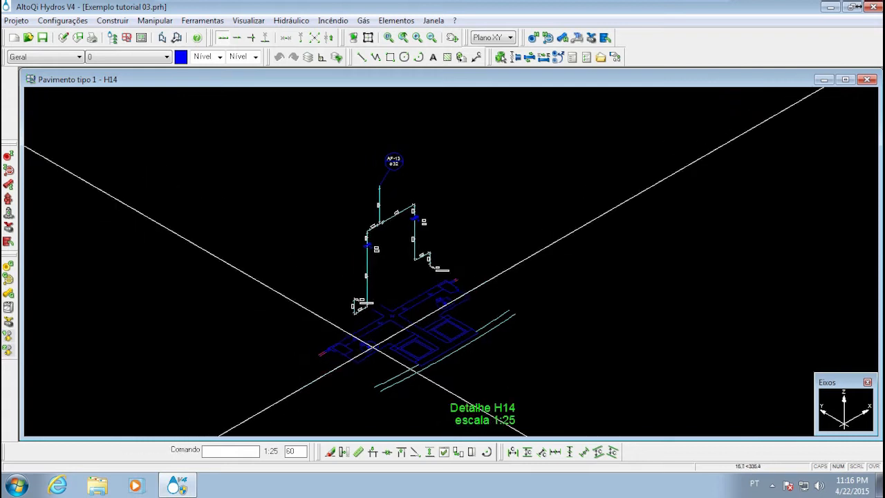
middle_drag(303, 335, 302, 334)
mouse_move(348, 274)
middle_down()
mouse_move(376, 312)
mouse_move(391, 239)
middle_up()
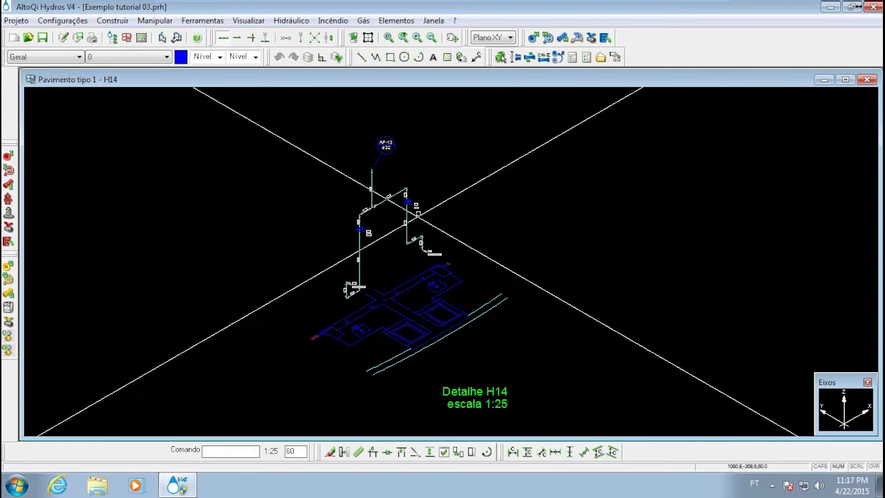
Examine the isometric AF-13 branches from the RG valves to the PIA outlets and the matching cross marks on the floor plan
middle_drag(424, 273, 406, 310)
scroll(414, 314, up, 6)
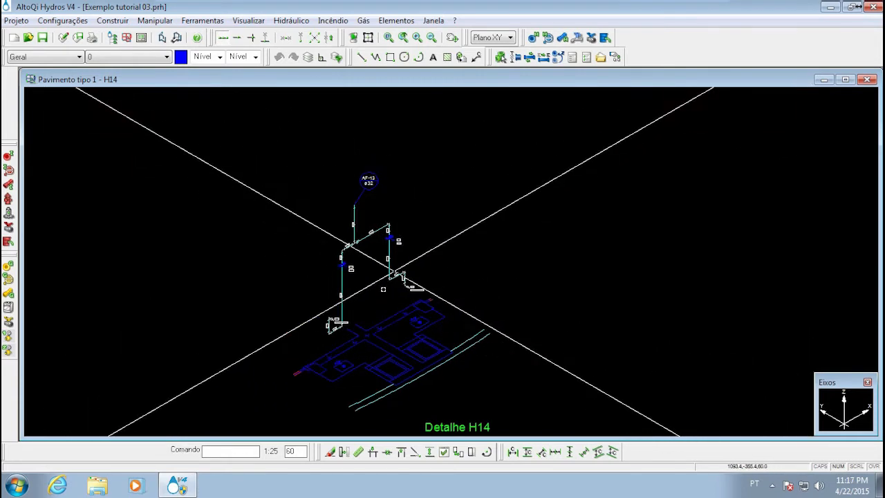
scroll(375, 361, down, 4)
scroll(374, 360, up, 7)
scroll(374, 361, down, 5)
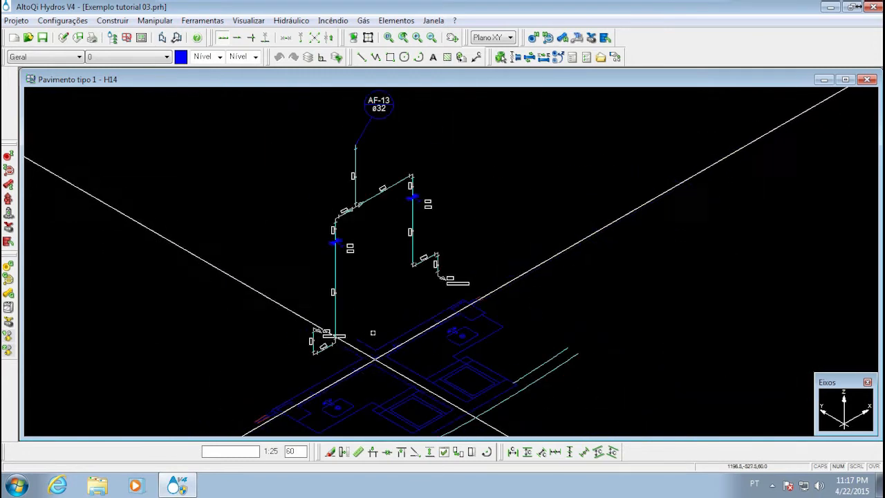
middle_drag(344, 352, 364, 306)
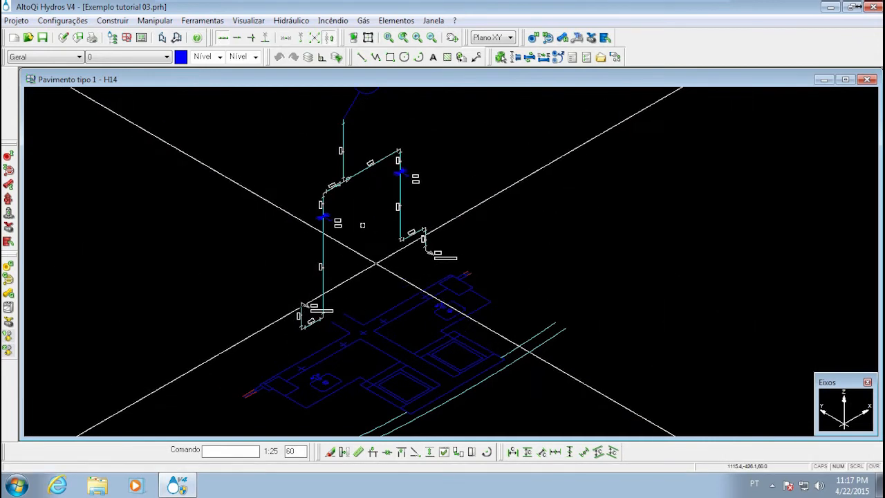
middle_drag(355, 235, 328, 247)
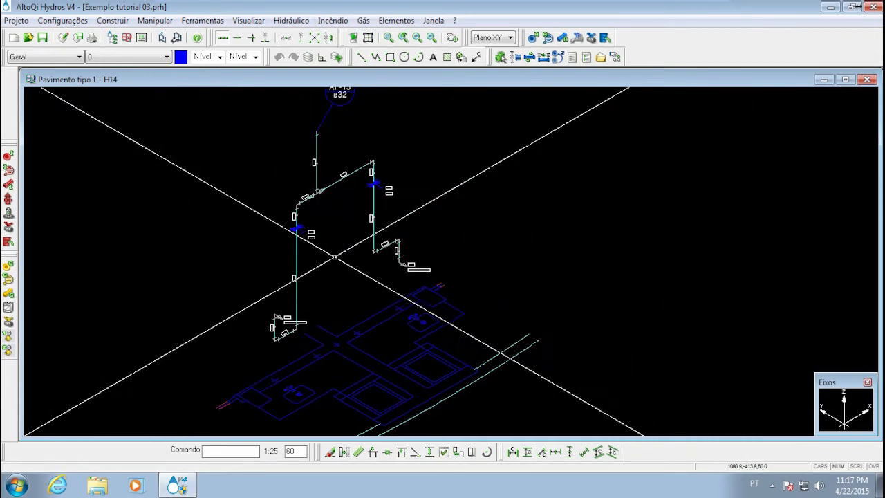
scroll(404, 308, up, 3)
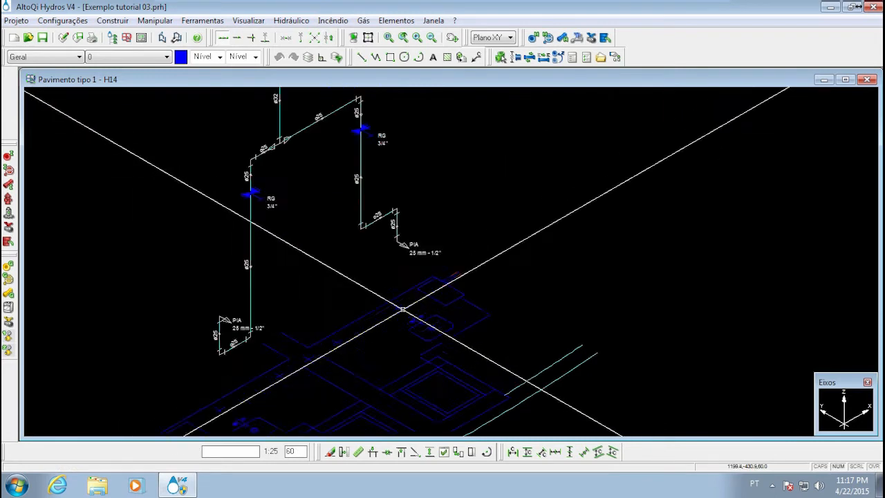
middle_drag(156, 339, 310, 222)
scroll(310, 232, down, 3)
scroll(265, 291, up, 3)
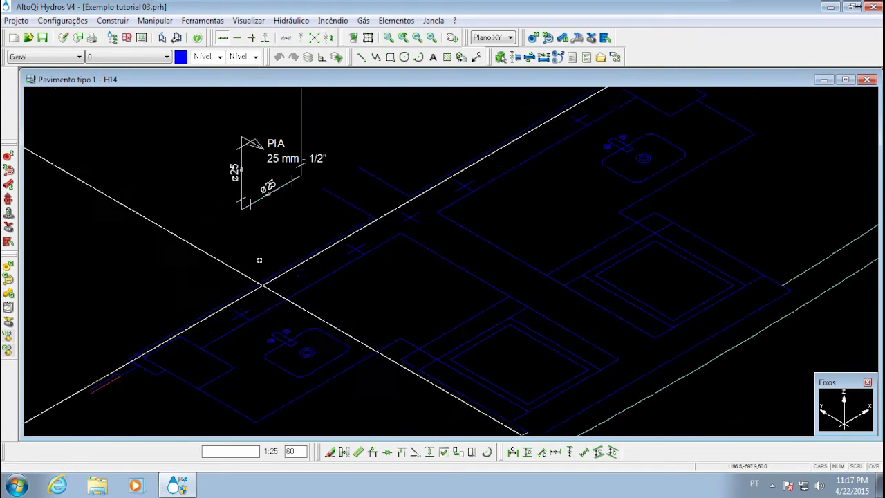
middle_drag(285, 265, 267, 303)
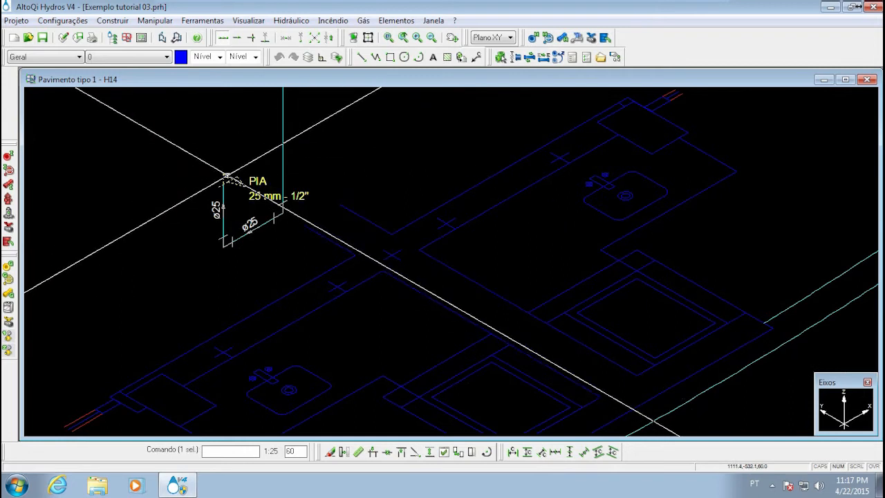
Move the PIA outlet near the lower sink with plane-relative points, targeting the adjacent cross mark on the wall at ordinate 85
right_click(227, 177)
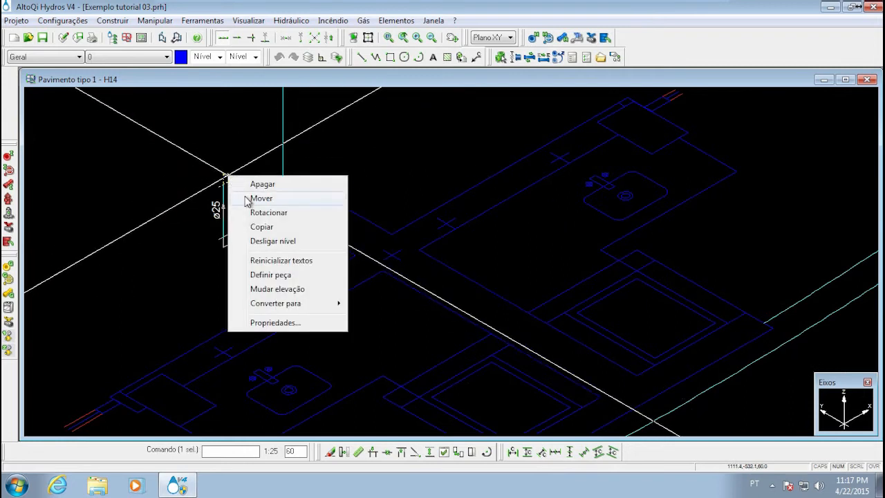
click(248, 199)
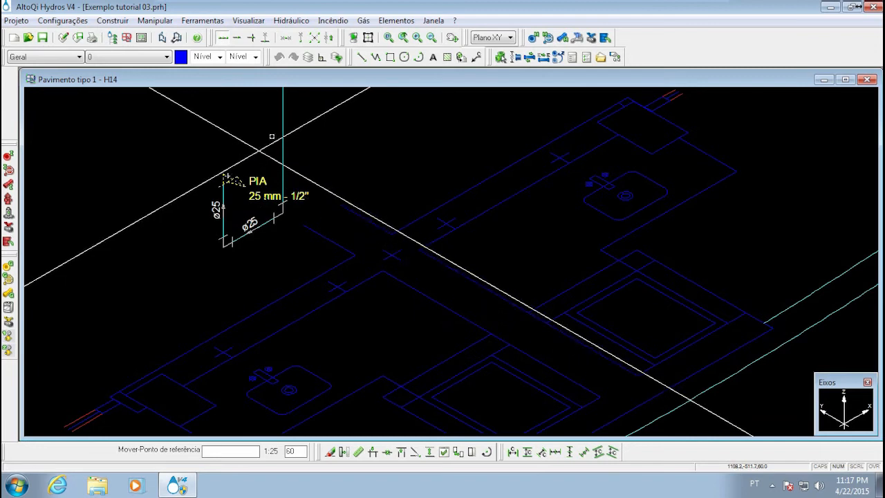
click(330, 39)
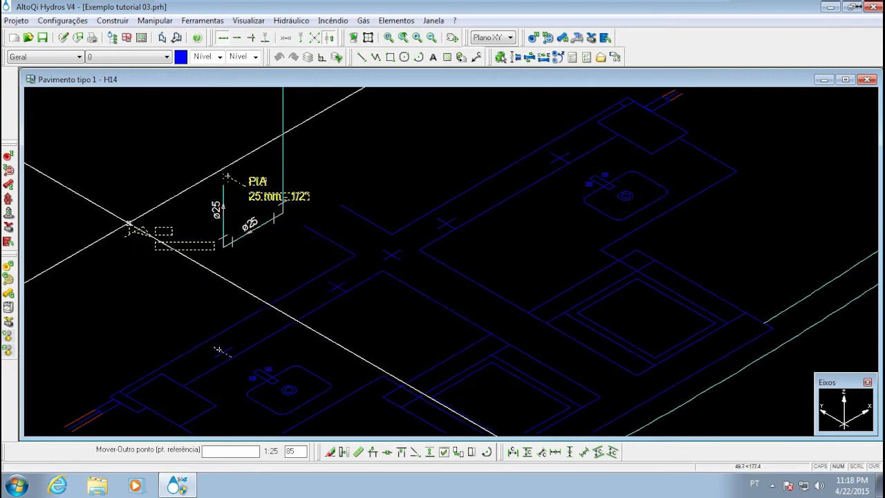
scroll(219, 350, up, 3)
scroll(277, 290, down, 4)
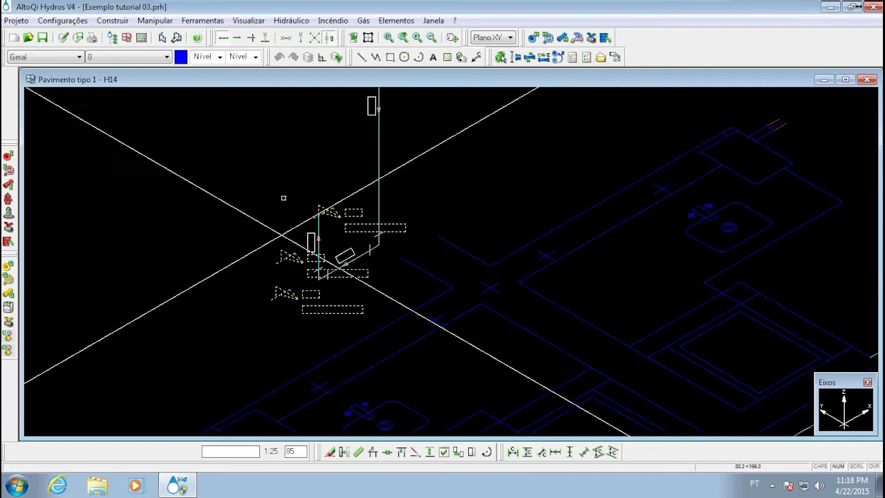
middle_drag(443, 244, 407, 257)
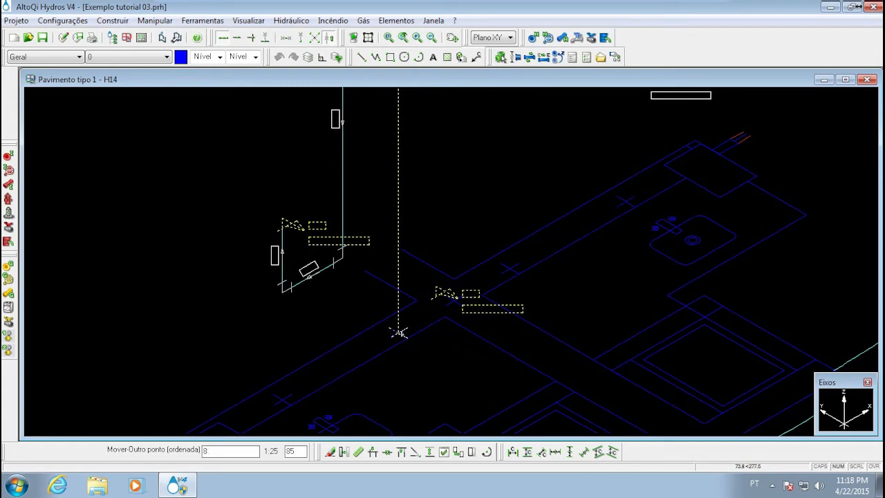
click(399, 333)
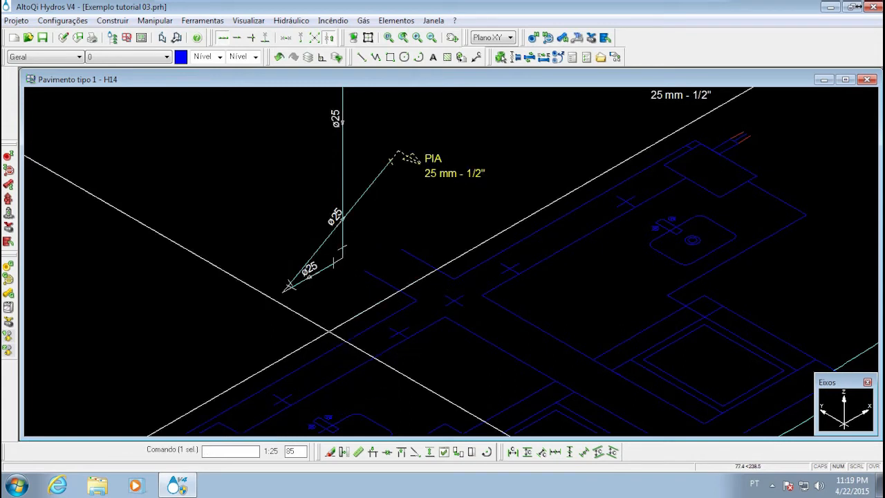
middle_drag(395, 172, 384, 238)
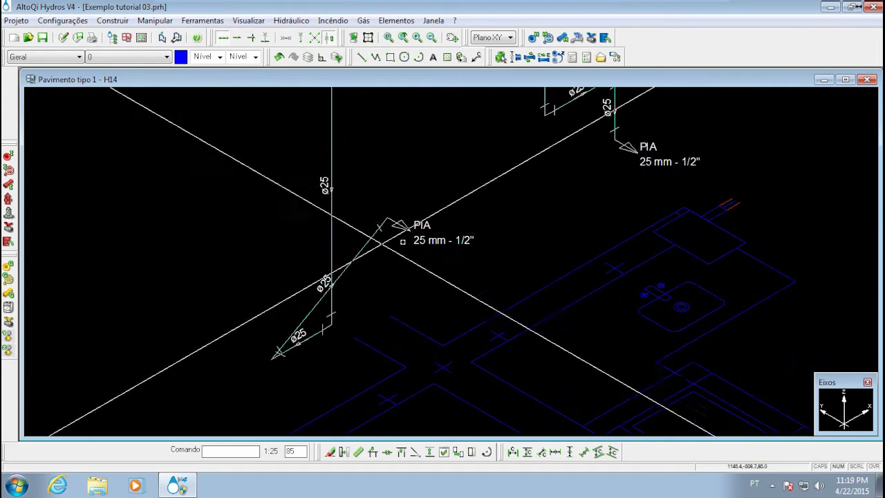
Move the lower-end elbow of the skewed PIA branch onto the wall cross mark nearest the wall junction, at ordinate 50
middle_drag(394, 255, 398, 245)
middle_drag(370, 277, 375, 219)
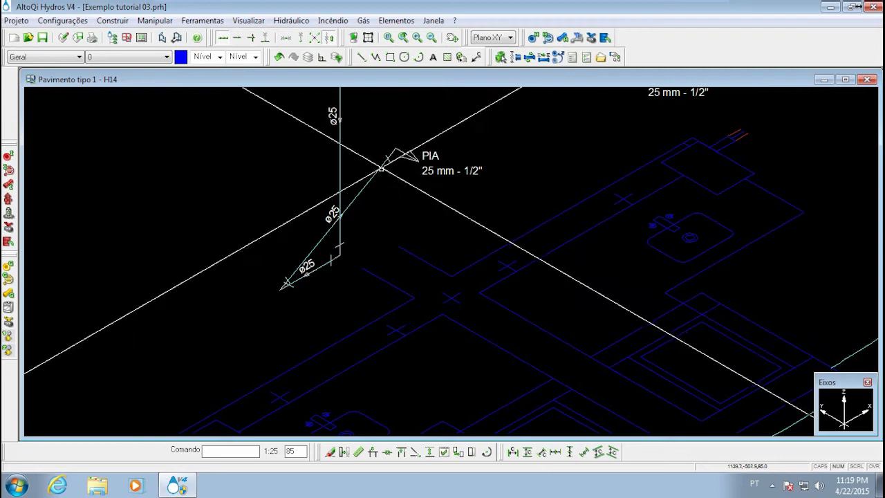
mouse_move(325, 300)
middle_down()
mouse_move(336, 232)
mouse_move(336, 271)
middle_up()
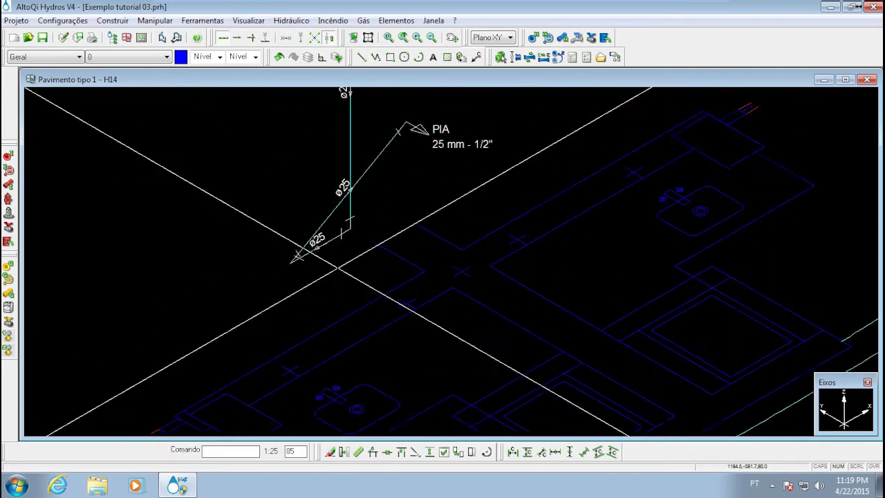
scroll(339, 263, down, 1)
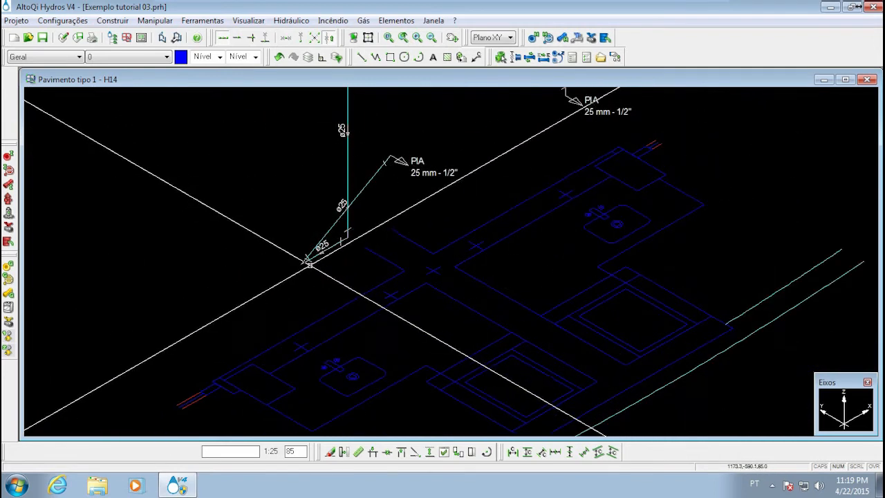
scroll(318, 262, up, 2)
scroll(296, 253, down, 2)
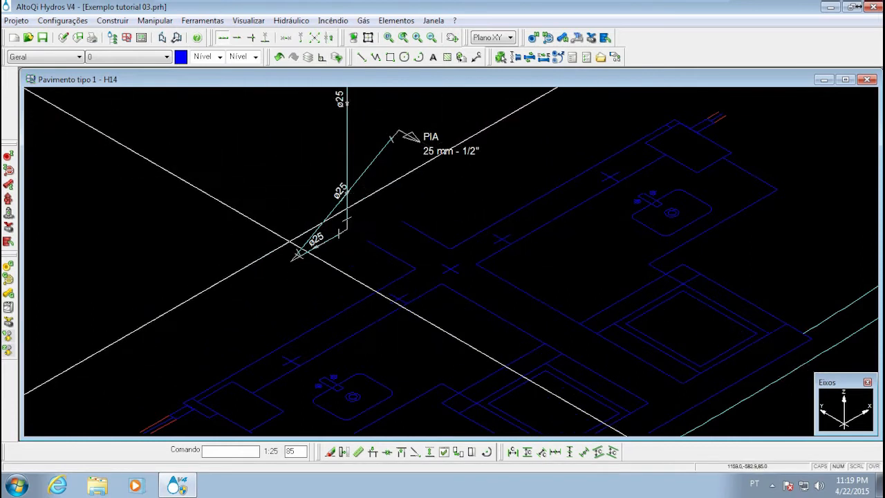
scroll(296, 241, up, 3)
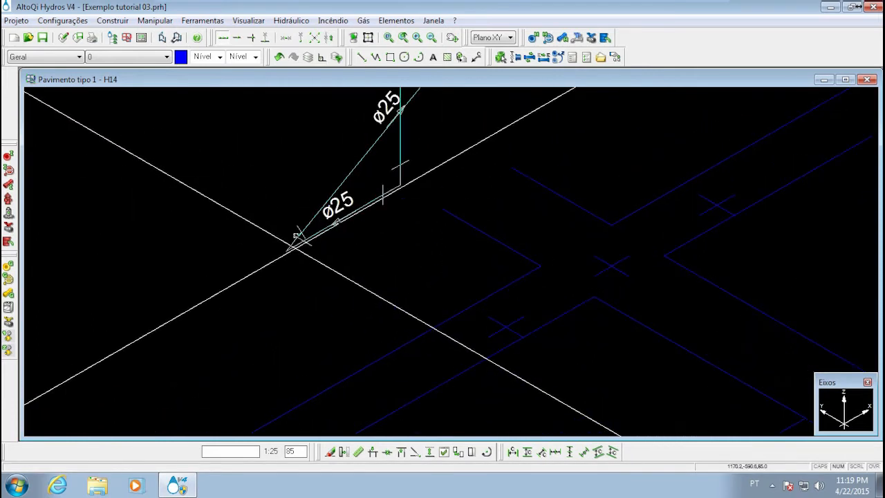
right_click(290, 249)
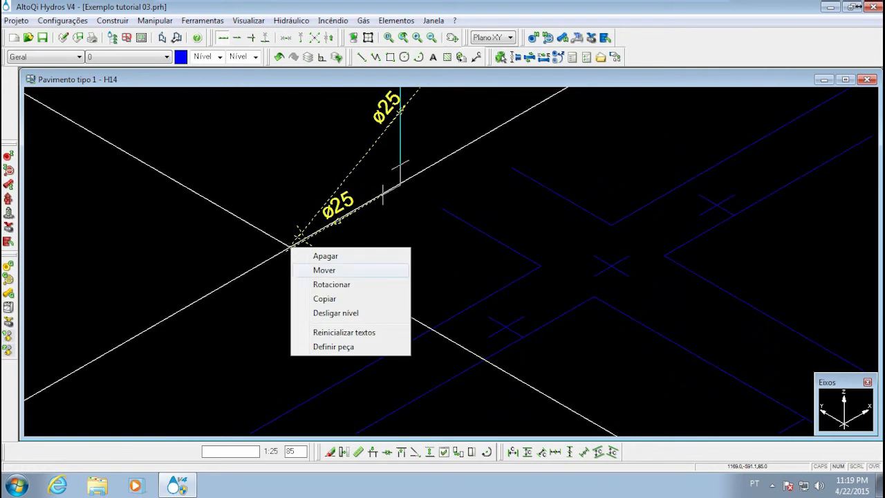
click(324, 270)
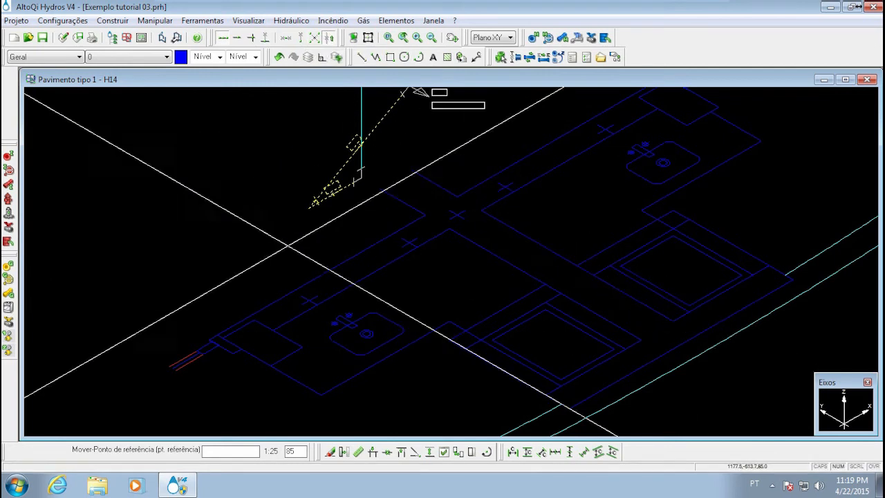
scroll(312, 295, up, 2)
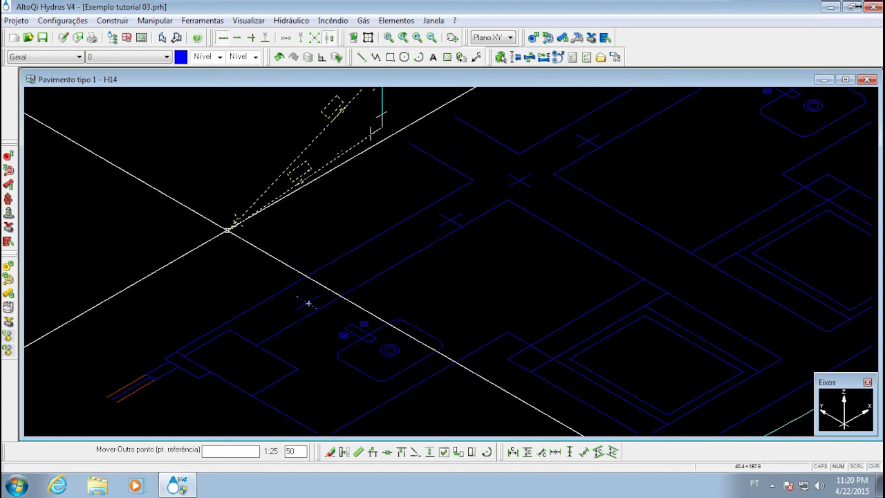
middle_drag(429, 148, 315, 221)
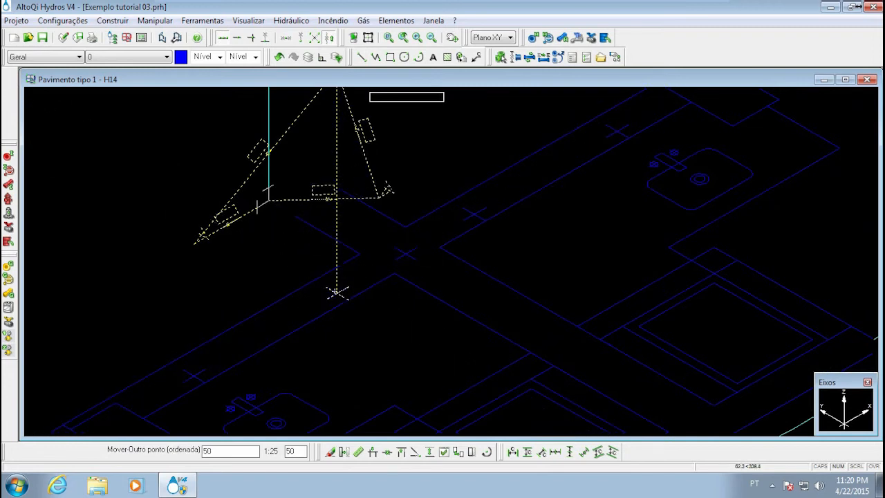
key(Return)
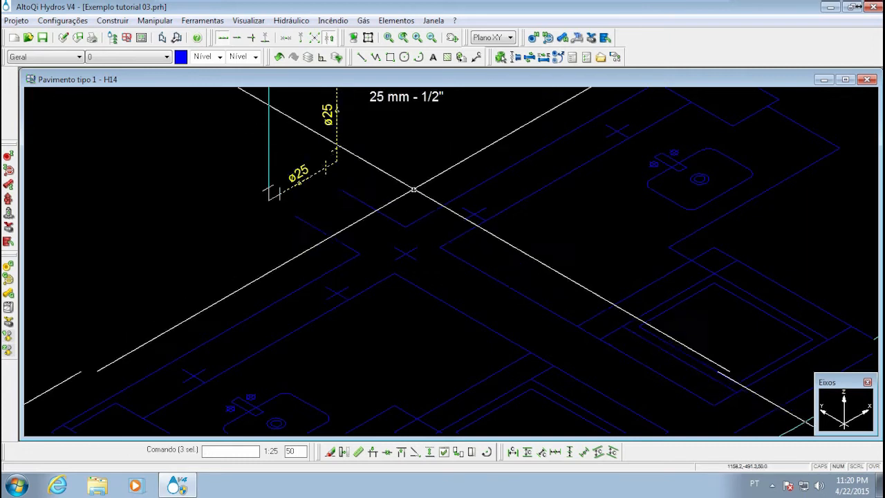
middle_drag(412, 188, 354, 292)
scroll(353, 291, down, 2)
key(Escape)
Examine the realigned AF-13 branches in detail H14, from the RG valves to both PIA outlets, against the floor plan beneath
scroll(305, 261, up, 3)
scroll(305, 261, down, 3)
middle_drag(315, 264, 351, 240)
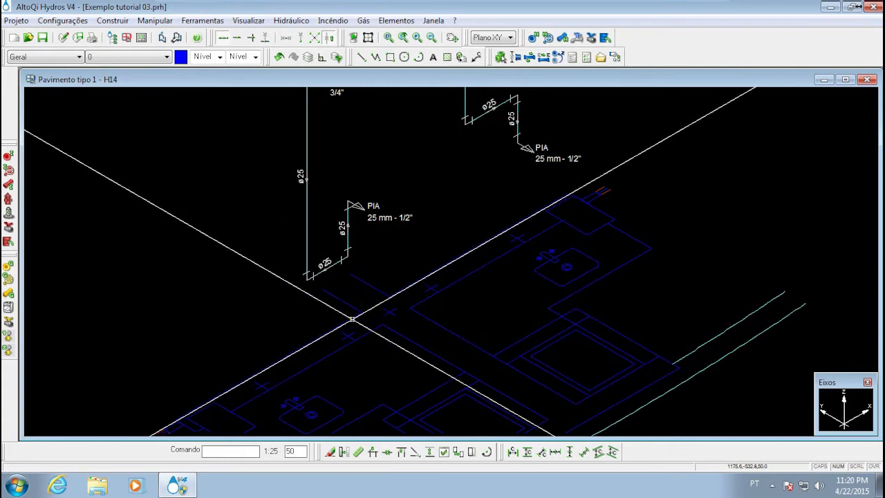
middle_drag(325, 325, 349, 301)
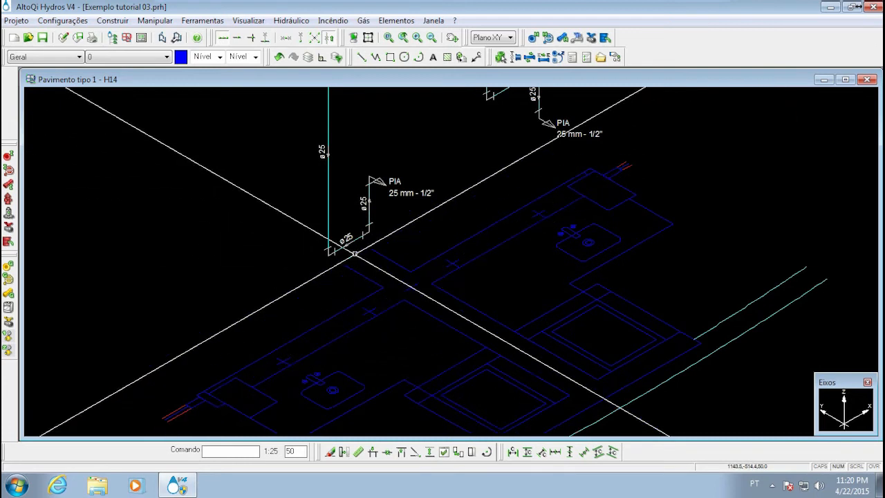
mouse_move(357, 235)
middle_down()
mouse_move(383, 248)
mouse_move(371, 269)
middle_up()
scroll(384, 247, up, 5)
scroll(380, 245, down, 6)
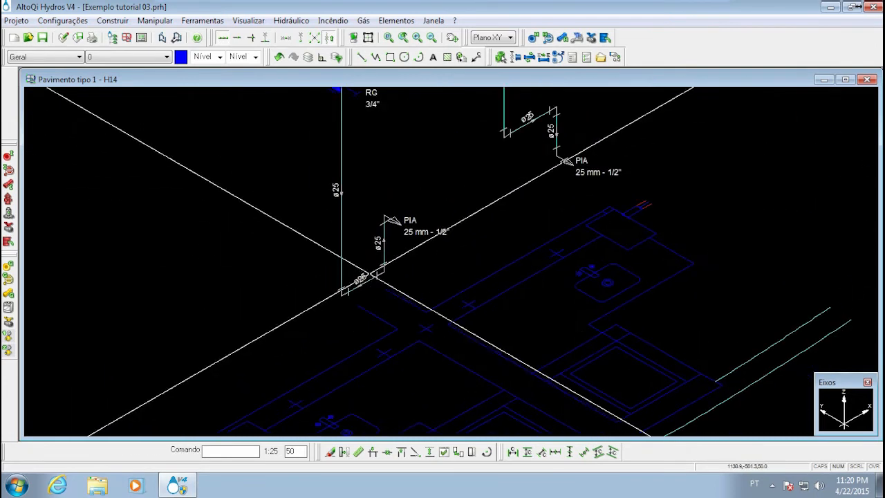
middle_drag(348, 321, 369, 295)
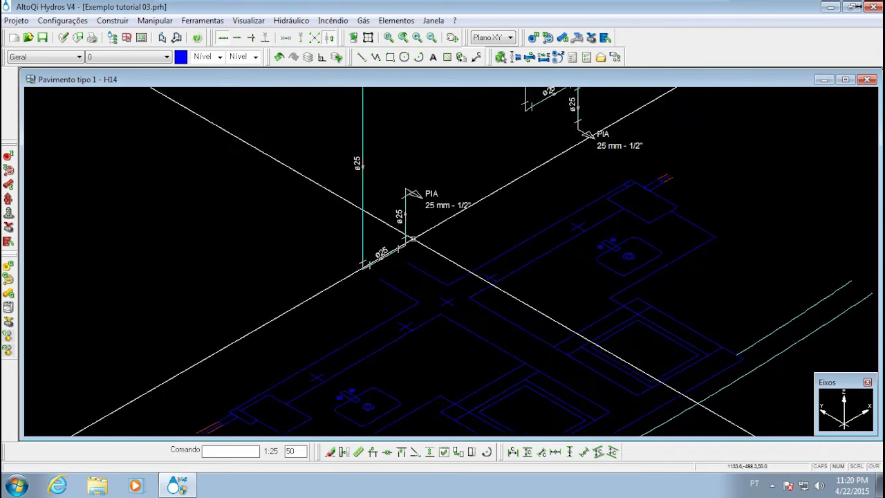
scroll(371, 265, down, 6)
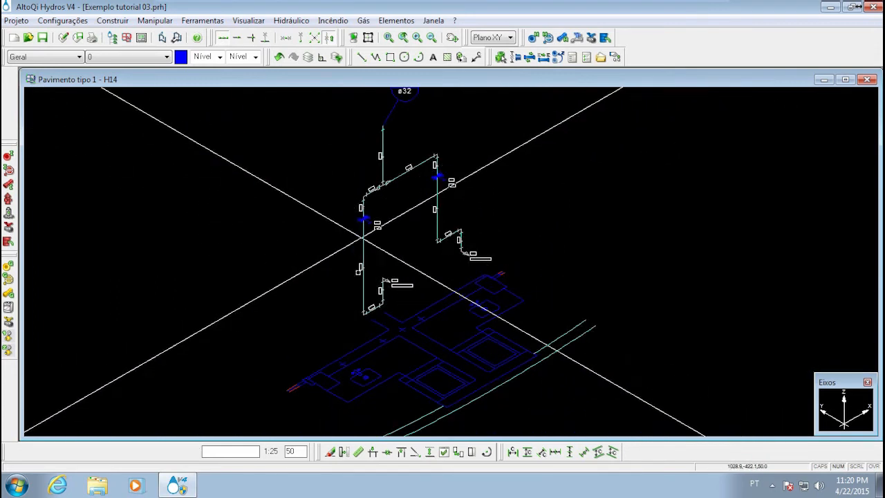
scroll(389, 203, up, 5)
scroll(398, 209, down, 4)
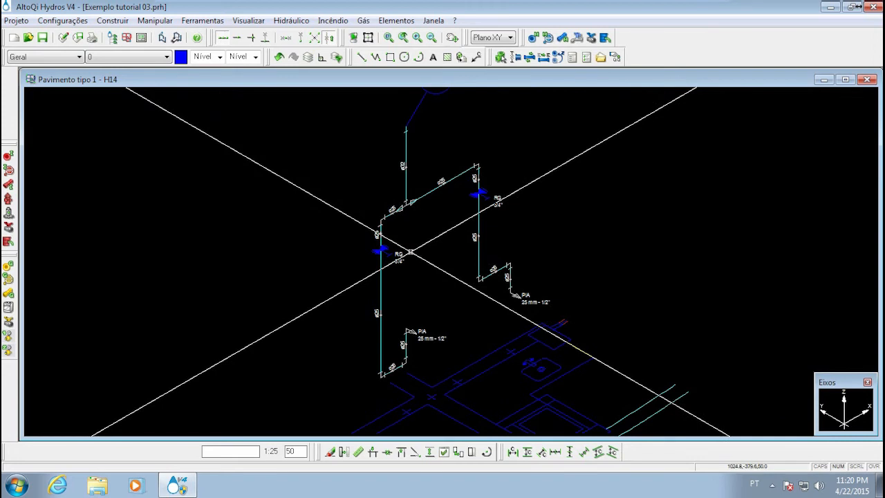
middle_drag(394, 364, 413, 236)
middle_drag(416, 300, 442, 221)
middle_drag(430, 344, 421, 371)
middle_drag(415, 198, 405, 302)
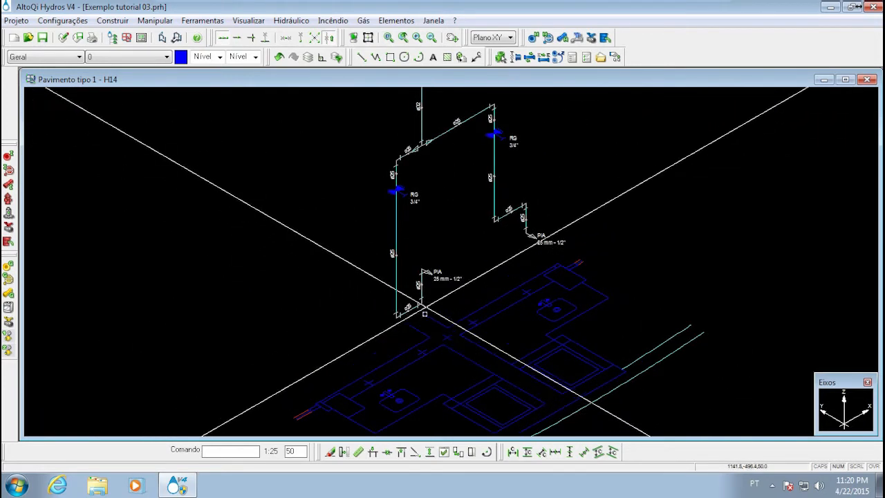
middle_drag(421, 342, 377, 313)
scroll(415, 184, down, 3)
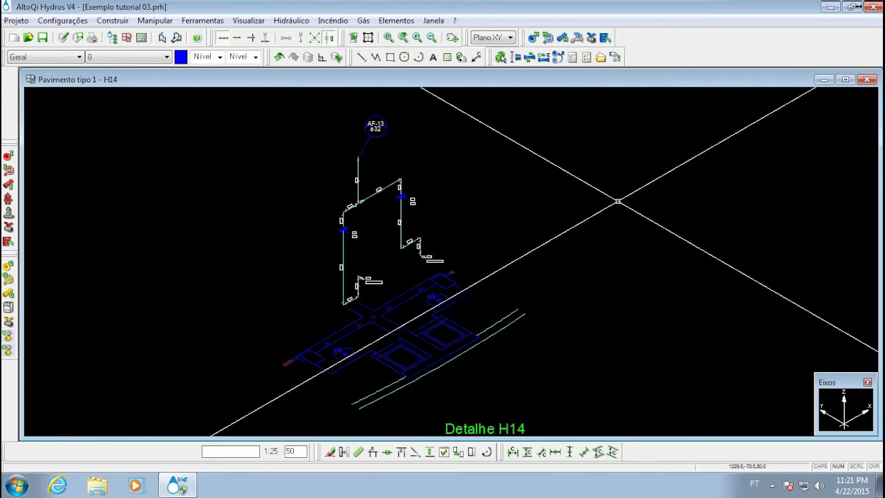
middle_drag(540, 214, 536, 233)
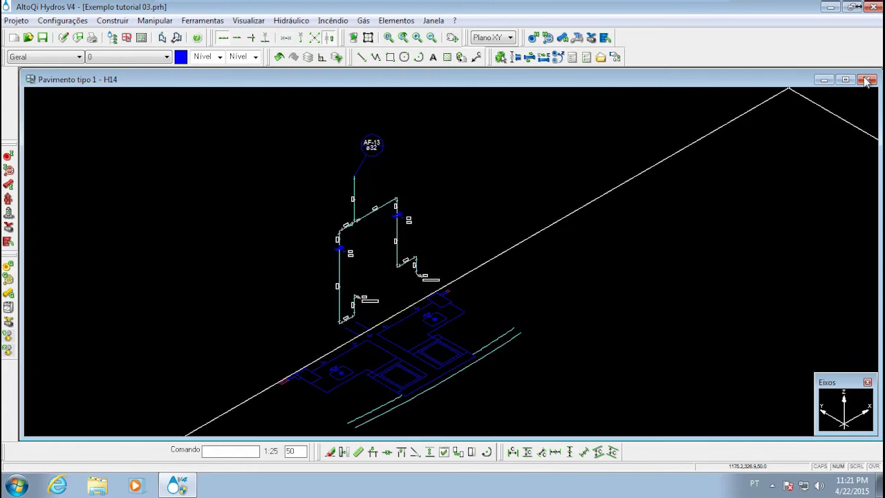
Close isometric detail H14 and reopen it from its boundary on the Pavimento tipo 1 plan
click(868, 80)
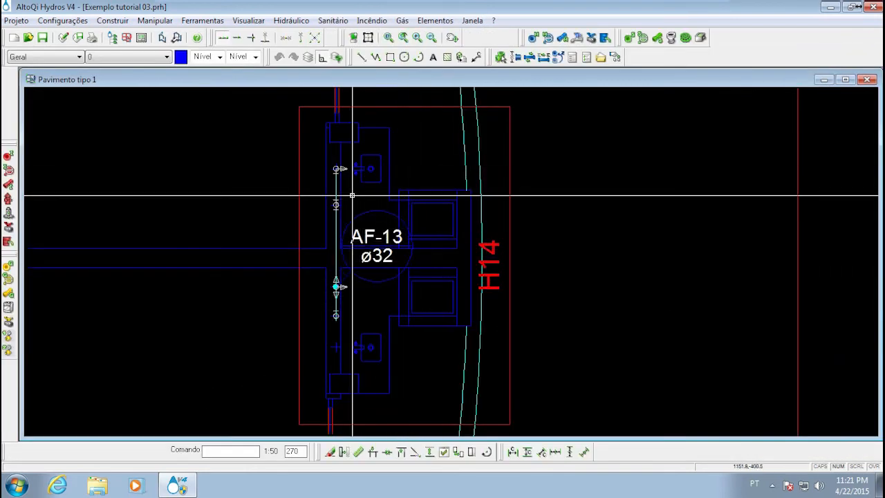
double_click(414, 107)
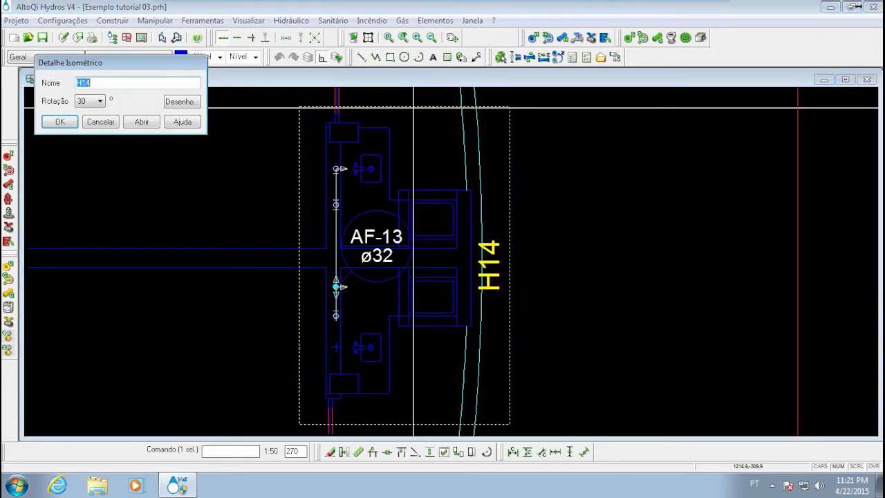
click(143, 122)
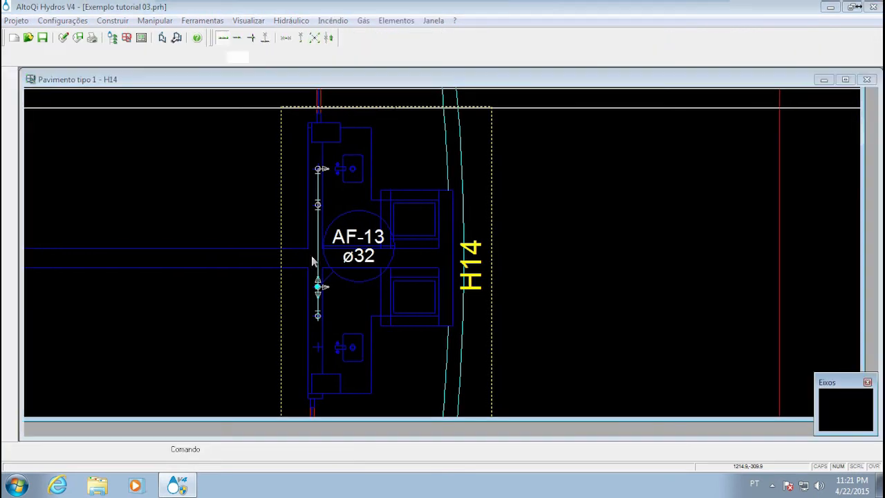
Select the PIA outlet on the lower branch and open part definition for the selected element
scroll(317, 294, up, 4)
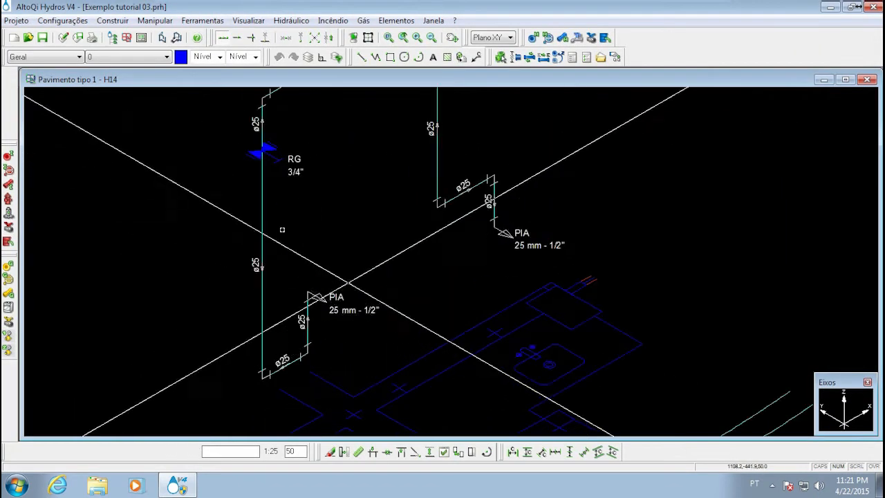
middle_drag(464, 253, 441, 308)
scroll(325, 261, down, 4)
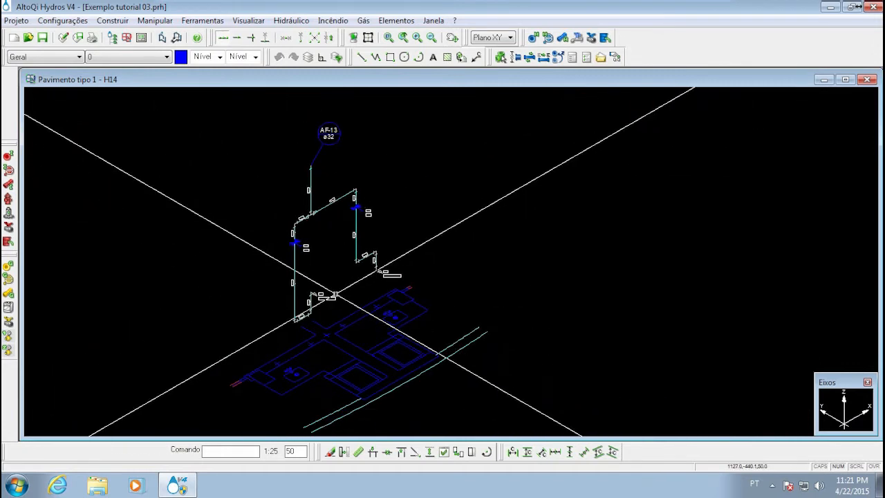
scroll(333, 296, up, 5)
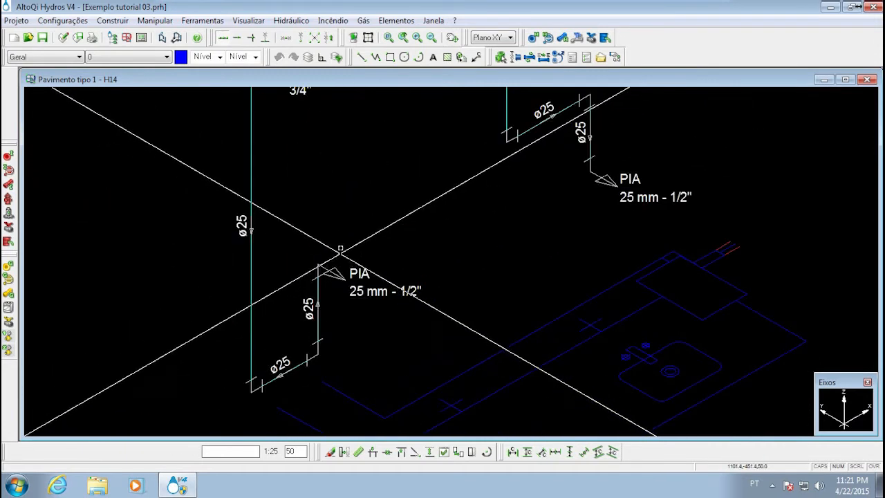
scroll(310, 259, down, 1)
middle_drag(334, 231, 246, 270)
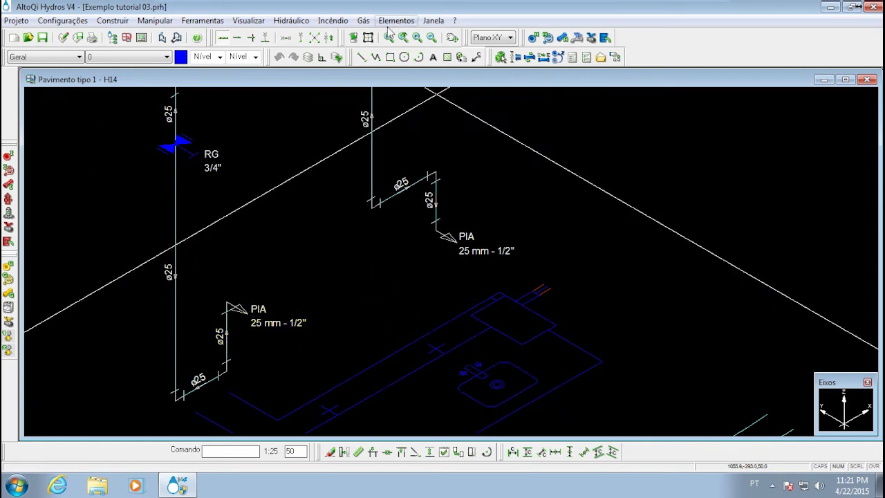
middle_drag(279, 261, 383, 204)
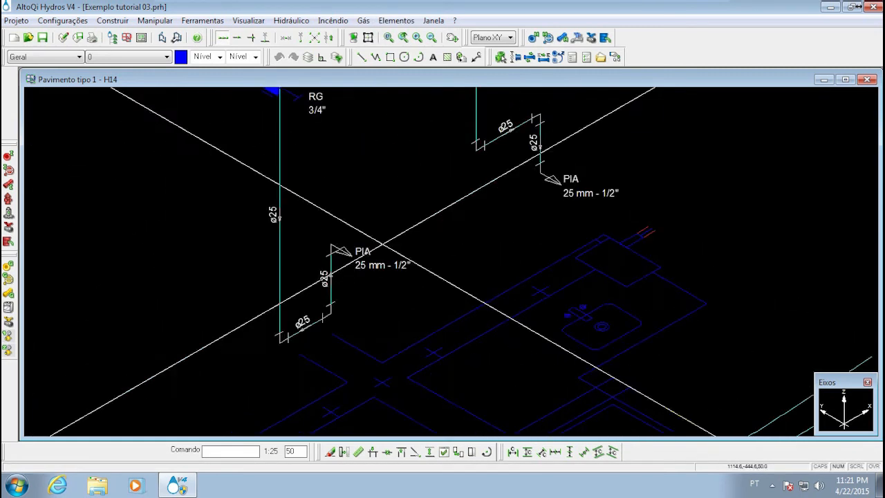
middle_drag(313, 217, 231, 256)
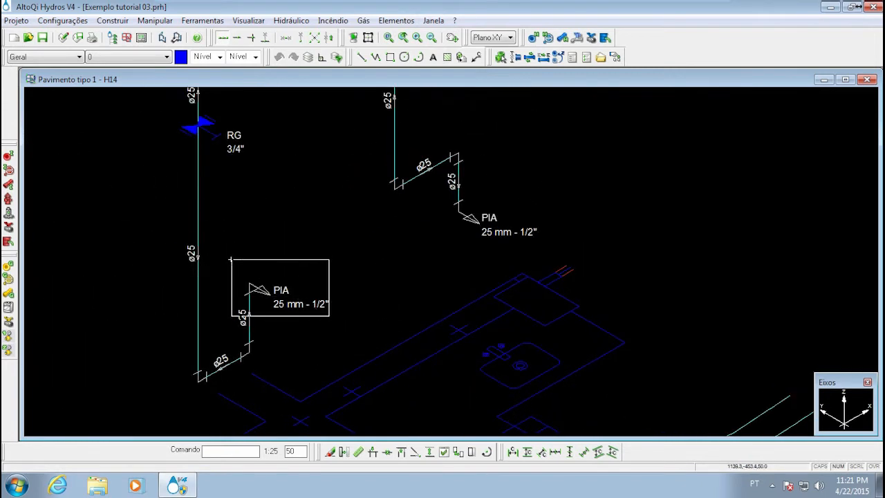
click(231, 259)
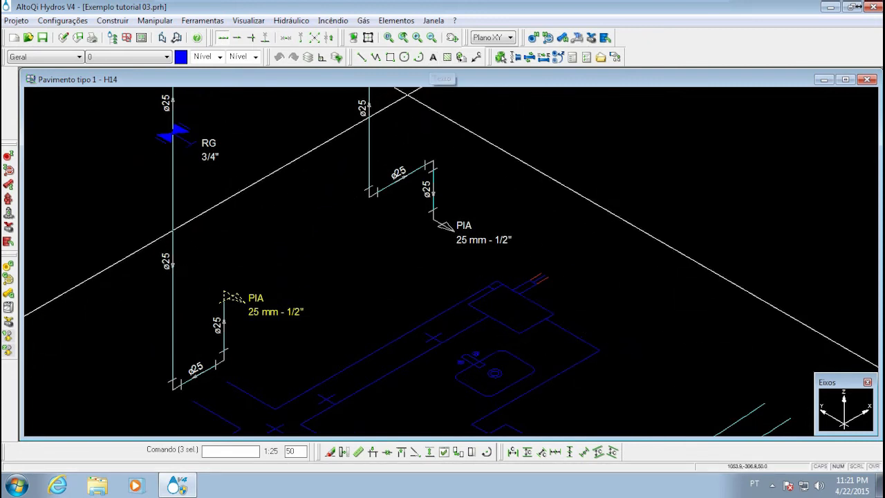
click(395, 21)
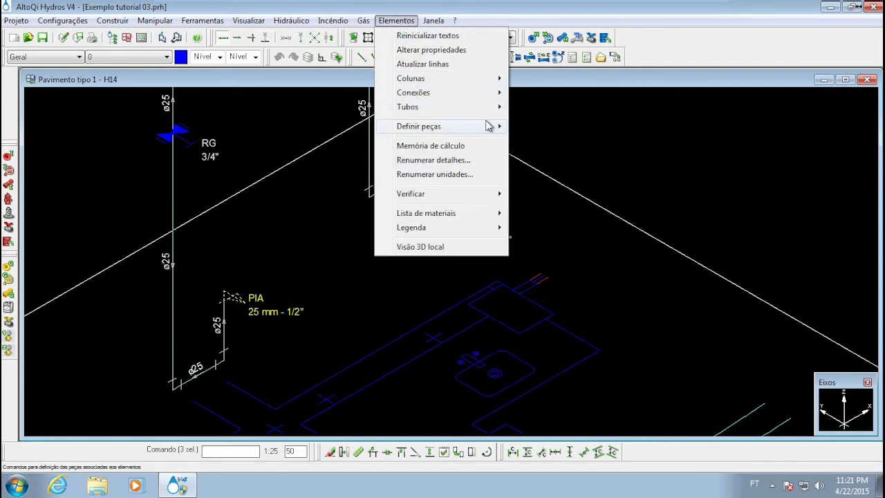
mouse_move(489, 126)
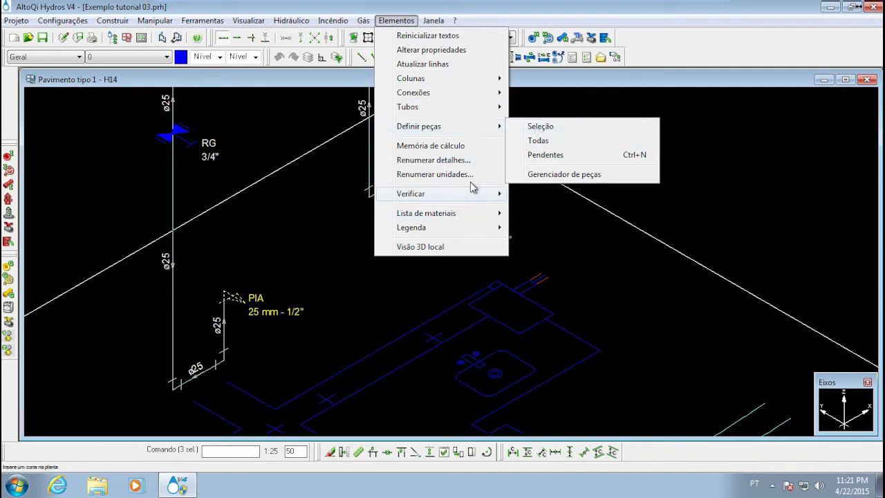
click(530, 126)
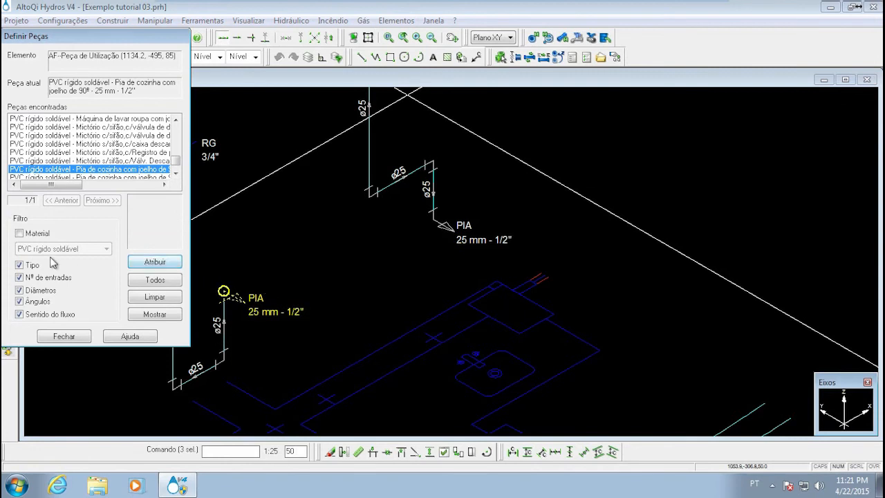
Filter the parts by PVC rígido soldável and assign Máquina de lavar roupa com joelho de 90º, 25 mm, to the selected lower outlet
click(19, 233)
scroll(89, 142, down, 5)
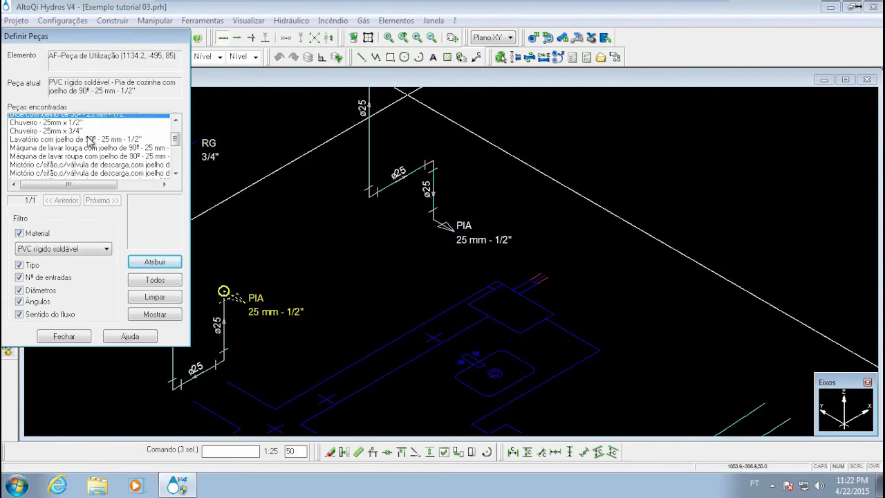
scroll(89, 141, up, 5)
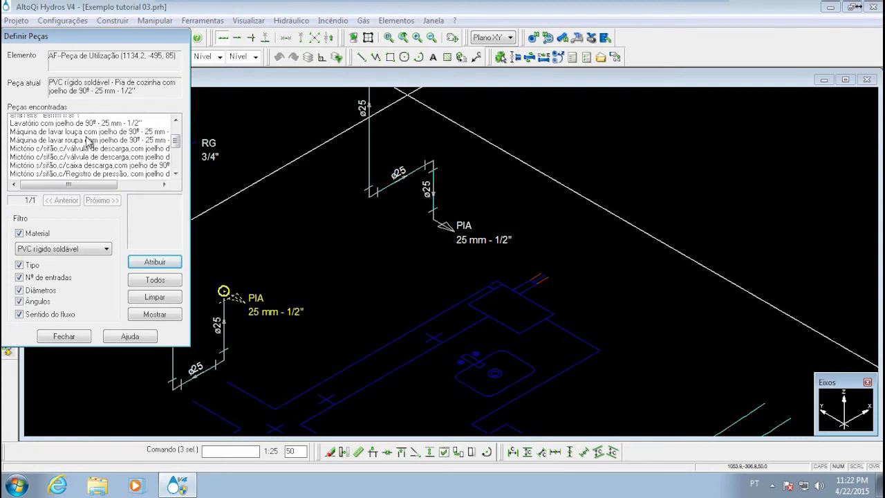
scroll(53, 148, down, 2)
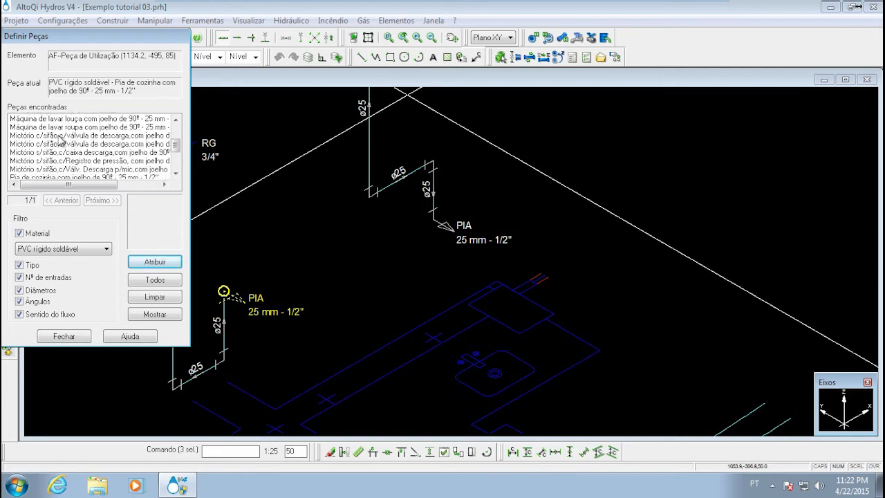
click(164, 267)
mouse_move(223, 329)
middle_down()
mouse_move(245, 324)
mouse_move(235, 299)
middle_up()
scroll(258, 285, up, 2)
scroll(257, 284, down, 2)
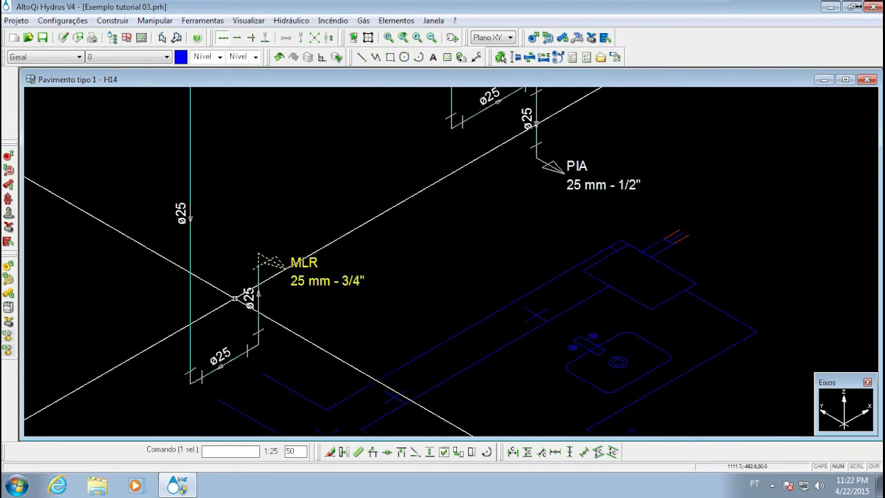
key(Escape)
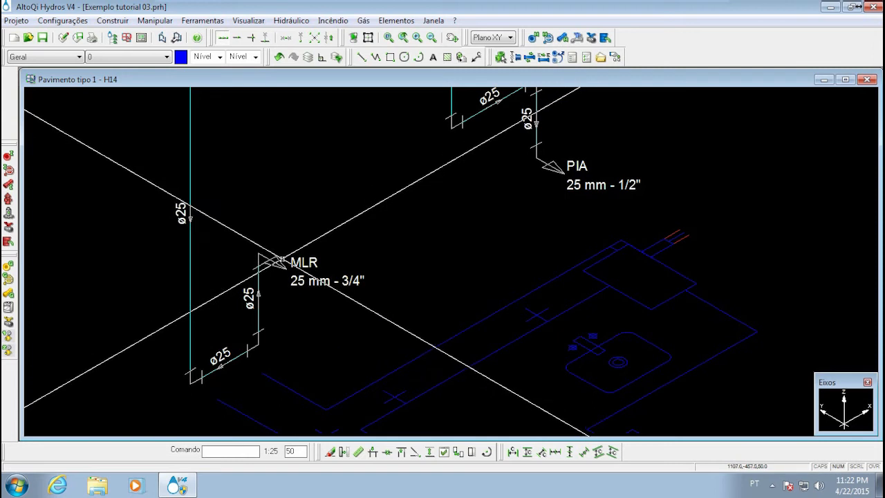
Examine the MLR outlet and its branch in detail H14, from the lower elbows up to the RG valve
middle_drag(265, 268, 186, 321)
middle_drag(267, 274, 300, 247)
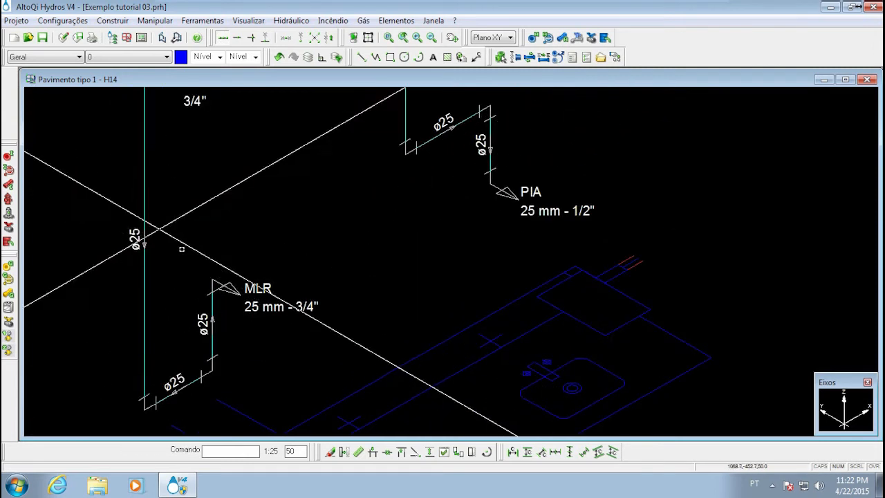
middle_drag(214, 317, 244, 249)
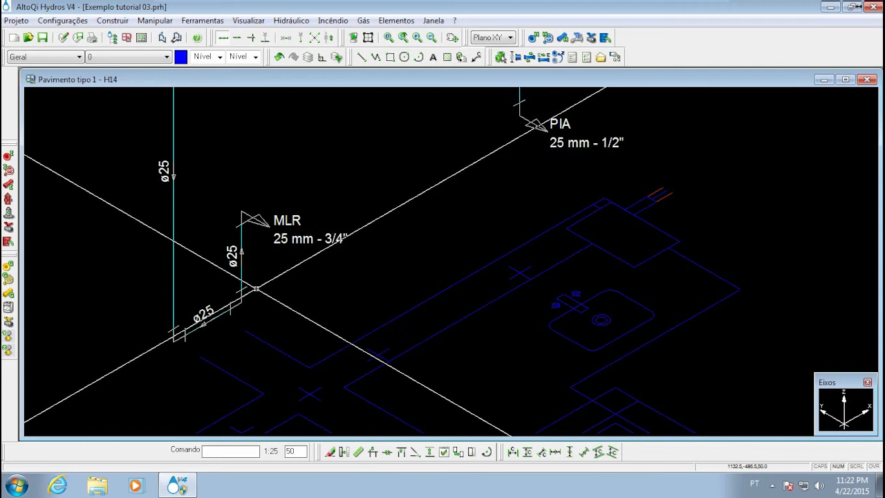
scroll(256, 288, down, 3)
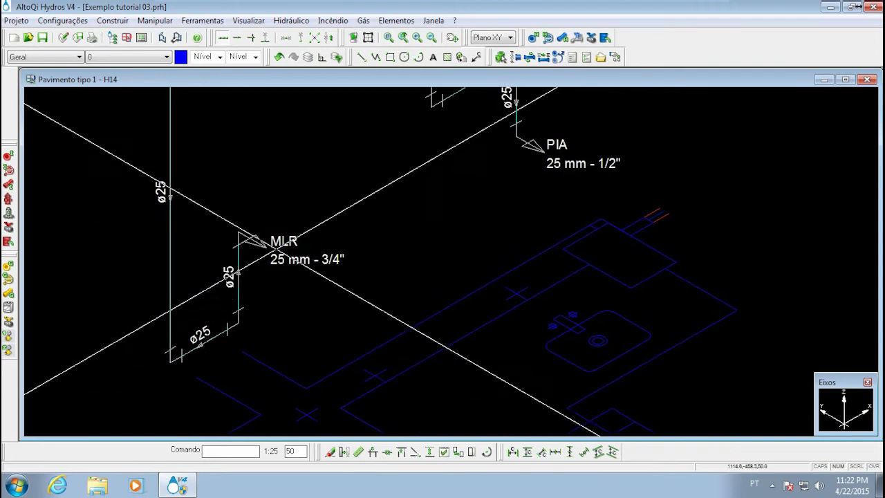
scroll(276, 293, up, 5)
scroll(228, 257, down, 4)
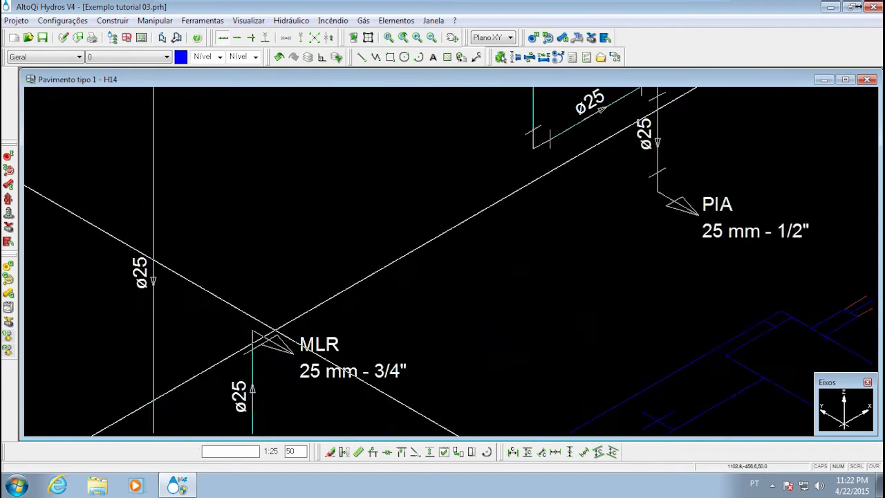
click(239, 244)
scroll(256, 254, up, 3)
middle_drag(261, 209, 233, 315)
key(Escape)
scroll(233, 316, down, 3)
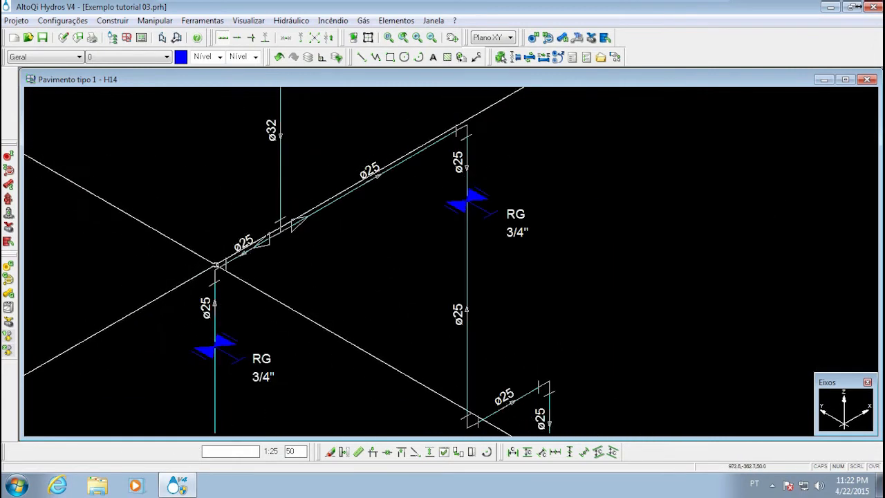
Check the part assigned to the tee where the ø32 column splits into the two ø25 branches, leaving the definition unchanged
scroll(280, 227, up, 4)
click(274, 227)
scroll(293, 289, down, 4)
middle_drag(294, 288, 327, 313)
scroll(297, 365, down, 1)
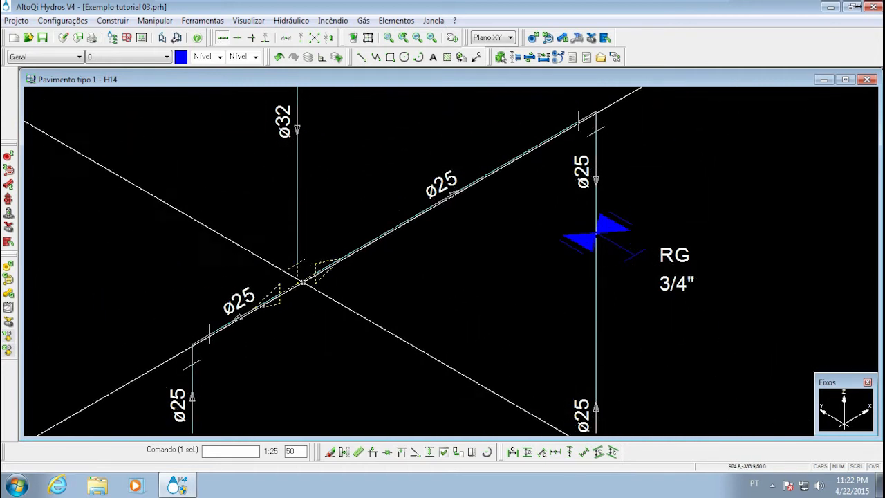
click(406, 21)
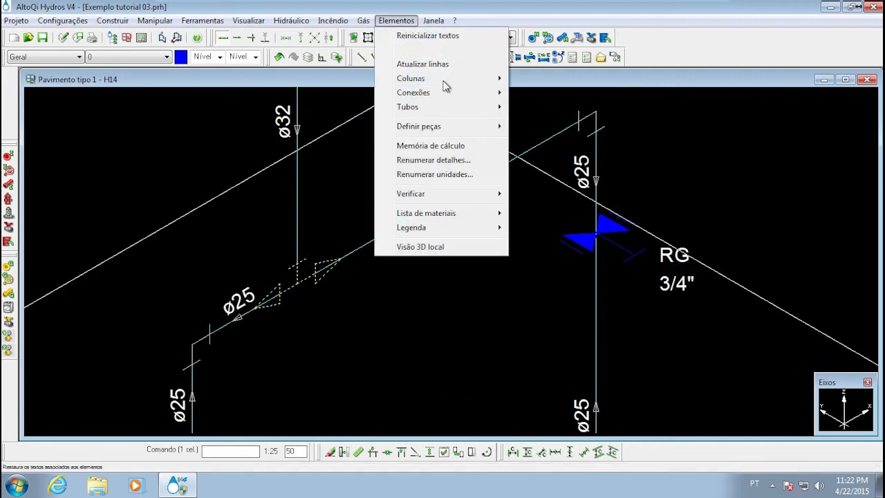
mouse_move(470, 128)
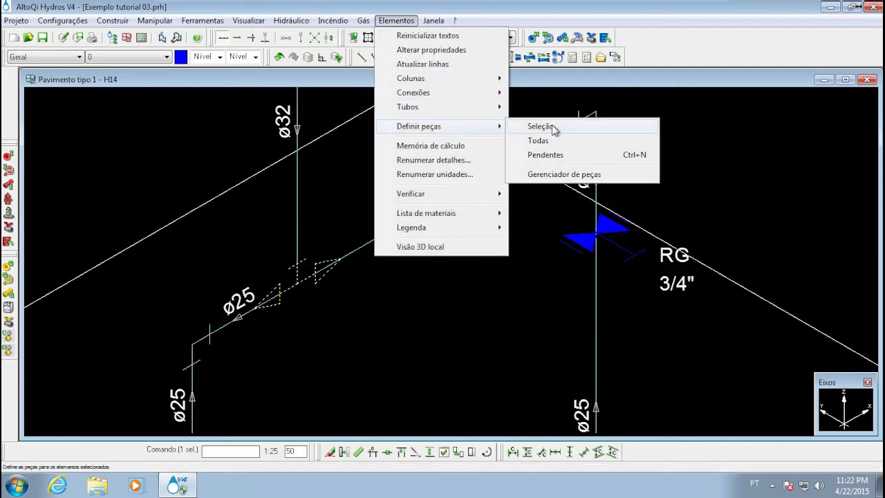
click(541, 126)
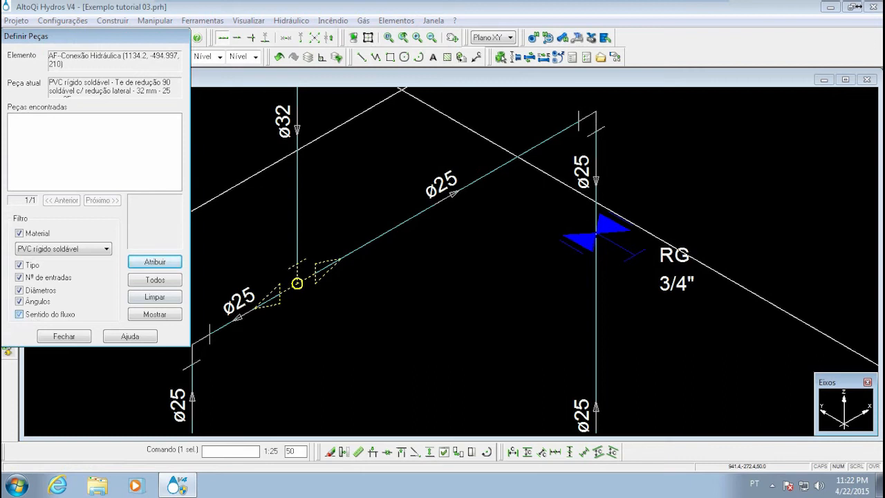
click(49, 337)
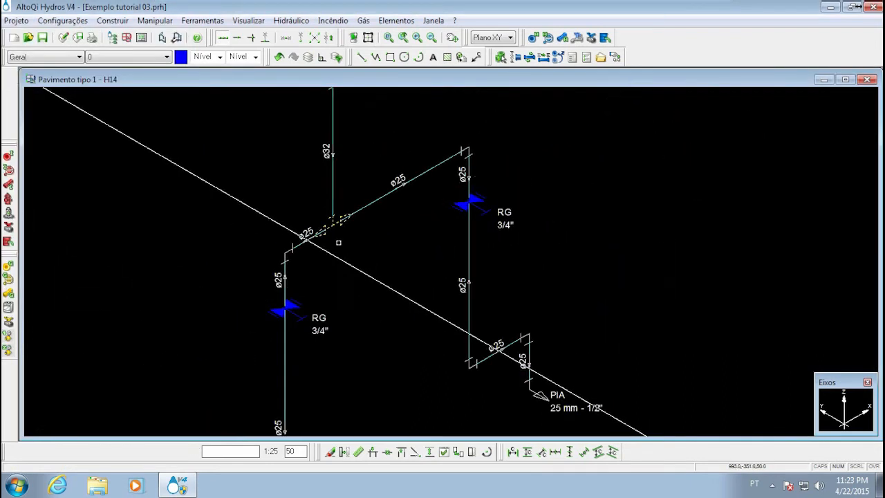
Examine the AF-13 layout in detail H14, comparing the RG valves and the PIA and MLR outlets on both branches
mouse_move(326, 220)
middle_down()
mouse_move(273, 211)
mouse_move(269, 296)
middle_up()
scroll(265, 221, down, 3)
mouse_move(263, 213)
middle_down()
mouse_move(258, 273)
mouse_move(283, 173)
middle_up()
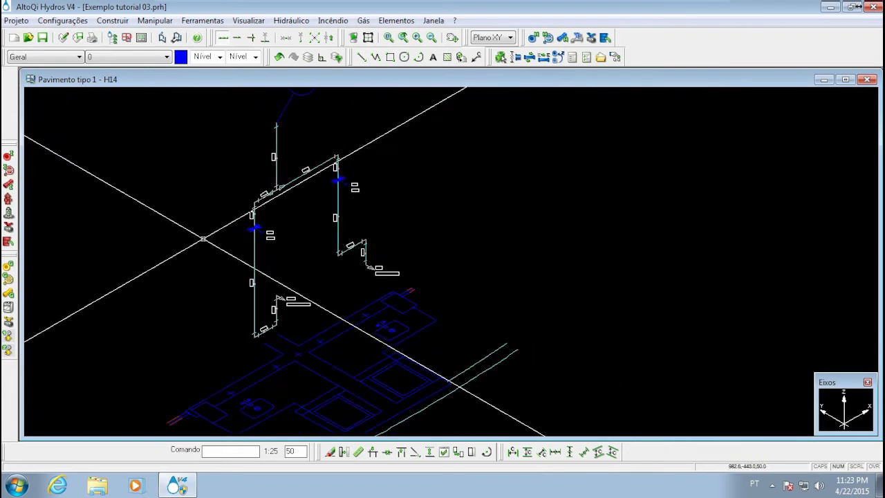
middle_drag(219, 258, 239, 229)
middle_drag(341, 195, 294, 235)
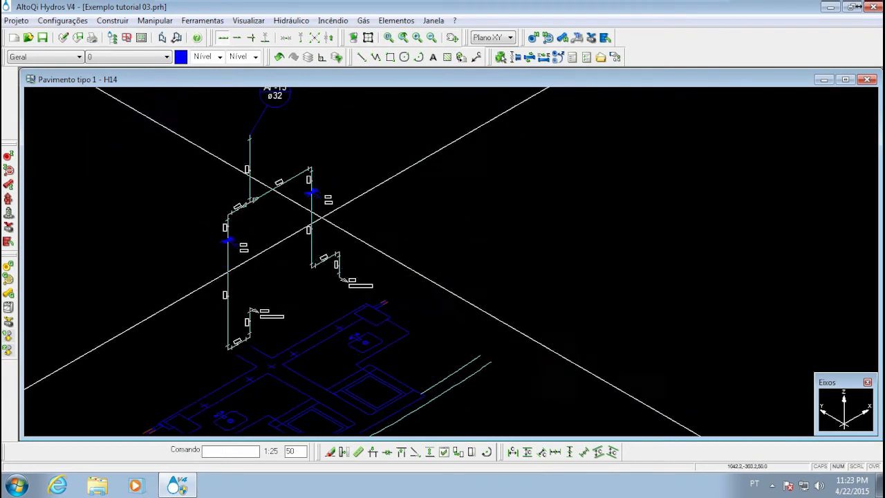
scroll(231, 246, up, 2)
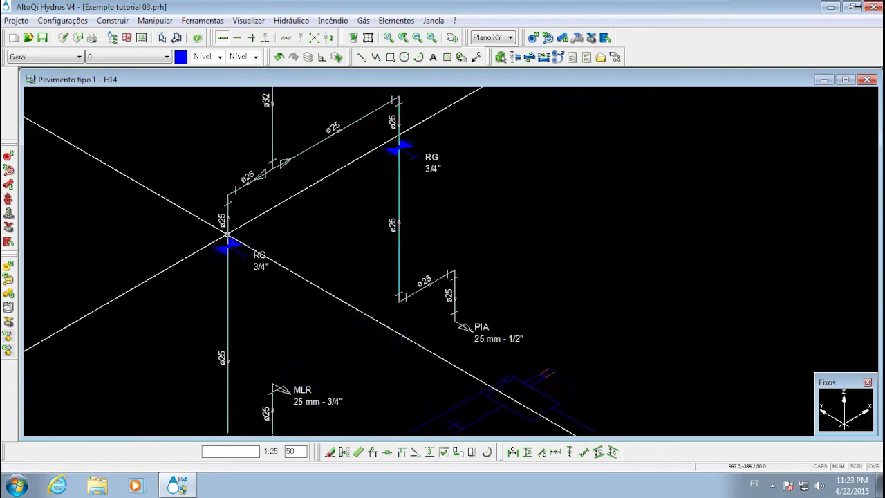
scroll(227, 229, down, 3)
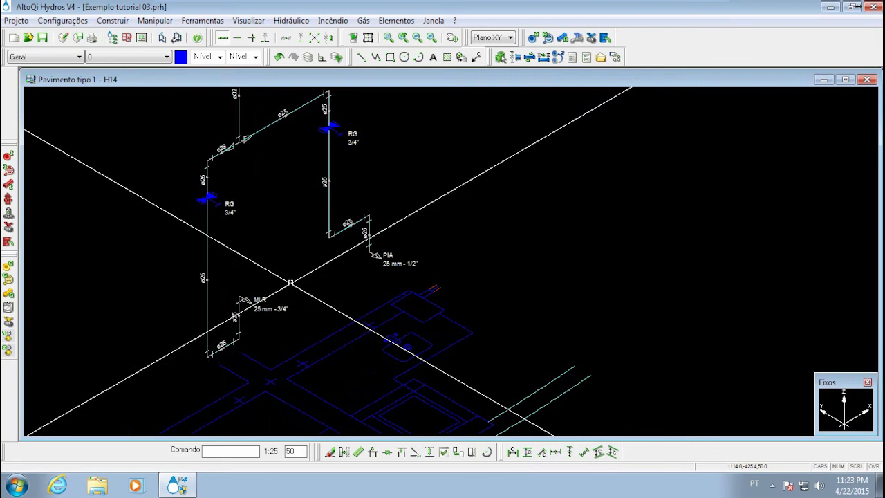
middle_drag(311, 170, 304, 227)
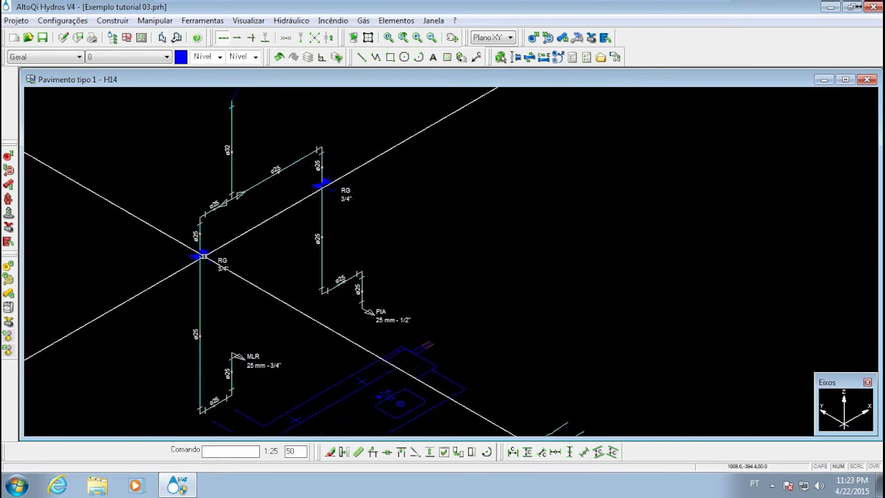
scroll(205, 255, up, 3)
mouse_move(206, 254)
middle_down()
mouse_move(206, 211)
mouse_move(246, 186)
middle_up()
scroll(205, 185, down, 3)
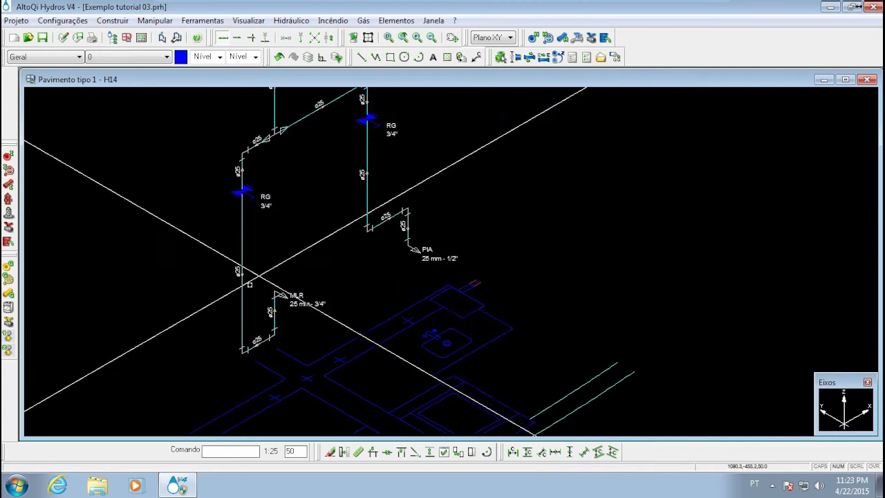
middle_drag(227, 250, 169, 269)
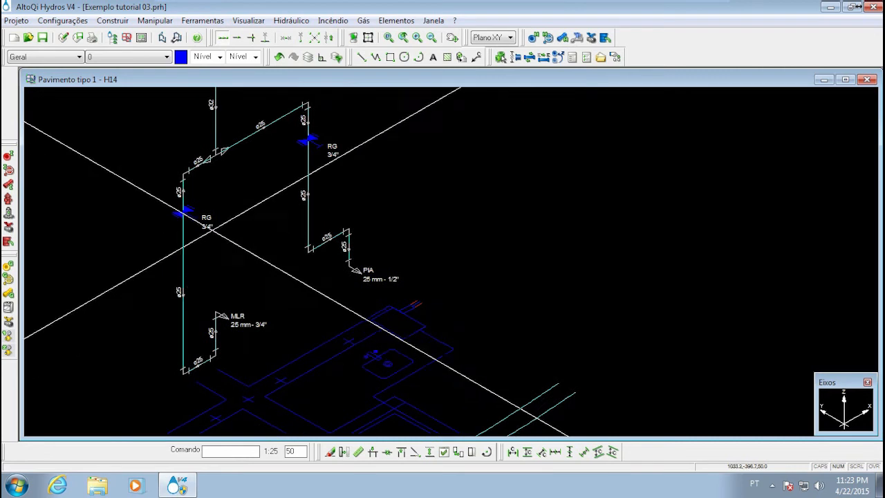
middle_drag(243, 288, 325, 263)
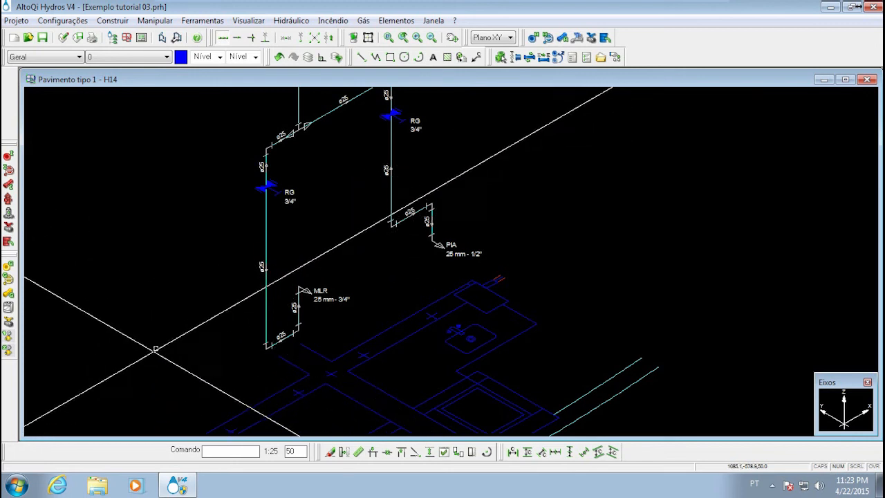
Delete the RG 3/4" valve symbol and its label from the vertical pipe of the MLR branch
scroll(268, 201, up, 4)
click(244, 219)
scroll(243, 219, down, 4)
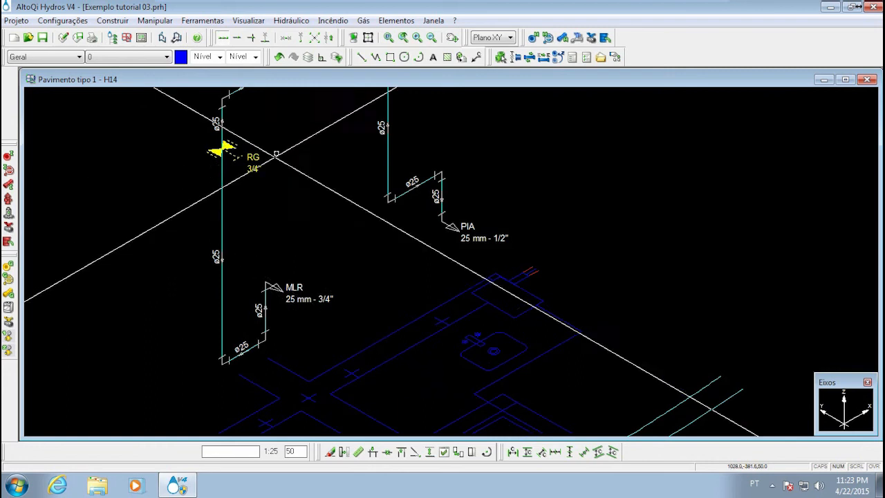
middle_drag(219, 152, 263, 266)
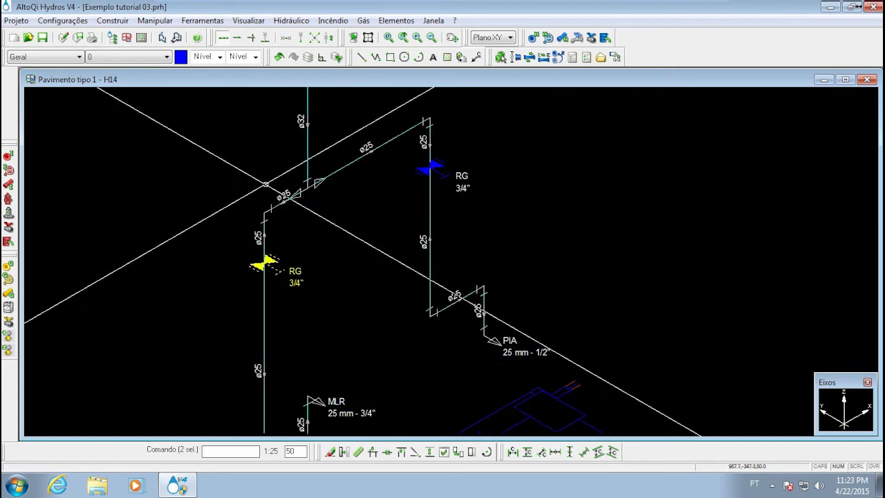
middle_drag(292, 202, 293, 220)
mouse_move(284, 260)
middle_down()
mouse_move(310, 223)
mouse_move(296, 220)
middle_up()
key(d)
click(201, 368)
middle_drag(200, 368, 237, 244)
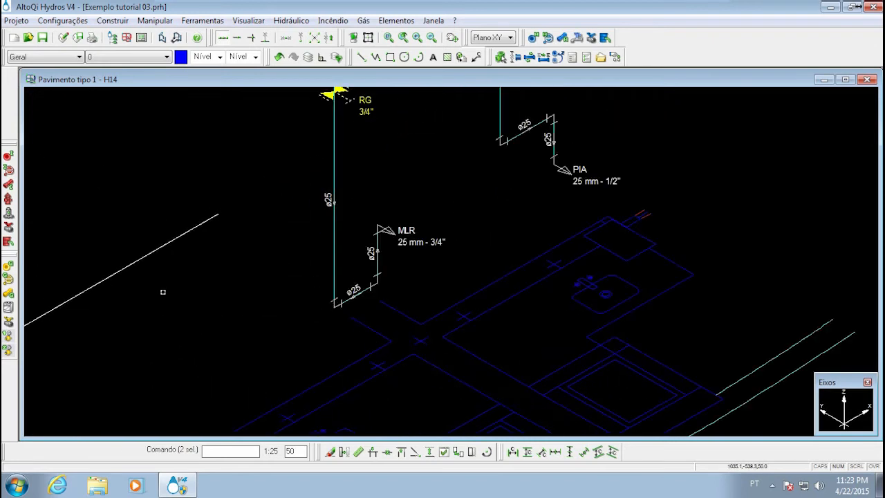
middle_drag(268, 302, 256, 376)
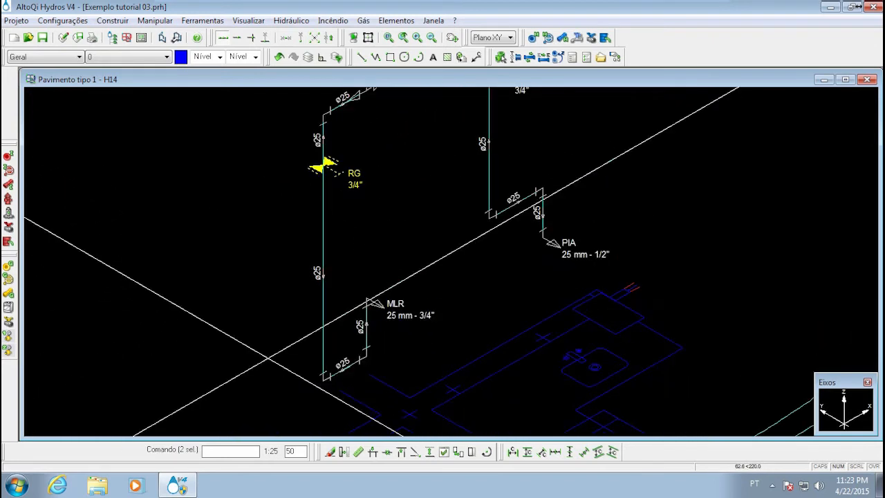
scroll(256, 374, down, 1)
scroll(327, 191, up, 3)
scroll(309, 218, up, 3)
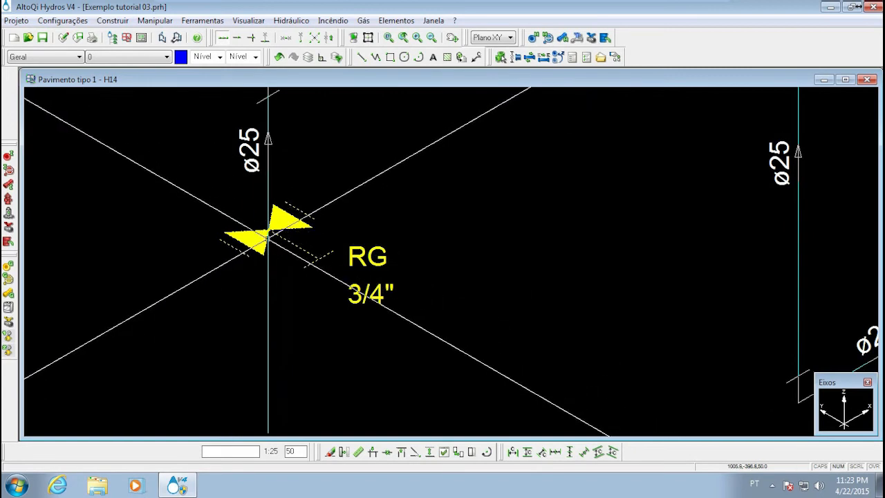
scroll(398, 213, down, 3)
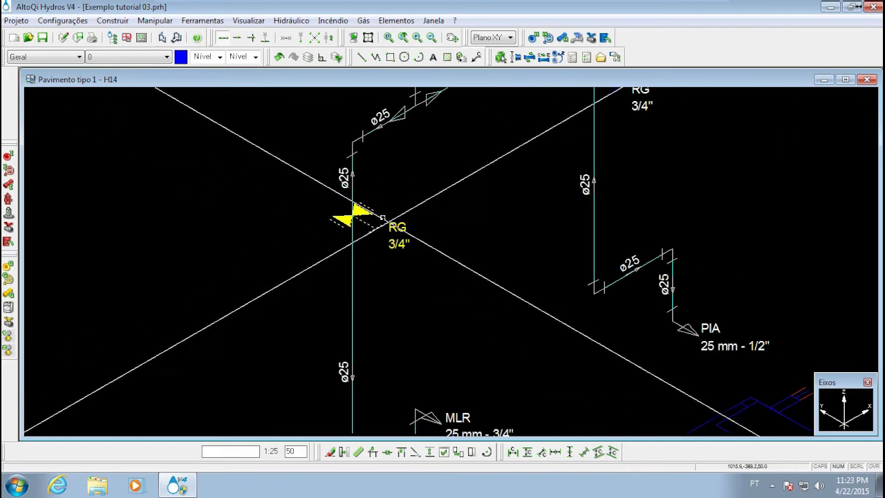
click(383, 218)
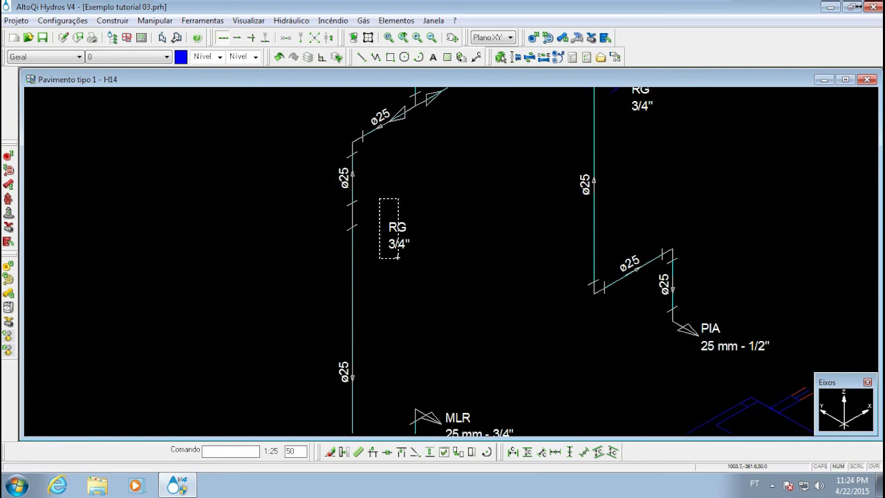
Clear the part assigned to the register on the vertical ø25 pipe of the MLR branch
scroll(340, 223, up, 5)
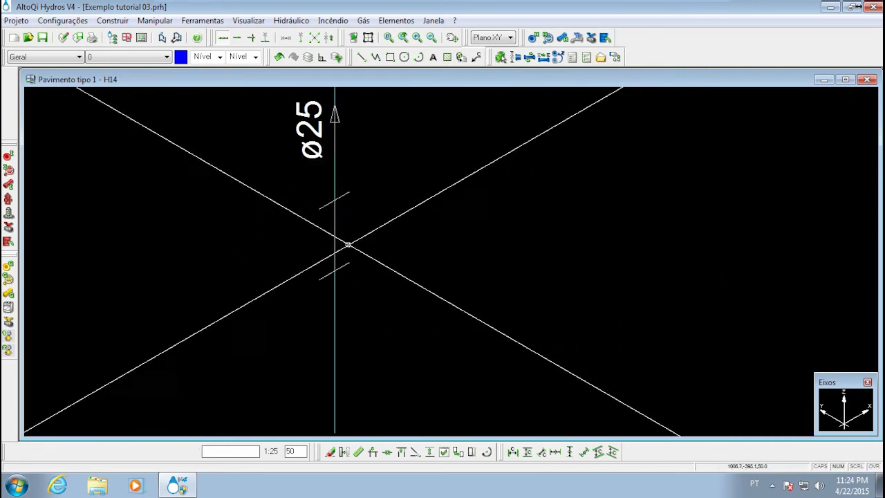
click(334, 235)
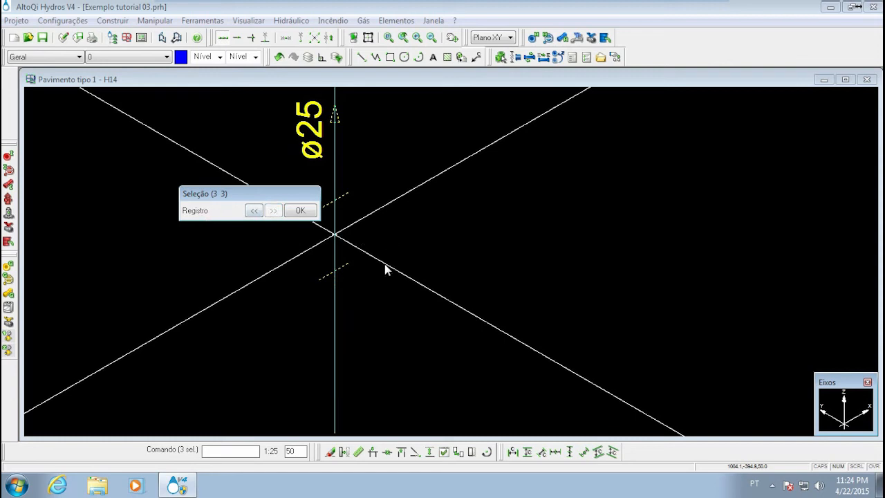
click(300, 211)
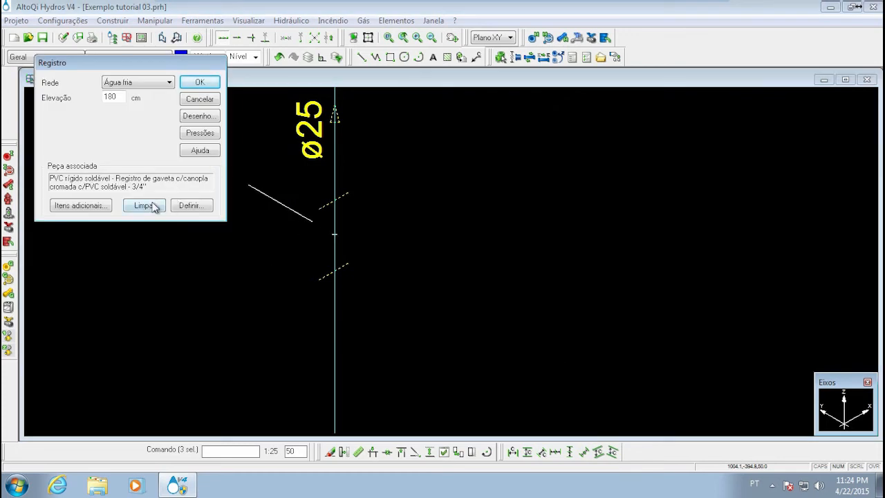
click(198, 84)
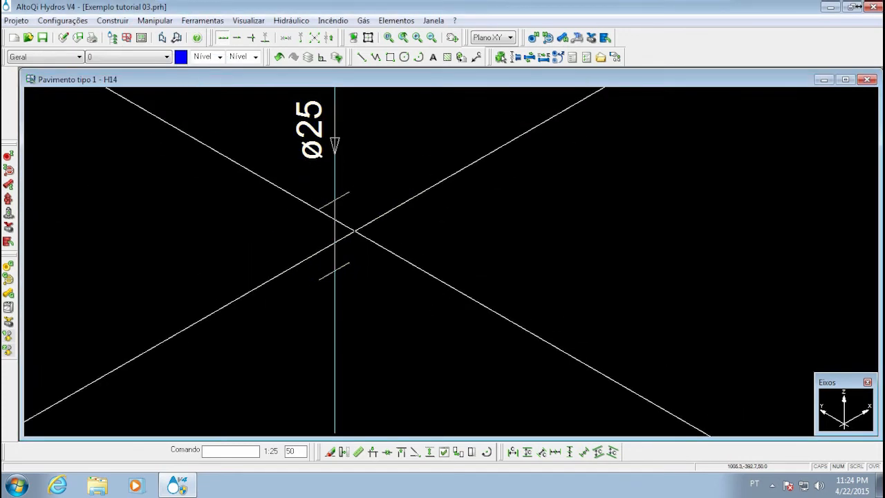
Check the network, elevation and associated part of the register on the MLR branch, leaving its properties as they are
click(335, 236)
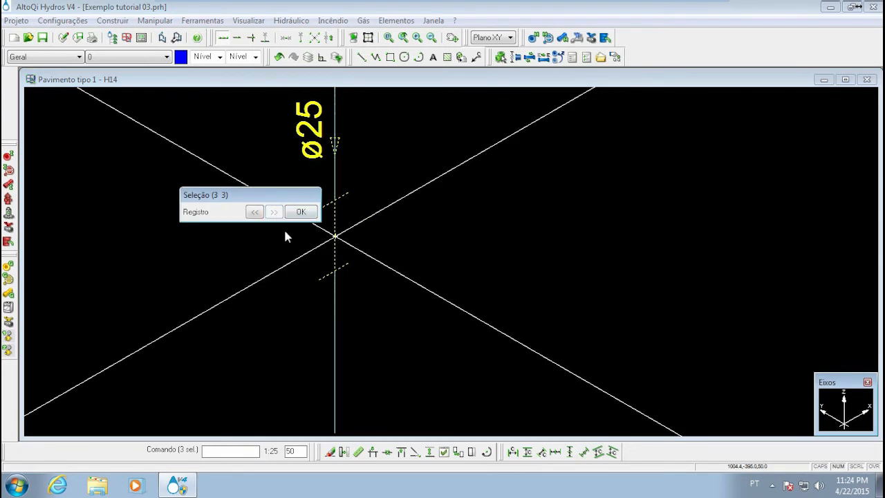
click(299, 212)
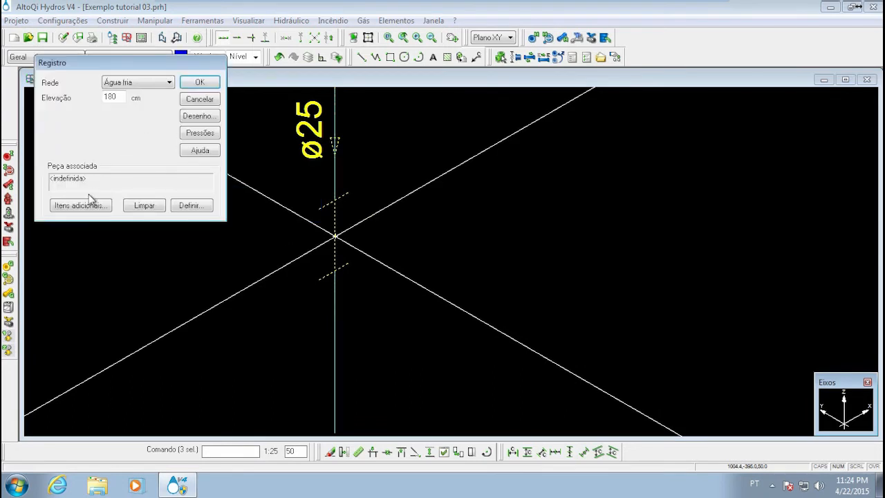
click(200, 83)
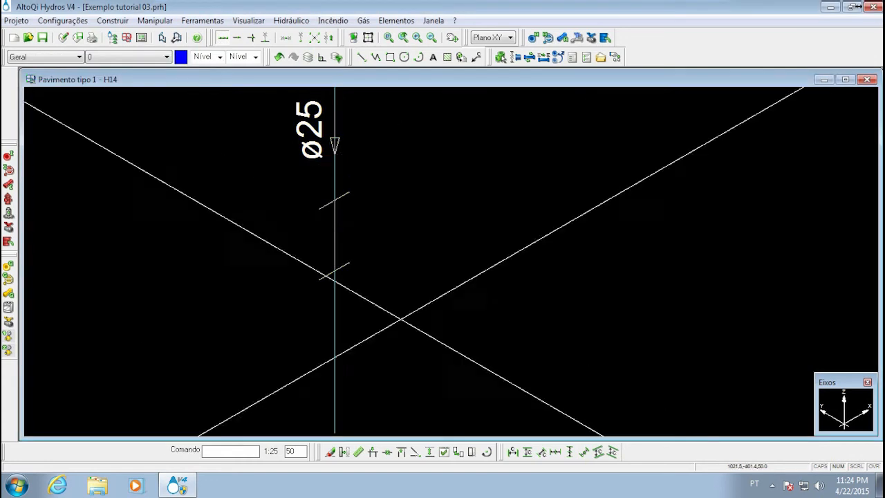
Compare the cleared register on the MLR branch with the RG 3/4" valve on the PIA branch, selecting the cleared one without opening its properties
mouse_move(390, 315)
middle_down()
mouse_move(364, 247)
mouse_move(370, 231)
mouse_move(361, 236)
middle_up()
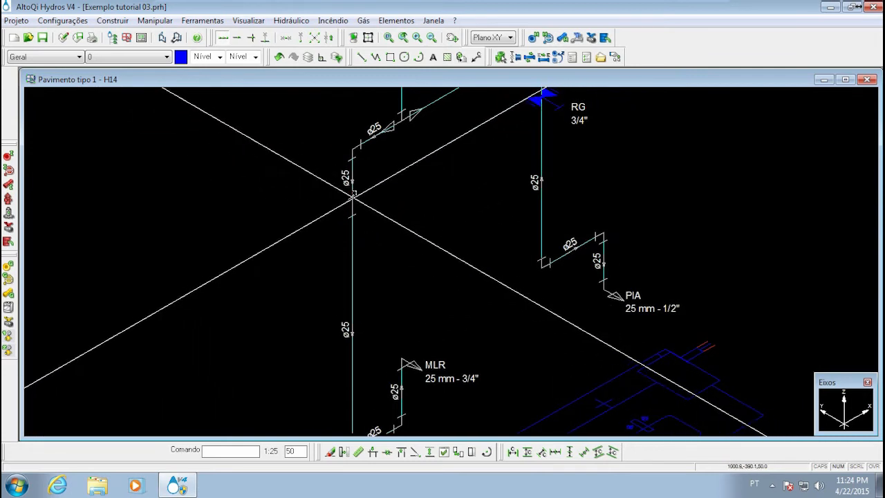
scroll(353, 221, up, 3)
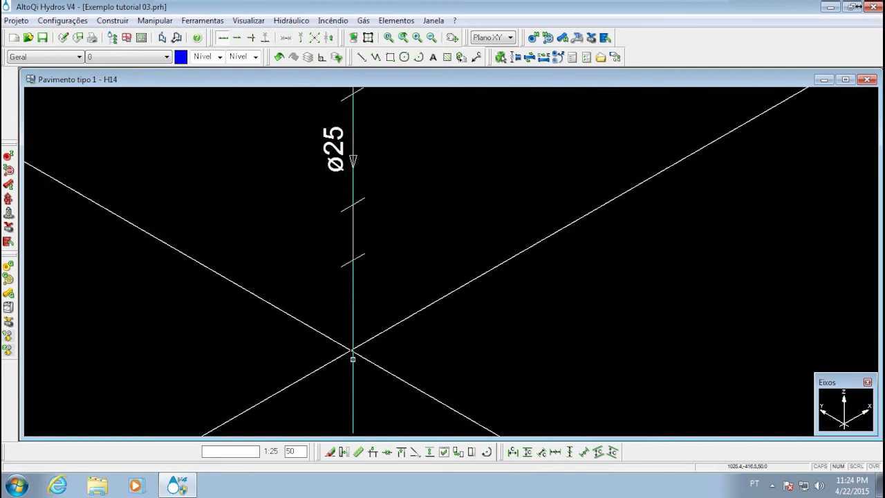
scroll(326, 184, down, 2)
mouse_move(483, 358)
middle_down()
mouse_move(442, 268)
mouse_move(414, 305)
middle_up()
scroll(439, 259, down, 2)
scroll(357, 285, up, 3)
mouse_move(657, 97)
middle_down()
mouse_move(552, 205)
mouse_move(565, 209)
middle_up()
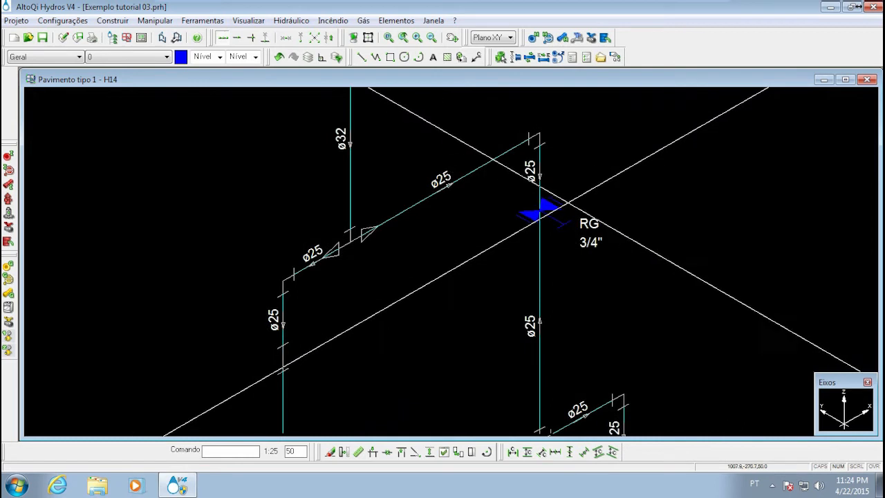
middle_drag(286, 352, 316, 287)
scroll(298, 316, up, 2)
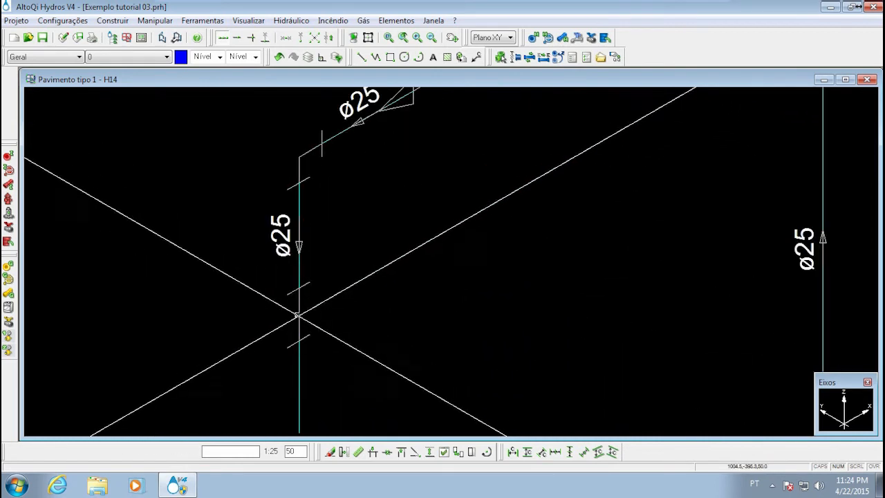
click(298, 315)
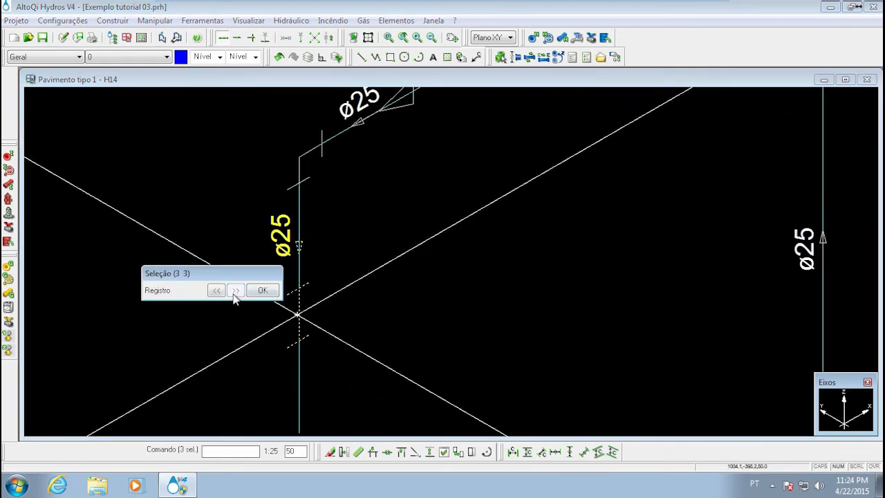
key(Escape)
key(Escape)
Examine the MLR branch from its outlet up to the cleared register, and the PIA branch beside it
middle_drag(322, 327, 341, 186)
scroll(341, 187, down, 3)
middle_drag(432, 360, 434, 316)
middle_drag(436, 255, 288, 299)
middle_drag(237, 260, 295, 260)
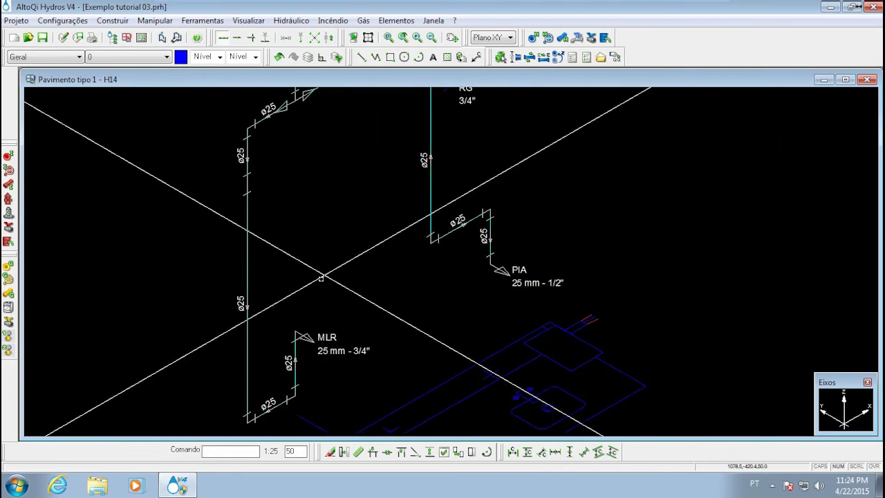
middle_drag(278, 282, 315, 285)
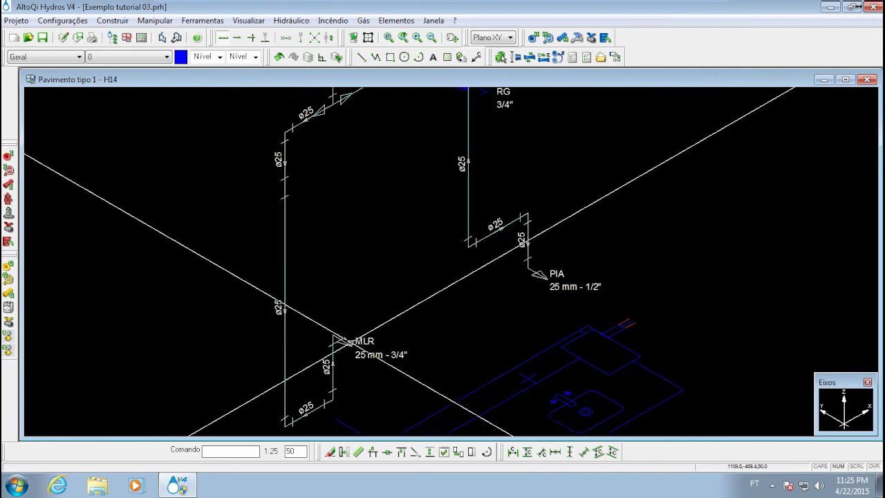
middle_drag(285, 236, 306, 286)
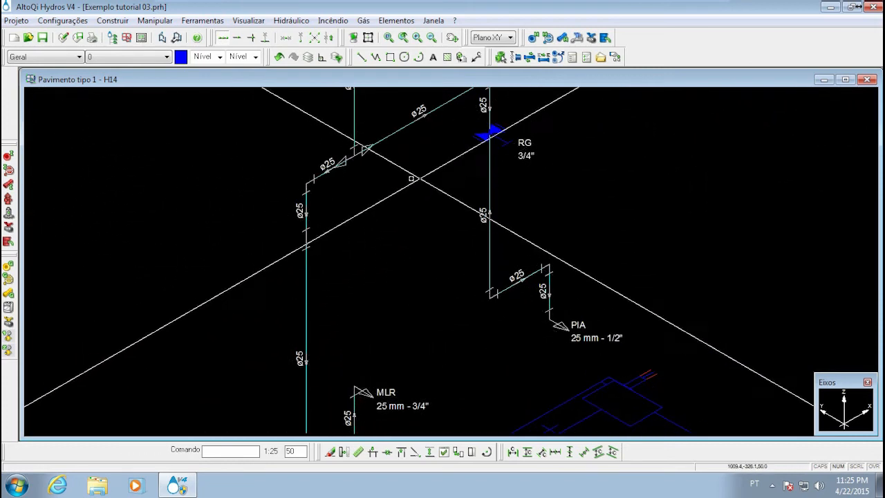
scroll(313, 237, up, 3)
scroll(313, 237, down, 4)
scroll(289, 253, down, 2)
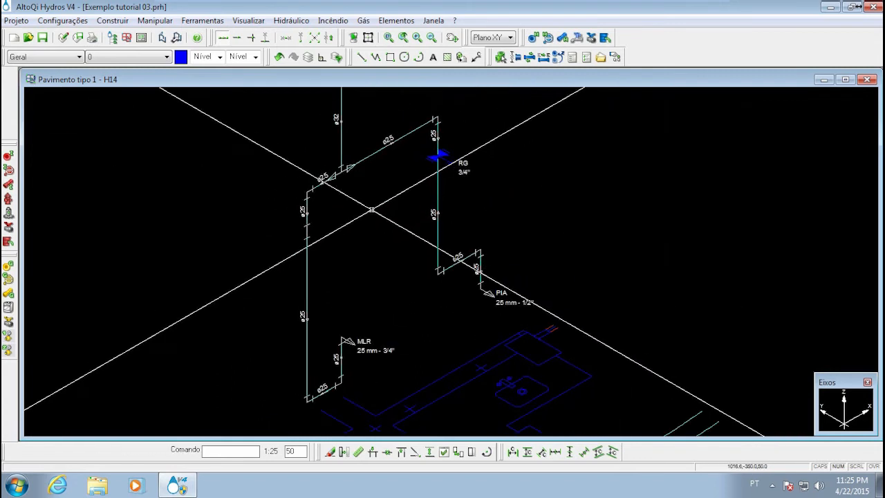
scroll(372, 210, up, 4)
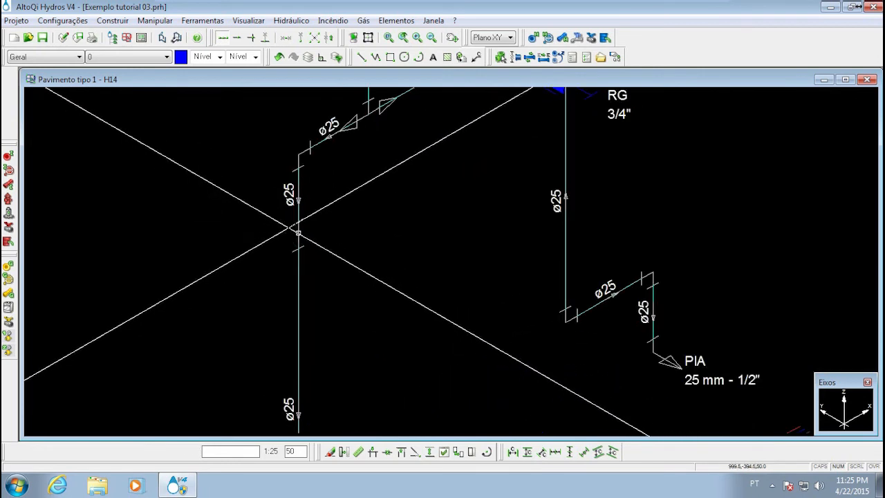
scroll(277, 228, up, 3)
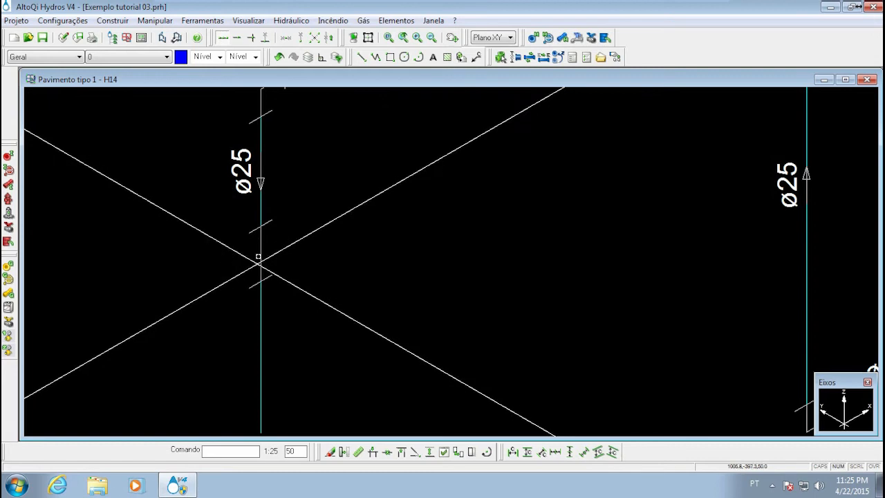
Go through the part definitions of detail H14 to the cleared register and review its candidate 3/4" parts without assigning one
click(400, 21)
mouse_move(474, 128)
click(546, 154)
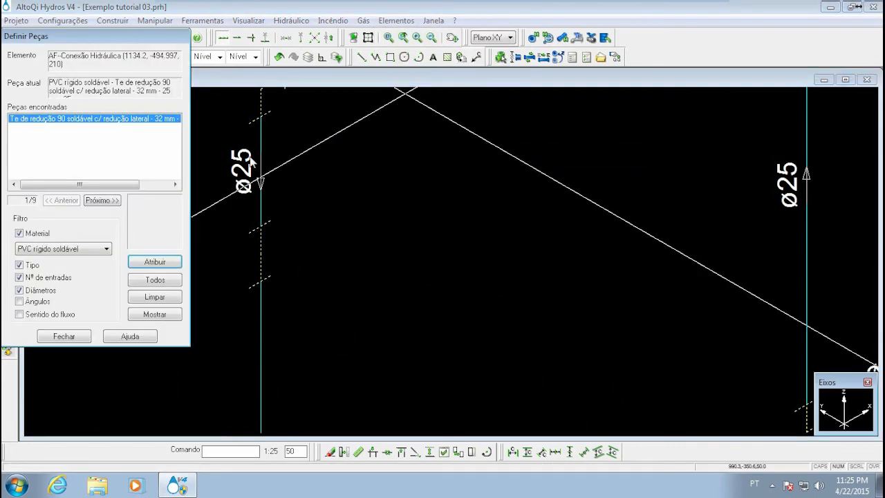
double_click(103, 201)
click(102, 200)
click(102, 200)
click(102, 201)
double_click(65, 201)
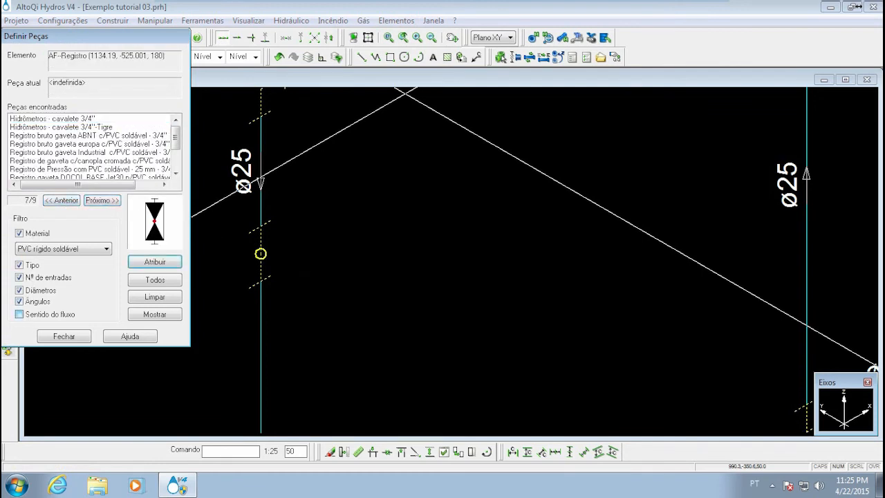
click(90, 161)
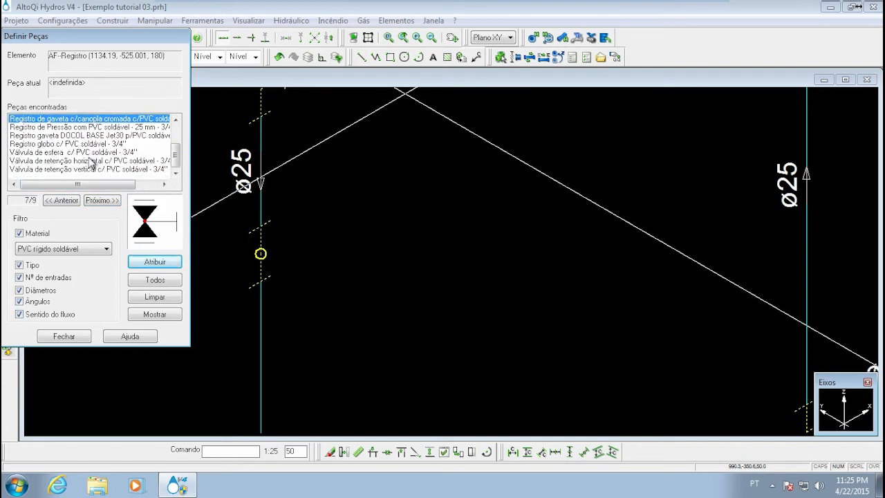
click(64, 337)
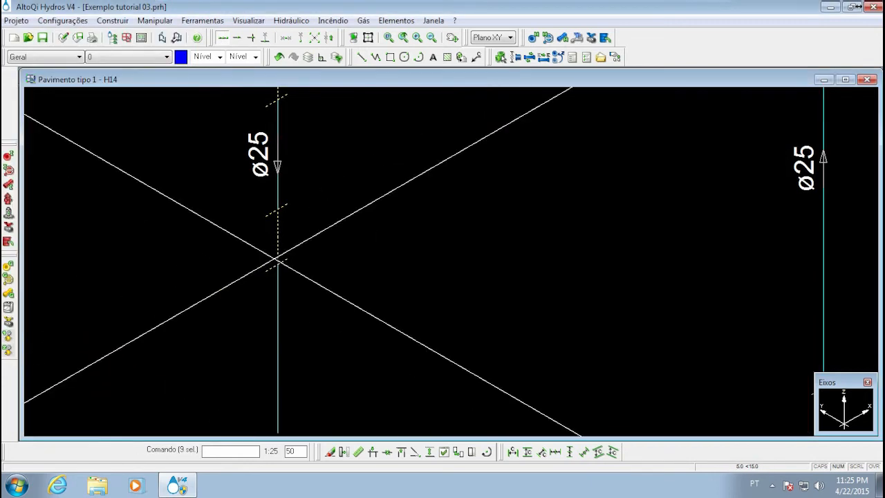
key(Escape)
middle_drag(344, 274, 350, 196)
scroll(344, 224, down, 3)
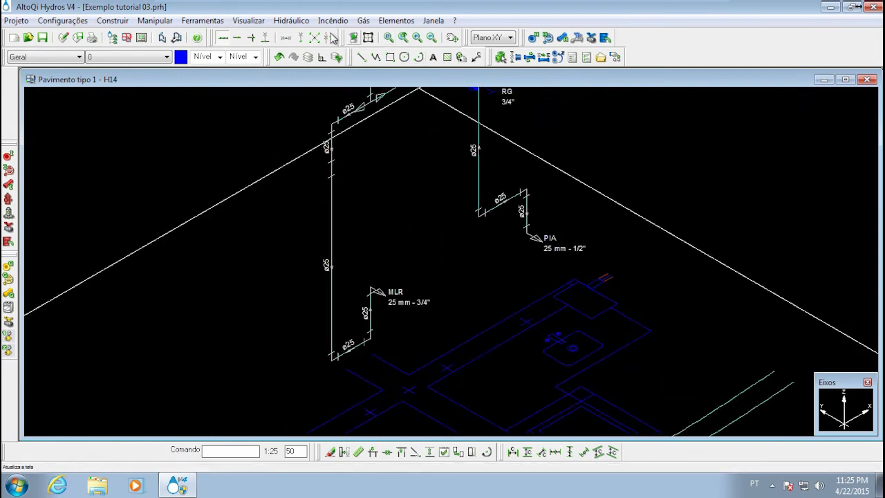
Draw a two-segment ø32 hydraulic pipe branching off the MLR branch's register, switching the current elevation to 180
click(564, 39)
click(220, 82)
scroll(331, 192, up, 5)
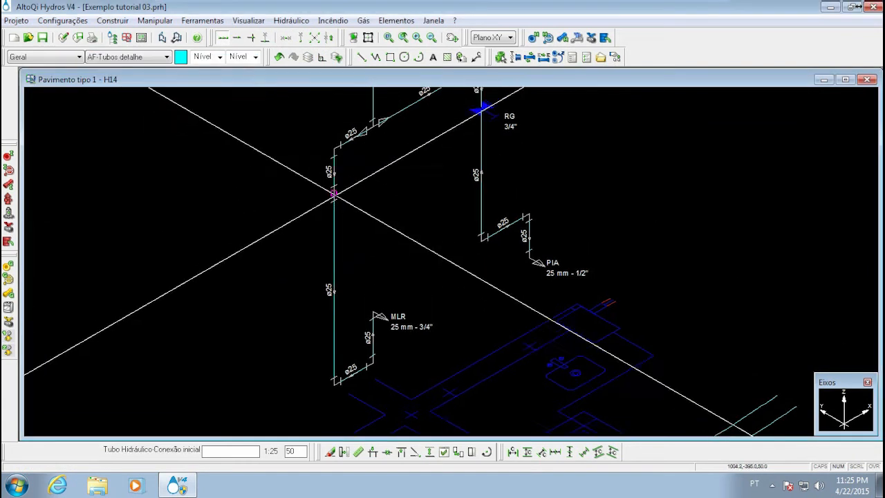
click(324, 185)
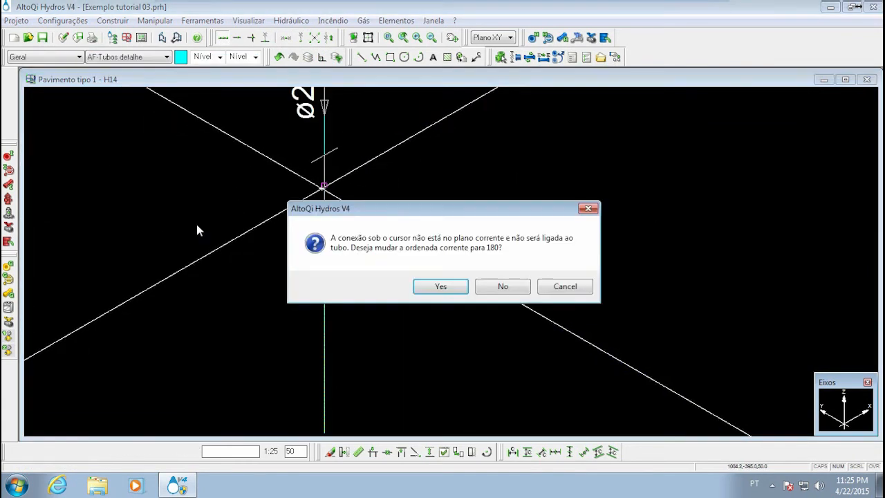
click(433, 286)
click(137, 263)
click(125, 166)
mouse_move(325, 260)
middle_down()
mouse_move(325, 271)
mouse_move(355, 288)
mouse_move(348, 237)
middle_up()
scroll(325, 267, down, 1)
scroll(330, 259, up, 2)
scroll(352, 245, down, 2)
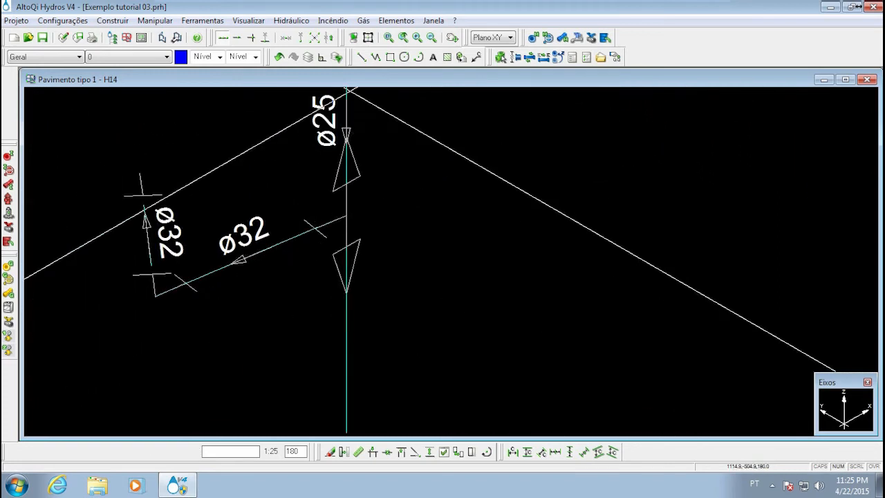
Open the part definitions for the elements of detail H14 and advance through them
click(390, 20)
mouse_move(461, 124)
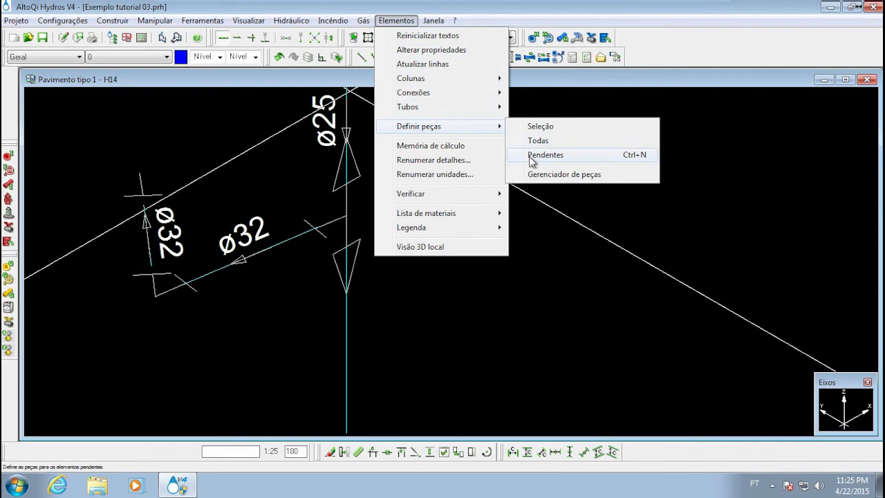
click(532, 209)
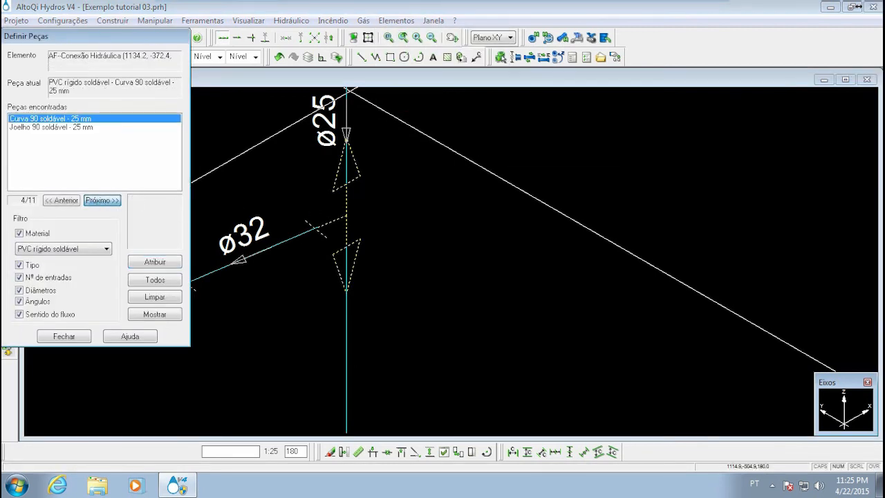
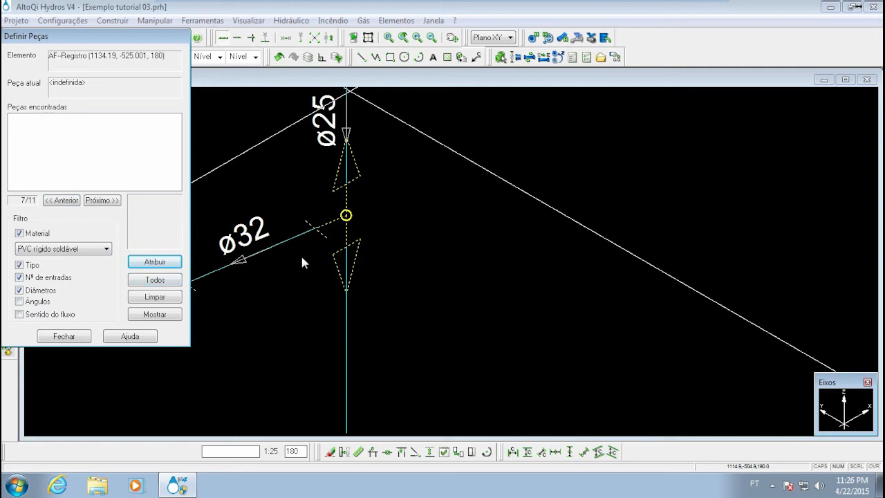
Turn off the number-of-inputs filter for the MLR branch's register and review the candidate hydrometers, gate valves and suction valves
click(40, 278)
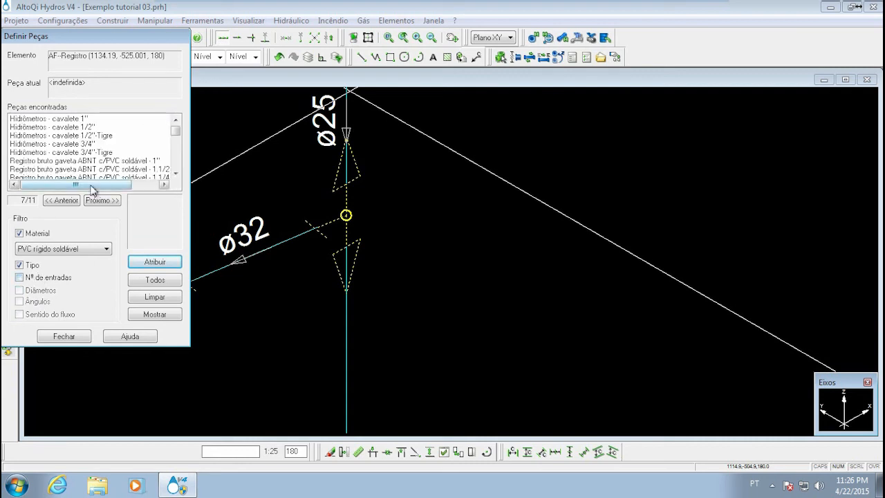
click(90, 135)
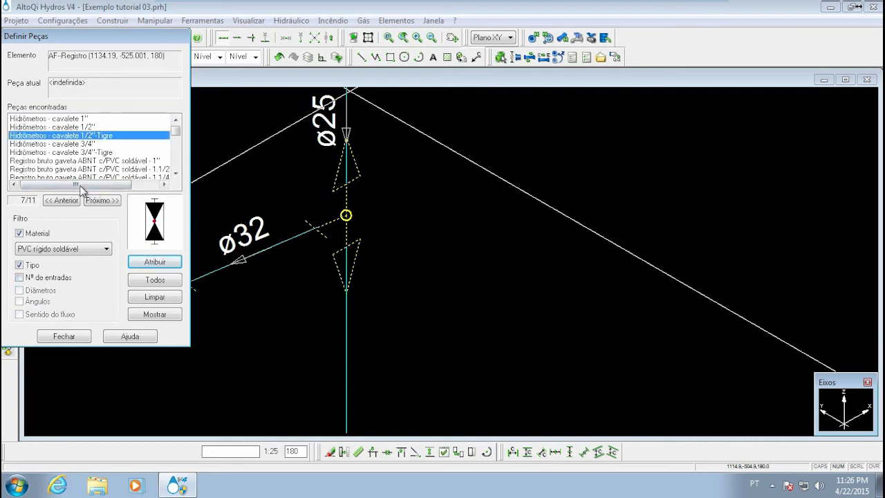
click(83, 153)
scroll(86, 144, down, 5)
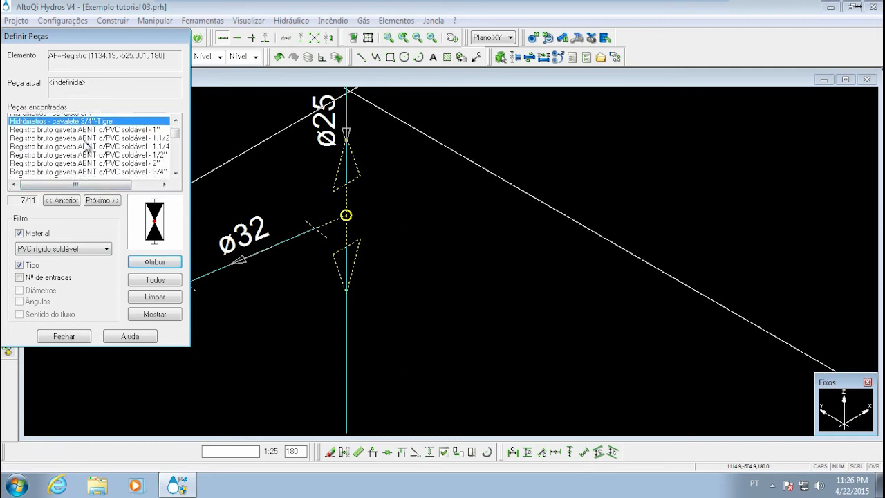
scroll(88, 142, down, 8)
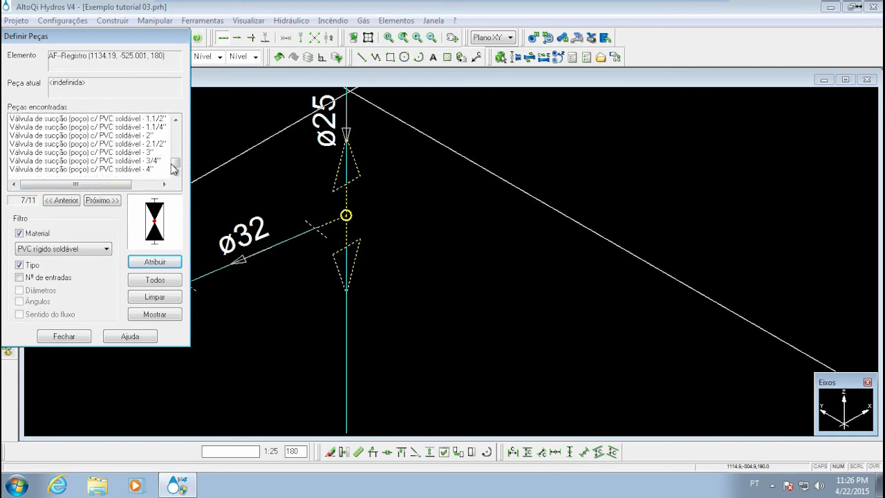
drag(173, 166, 178, 109)
click(109, 137)
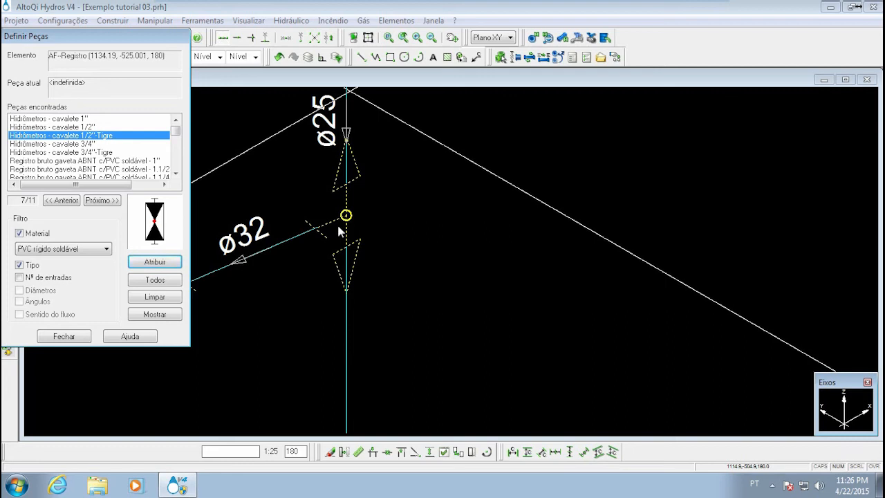
drag(174, 136, 177, 137)
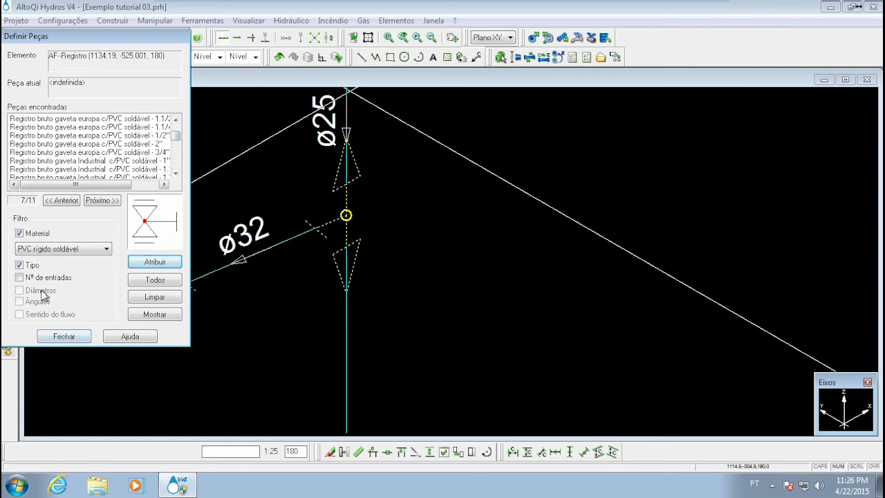
Also turn off the type filter, review the PVC rígido soldável parts and close the part definitions without assigning one
click(32, 266)
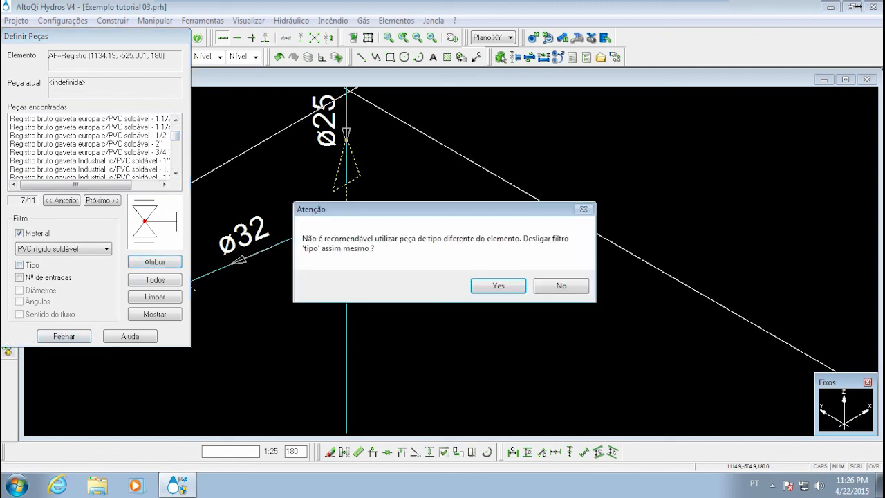
click(487, 287)
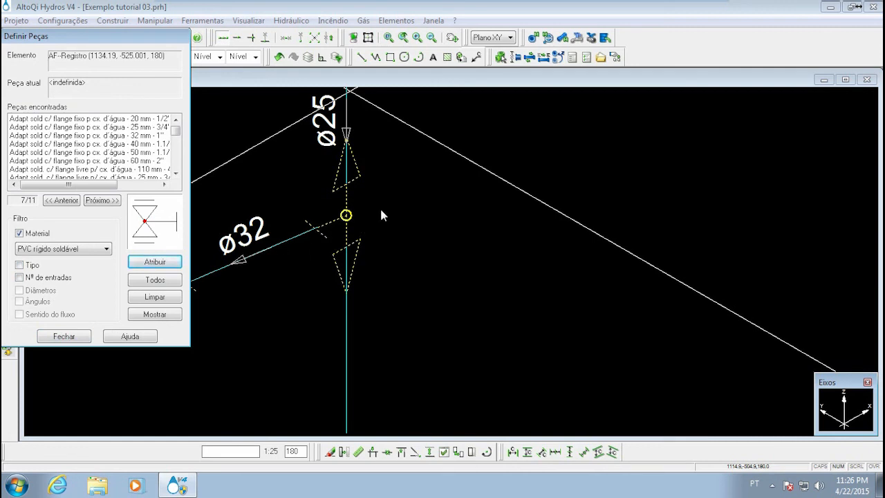
click(49, 138)
scroll(96, 168, down, 8)
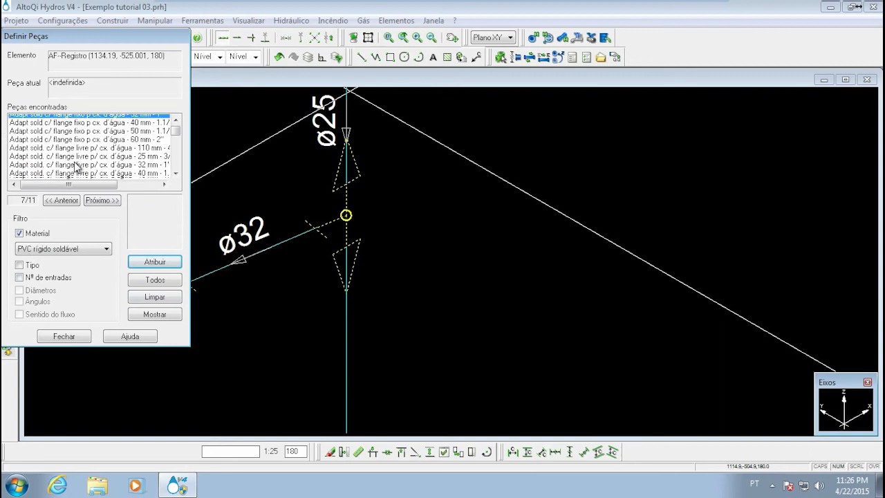
scroll(95, 168, down, 10)
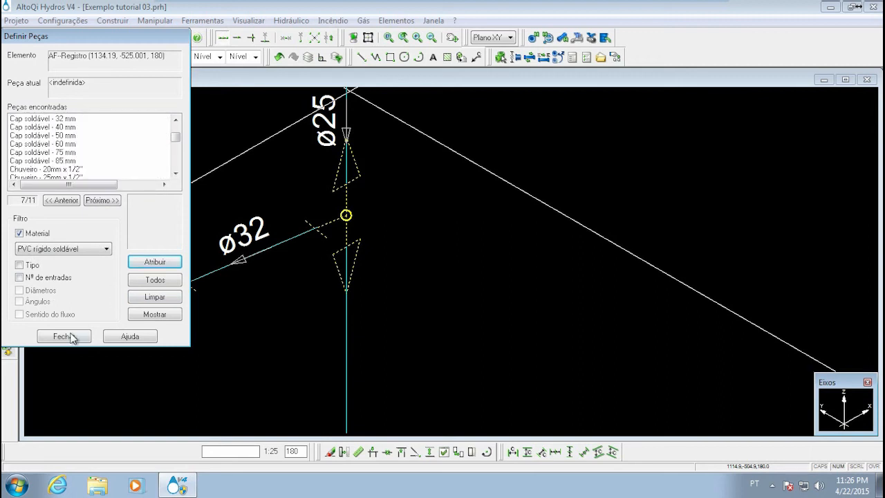
click(63, 336)
key(Escape)
Delete the MLR branch's register together with the pipes connected to it in detail H14
middle_drag(361, 239, 440, 395)
scroll(422, 366, down, 3)
middle_drag(427, 346, 397, 274)
click(395, 273)
click(250, 350)
mouse_move(371, 379)
middle_down()
mouse_move(359, 231)
mouse_move(341, 230)
mouse_move(332, 293)
middle_up()
key(Delete)
scroll(360, 231, down, 4)
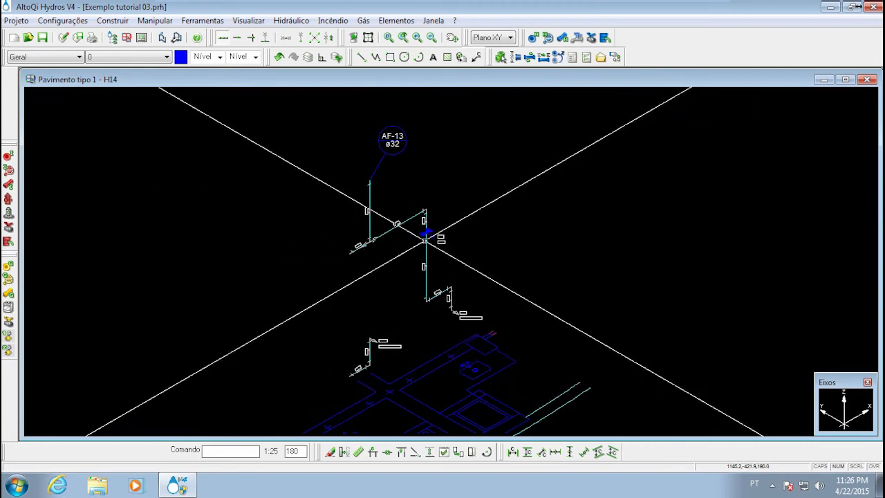
Review the remaining AF-13 and PIA branch piping in detail H14 and close the detail
scroll(412, 167, down, 2)
scroll(412, 170, up, 5)
scroll(387, 276, down, 5)
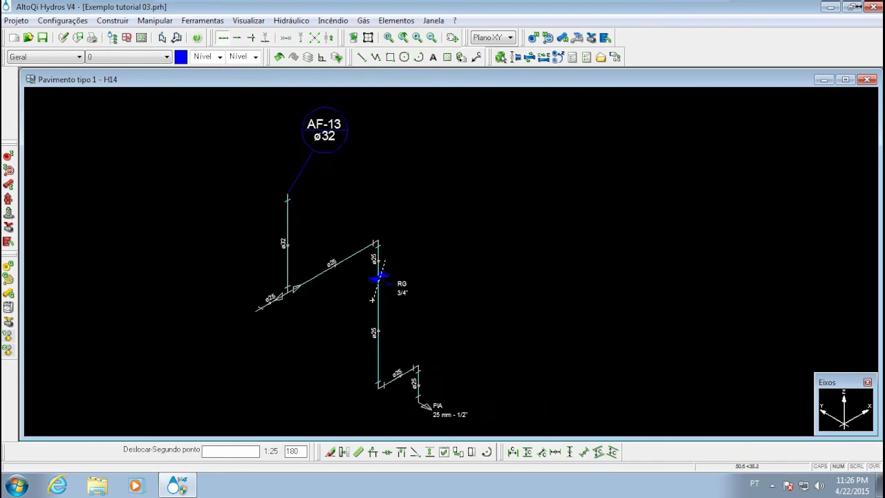
scroll(364, 238, up, 3)
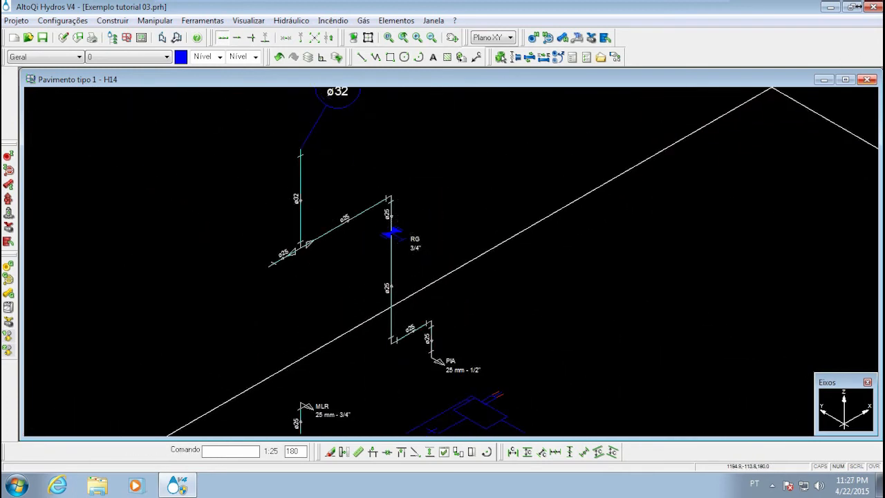
click(869, 80)
Examine the Pavimento tipo 1 plan across its water columns and detail frames, including the AF-13 area
scroll(415, 232, down, 3)
middle_drag(396, 238, 508, 245)
middle_drag(428, 216, 470, 218)
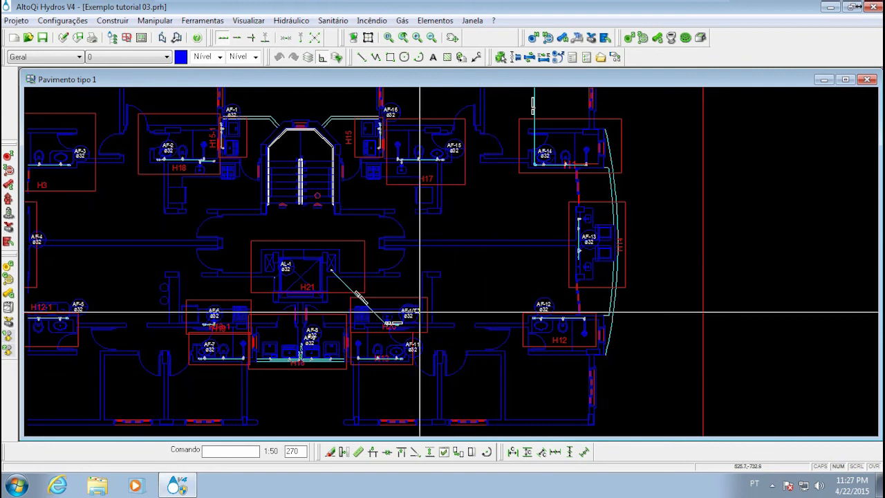
middle_drag(411, 270, 473, 286)
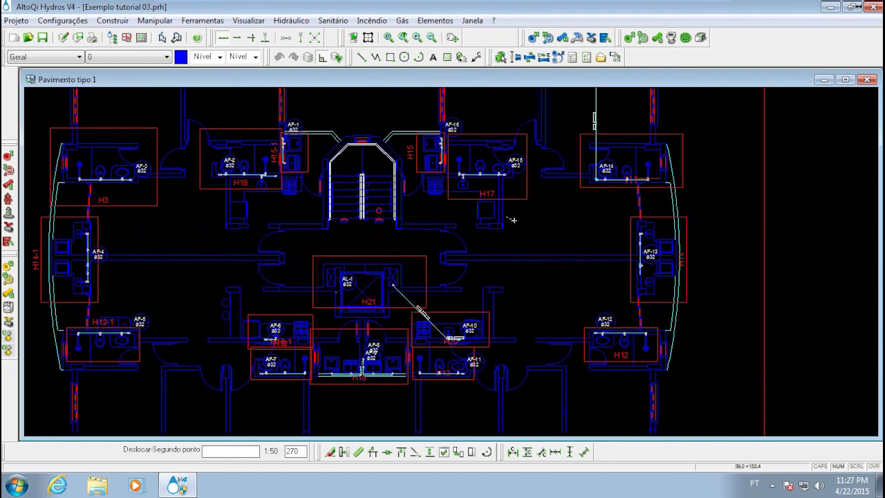
middle_drag(510, 221, 365, 216)
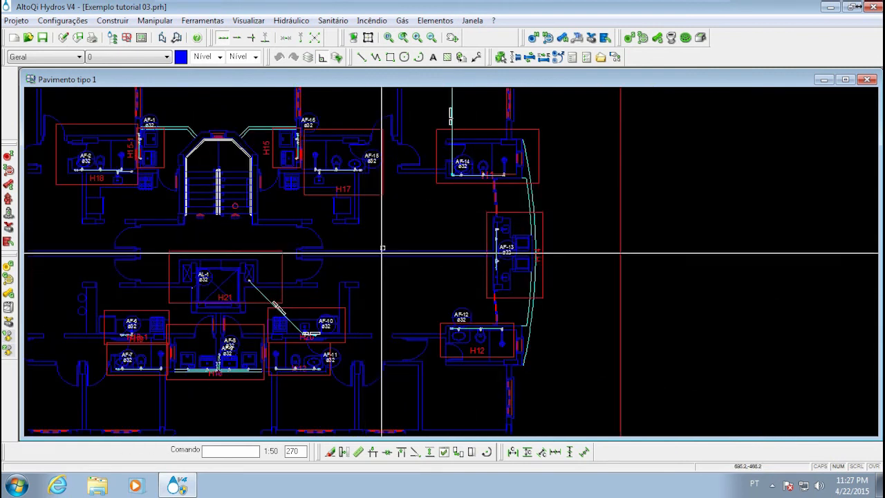
scroll(487, 236, up, 5)
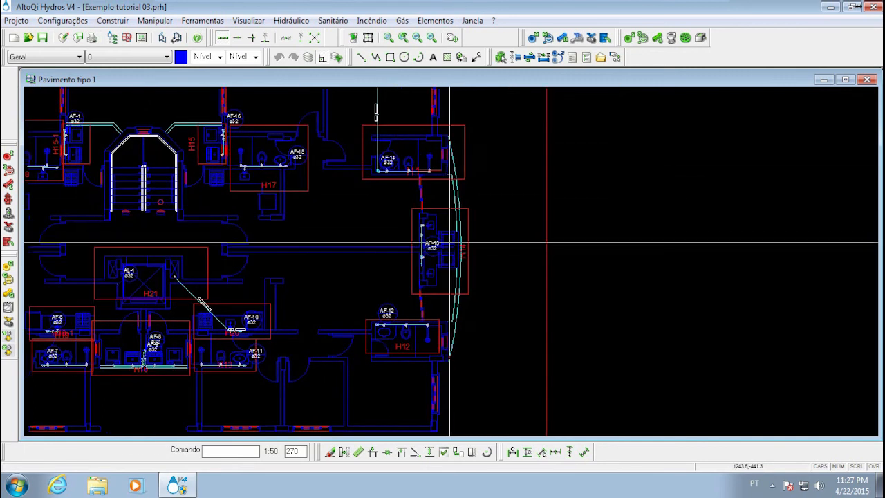
scroll(316, 229, down, 2)
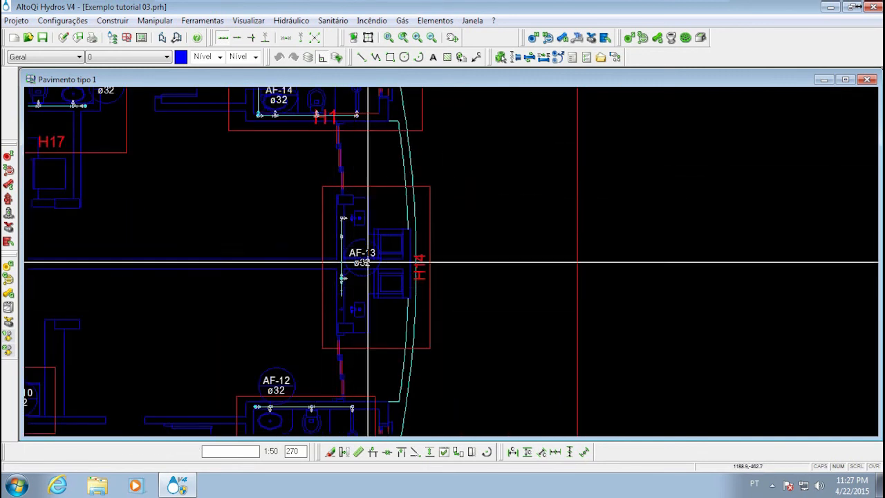
scroll(339, 247, down, 4)
middle_drag(353, 251, 515, 238)
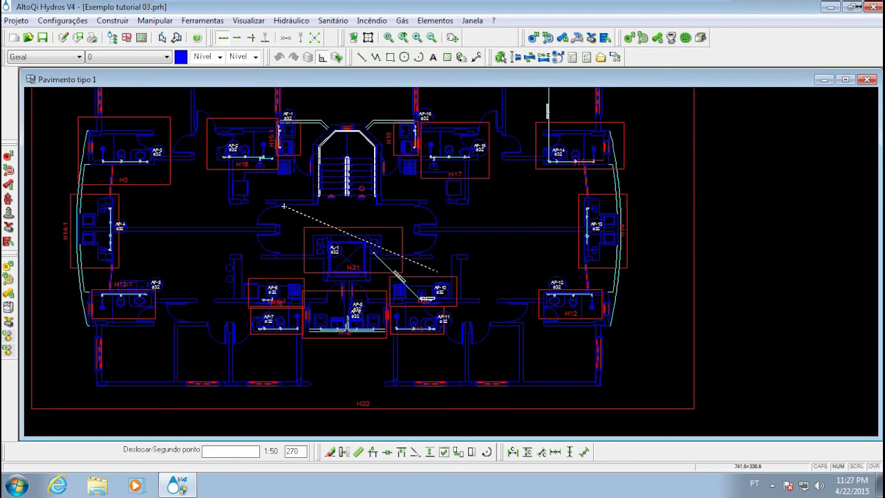
middle_drag(175, 239, 311, 256)
Delete the detail frames and water piping throughout the plan, keeping the outer frame H22 and those at AF-3, AF-4 and AF-5
scroll(343, 173, down, 3)
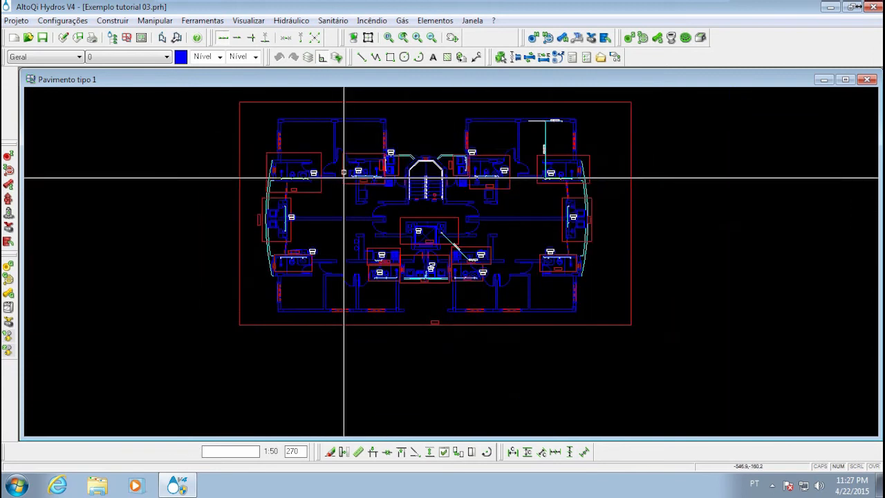
click(325, 134)
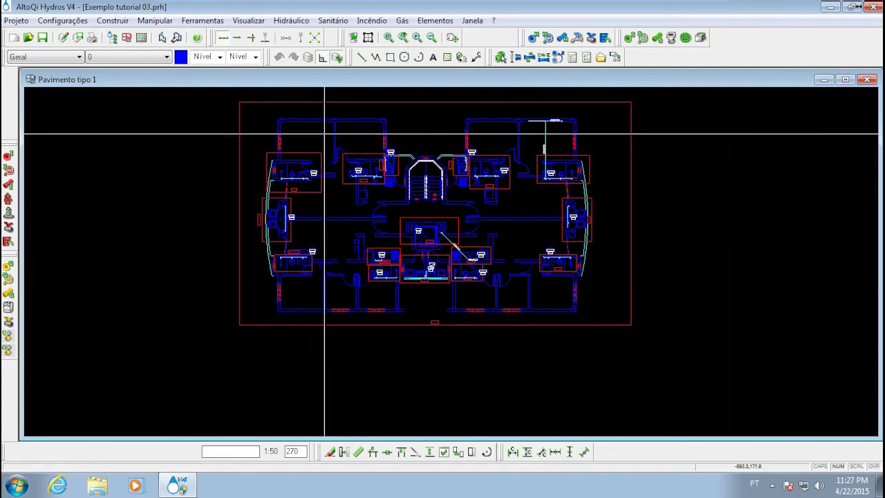
click(668, 343)
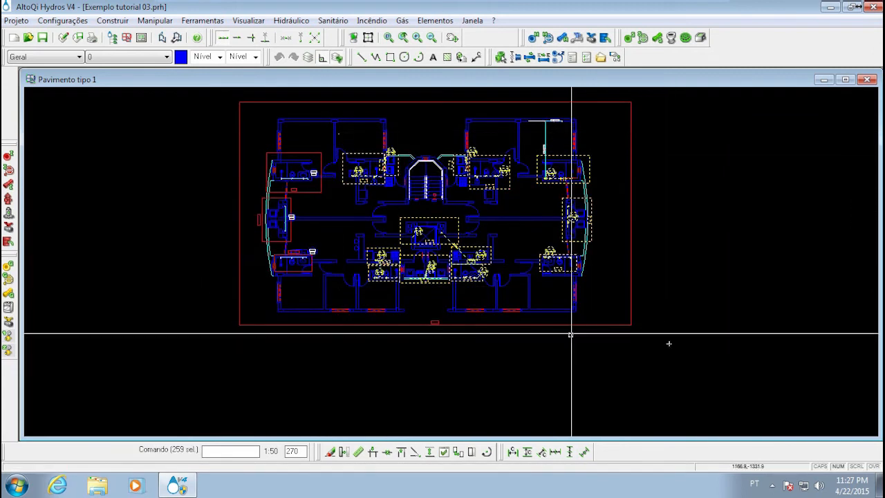
key(Escape)
click(237, 192)
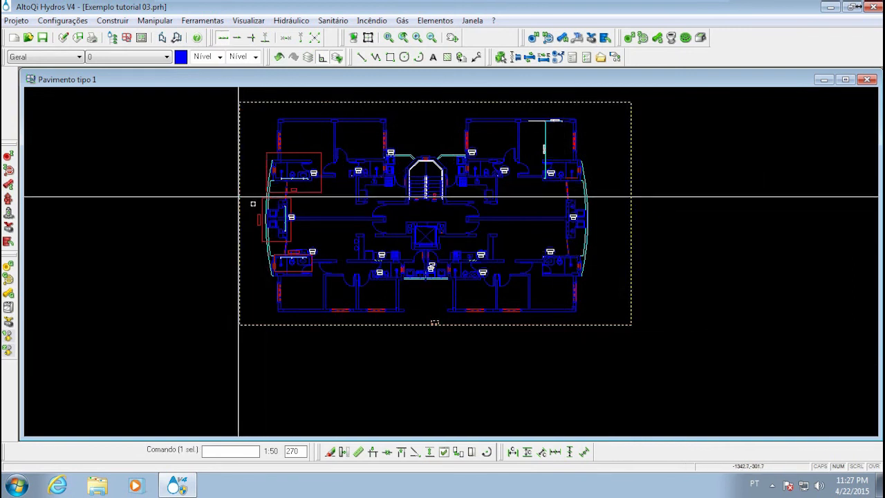
key(Escape)
Delete detail frames H14-1 and H12-1 together with the AF-4 and AF-5 branch piping
scroll(251, 209, up, 1)
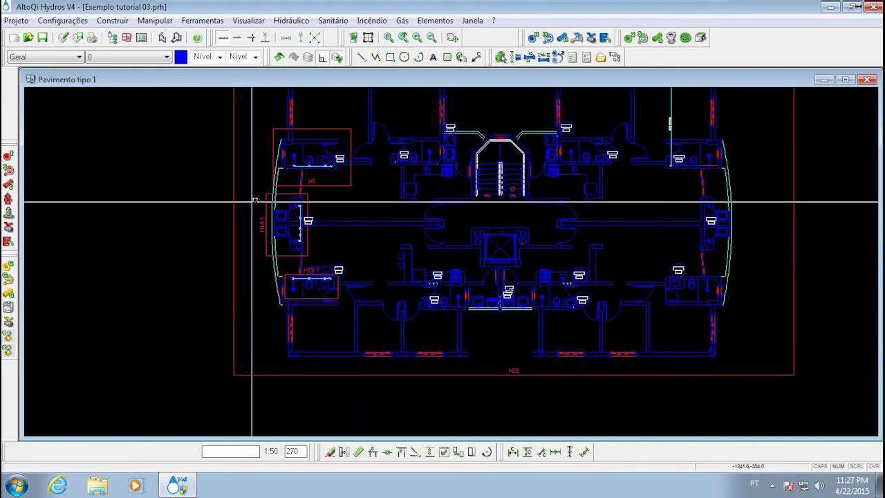
click(247, 186)
click(383, 356)
key(Delete)
Delete the long vertical pipe that runs up through the room from column AF-14
middle_drag(330, 189, 277, 267)
scroll(335, 247, up, 2)
scroll(338, 270, down, 2)
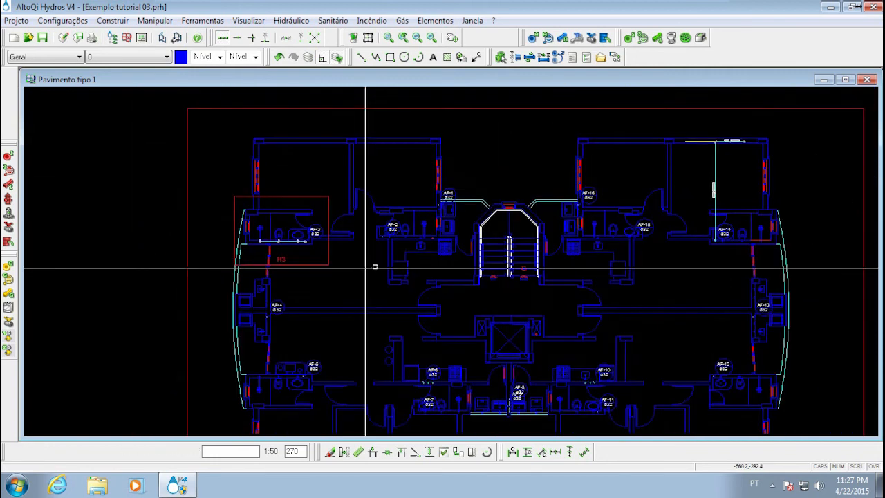
middle_drag(377, 257, 300, 264)
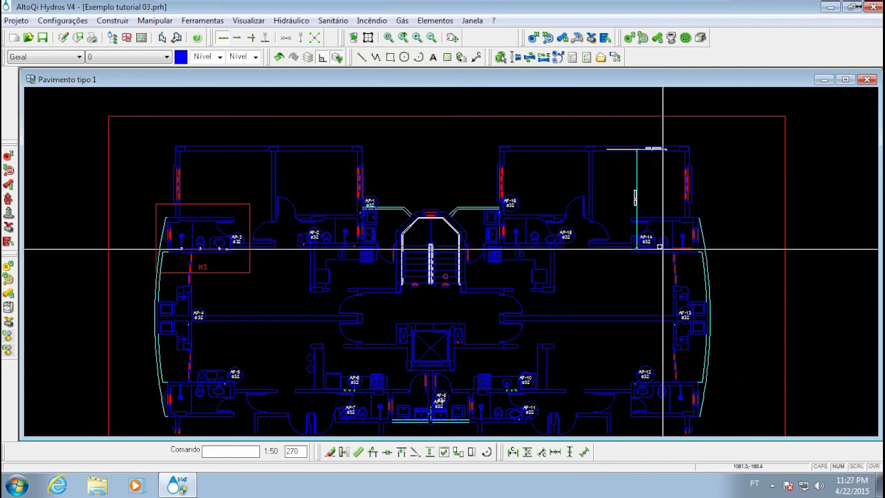
click(619, 138)
click(712, 279)
key(Delete)
middle_drag(361, 286, 366, 231)
click(123, 276)
click(734, 387)
key(Escape)
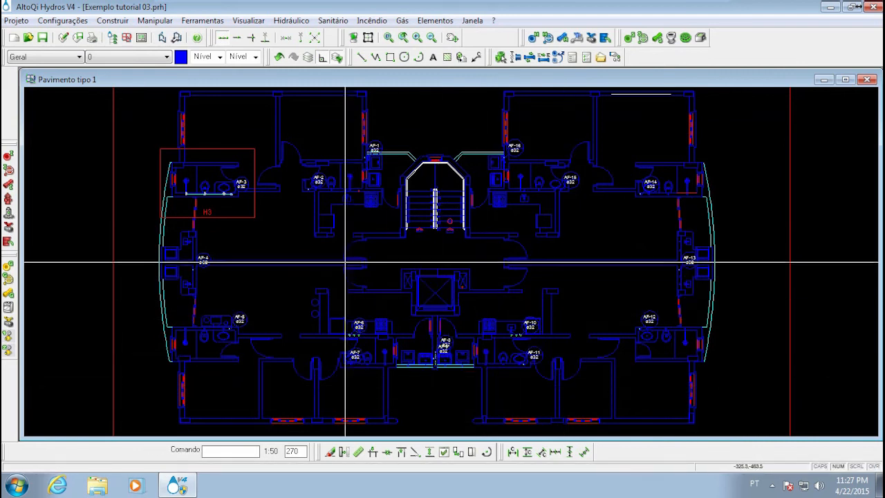
key(Escape)
Bring detail H3 into view and turn off the filter that excludes drawing elements from selection
middle_drag(353, 292, 409, 319)
scroll(298, 193, up, 4)
middle_drag(285, 205, 531, 260)
scroll(532, 254, down, 3)
middle_drag(650, 310, 534, 249)
scroll(543, 196, down, 3)
middle_drag(573, 228, 521, 220)
scroll(415, 200, up, 4)
middle_drag(401, 200, 419, 211)
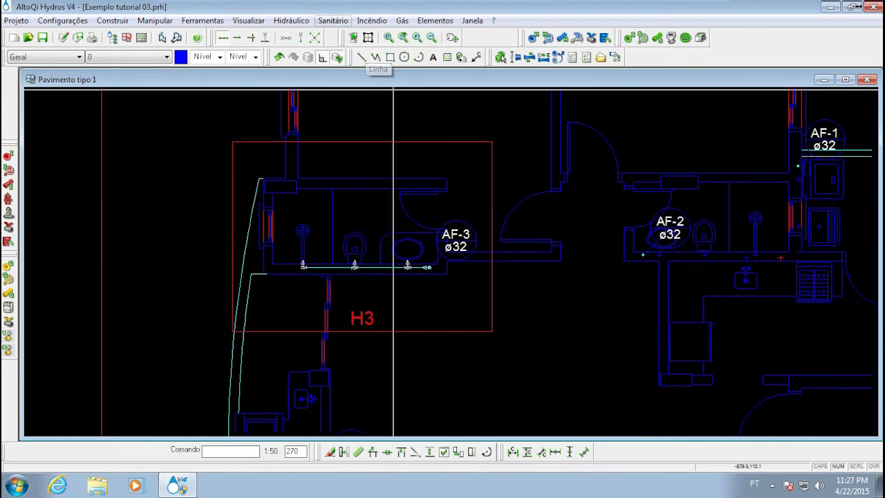
click(339, 60)
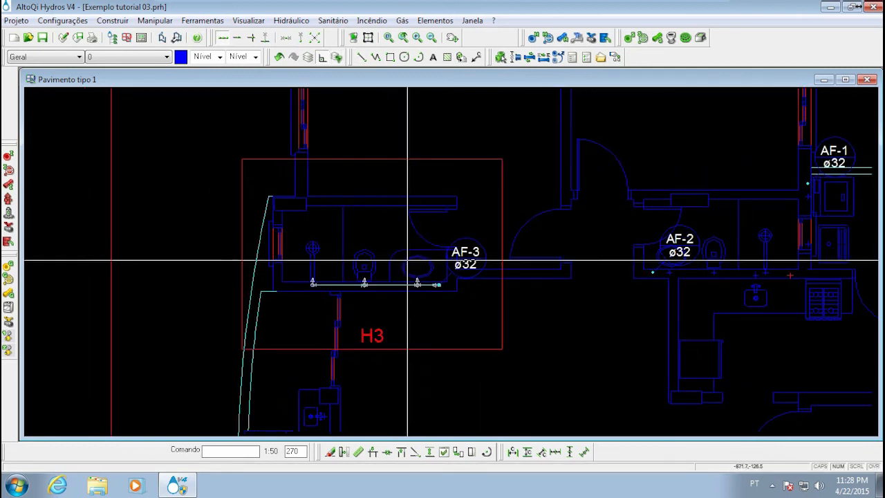
Try area-selecting the AF-3 branch along with the nearby wall lines, deselect some of the elements and clear the selection
scroll(350, 267, up, 2)
middle_drag(349, 267, 320, 283)
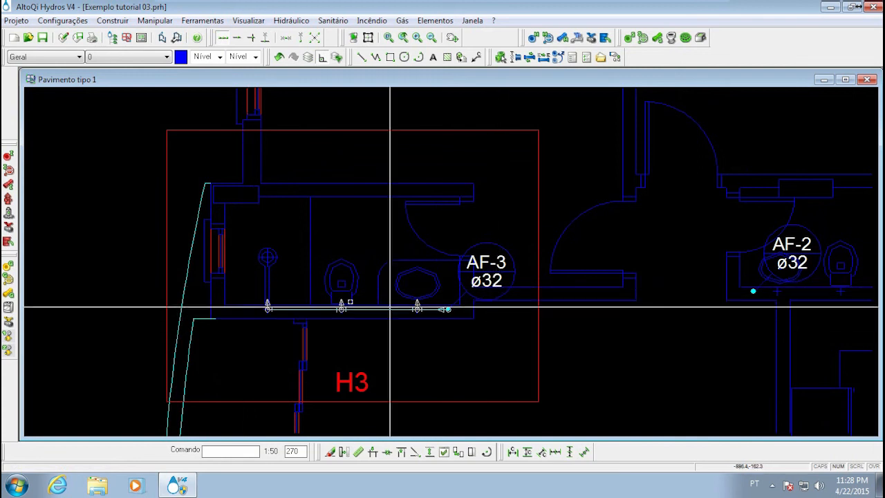
click(484, 346)
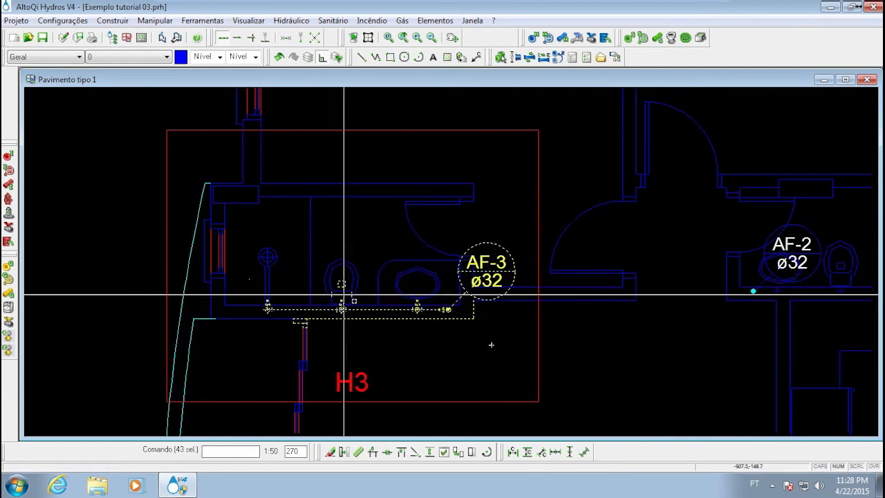
scroll(316, 320, up, 3)
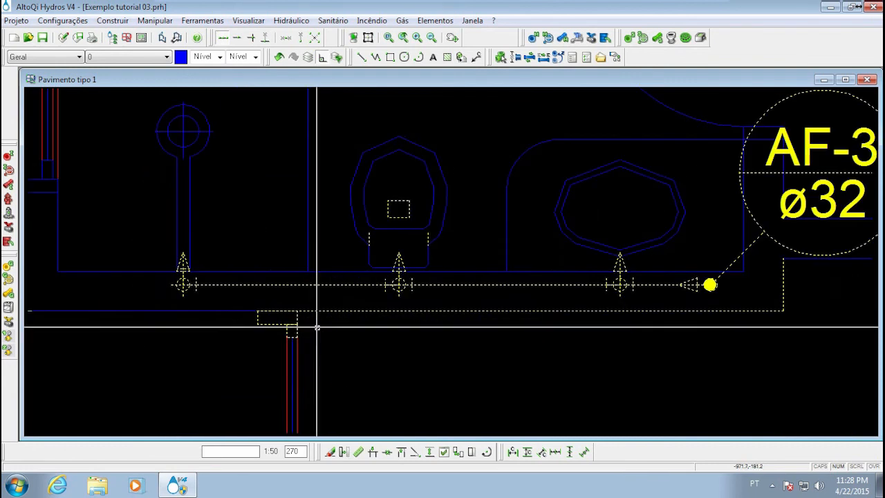
click(223, 260)
click(236, 332)
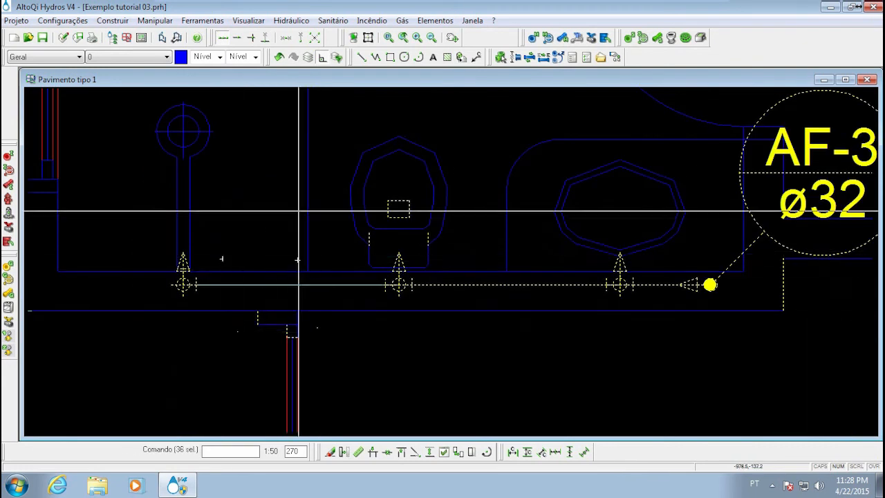
key(Escape)
Turn the drawing filter on so that the architectural lines around detail H3 are excluded from selection
middle_drag(301, 209, 281, 233)
scroll(295, 199, down, 4)
middle_drag(296, 199, 306, 240)
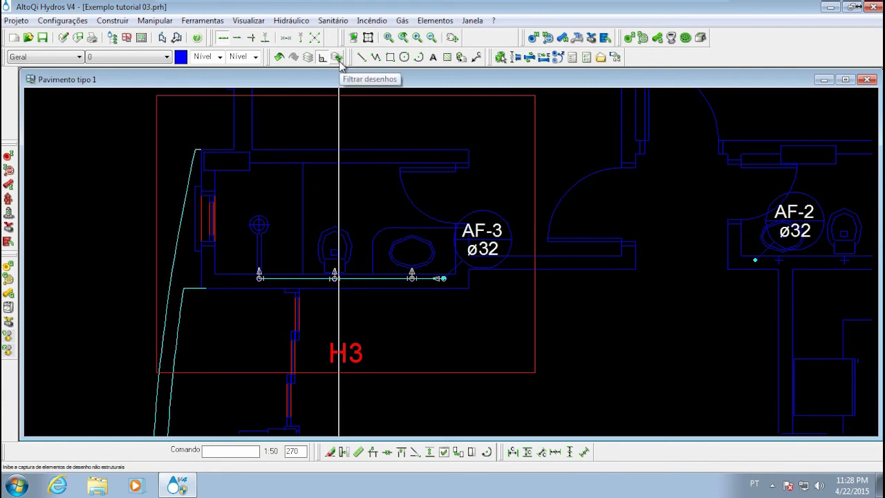
click(338, 59)
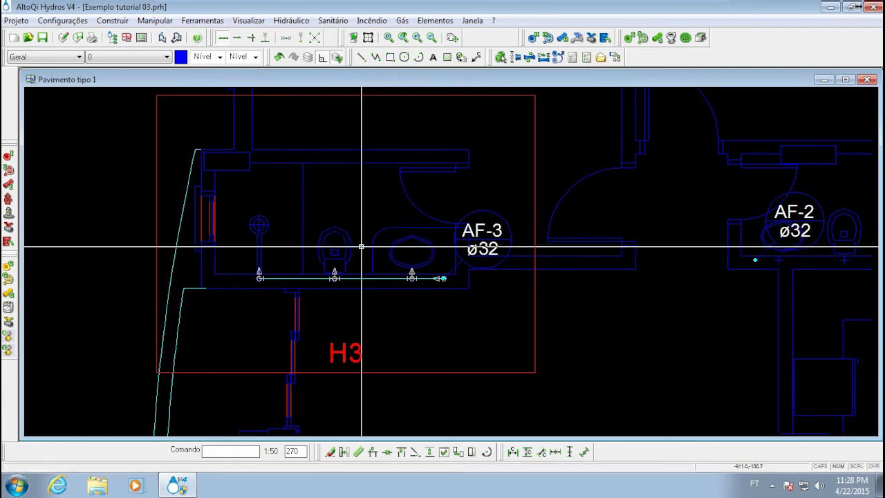
click(198, 97)
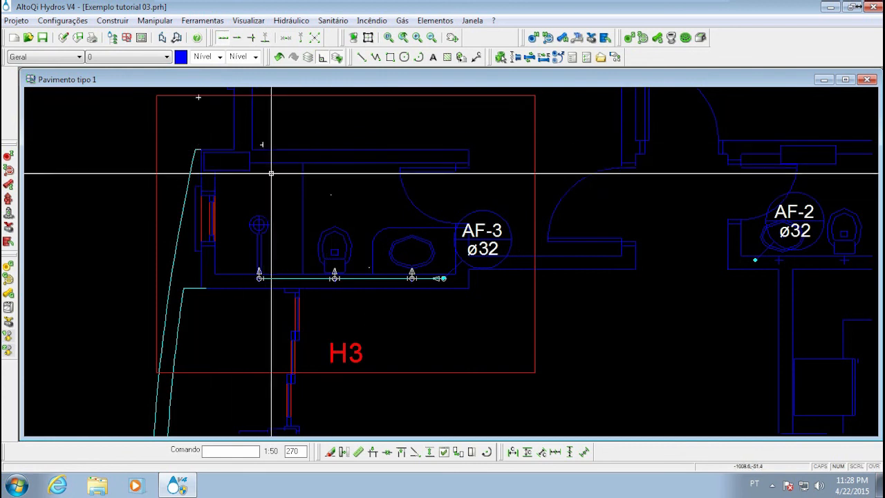
click(176, 131)
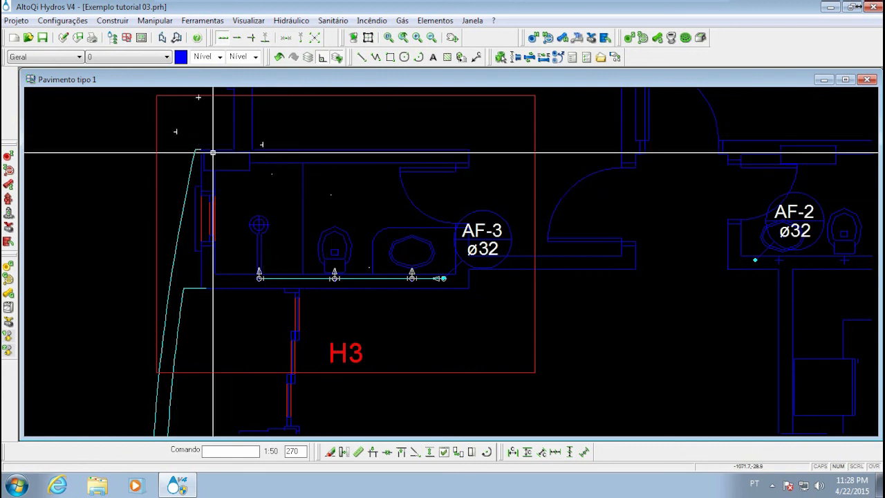
click(218, 261)
click(93, 196)
key(Escape)
middle_drag(371, 343, 309, 345)
scroll(320, 322, down, 3)
click(513, 363)
click(397, 166)
key(Escape)
Area-select the complete AF-3 branch with its column label in detail H3, leaving the architecture out
click(459, 171)
click(209, 103)
middle_drag(268, 291, 281, 251)
scroll(281, 251, up, 3)
click(242, 227)
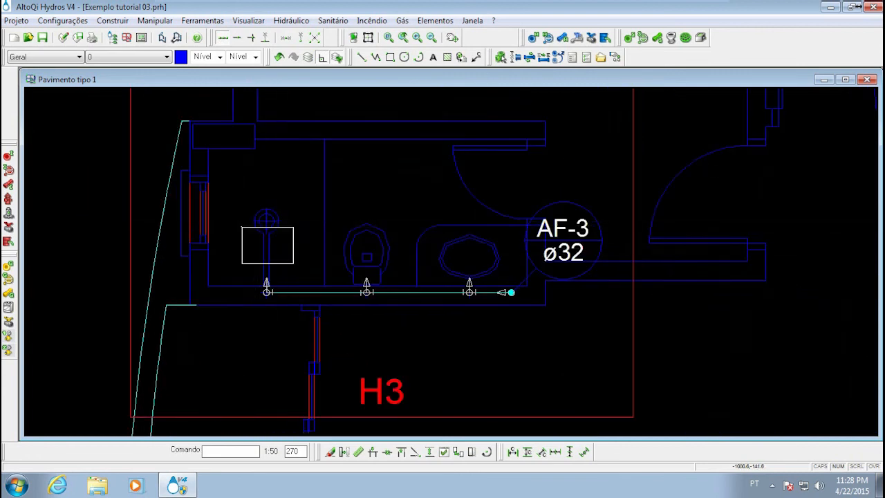
click(506, 319)
click(523, 318)
mouse_move(534, 316)
middle_down()
mouse_move(314, 268)
mouse_move(326, 263)
middle_up()
scroll(393, 279, down, 3)
scroll(291, 259, up, 2)
scroll(289, 257, up, 1)
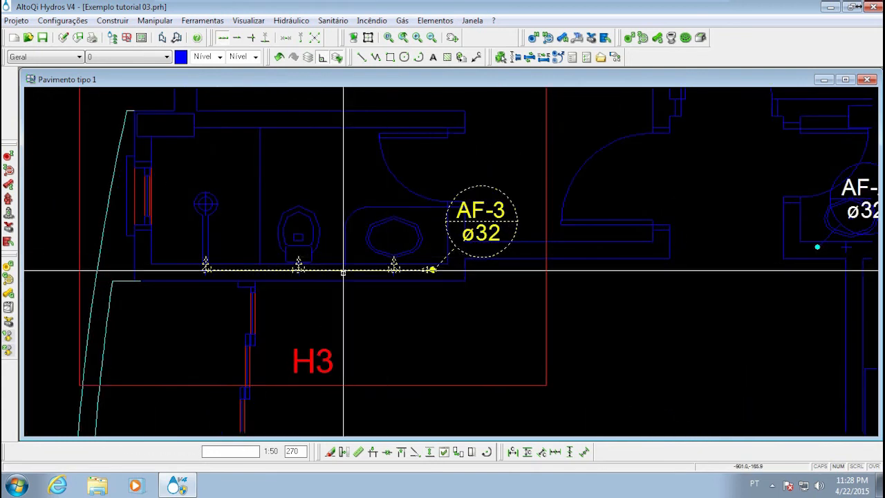
scroll(343, 270, up, 1)
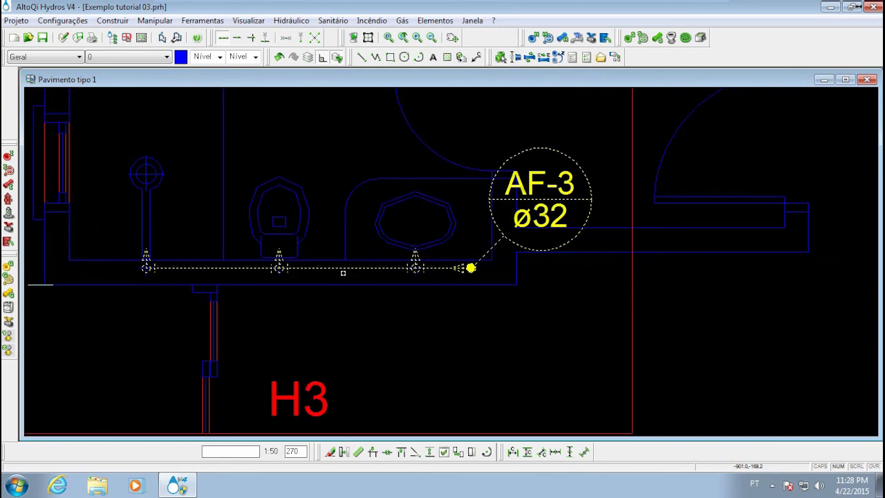
Try to move the selected AF-3 branch, using the washbasin connection node as the reference point
right_click(305, 268)
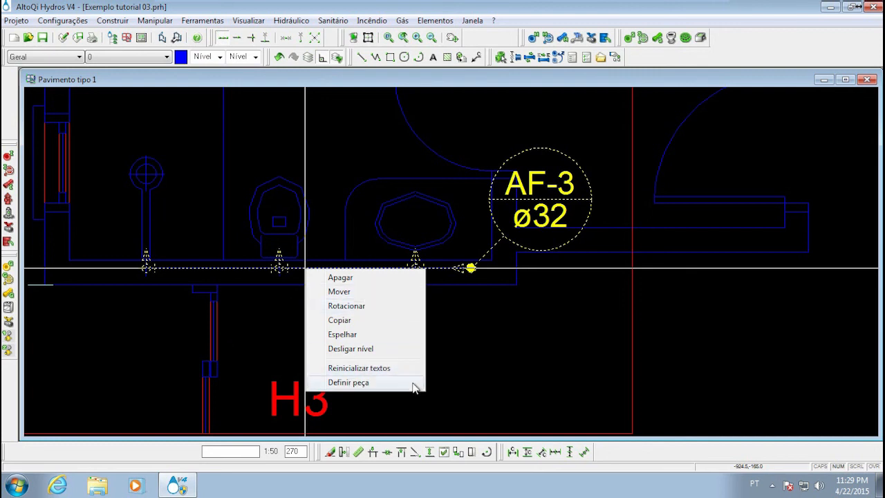
click(384, 292)
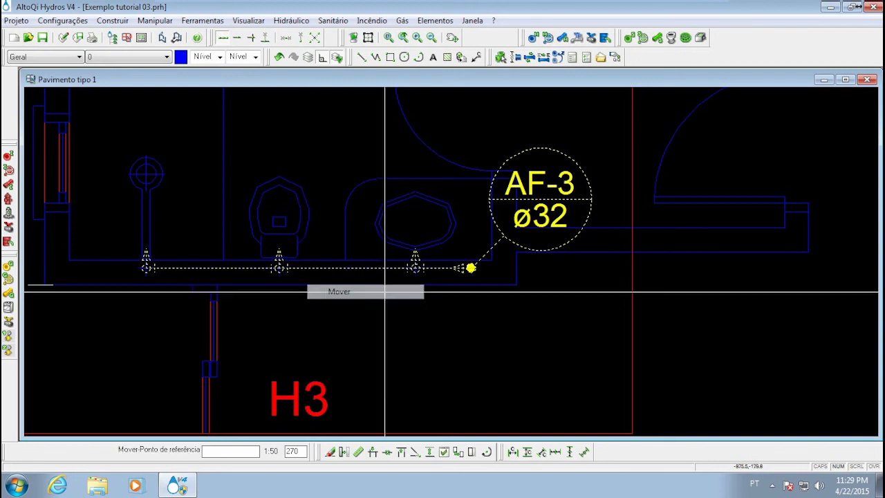
click(417, 268)
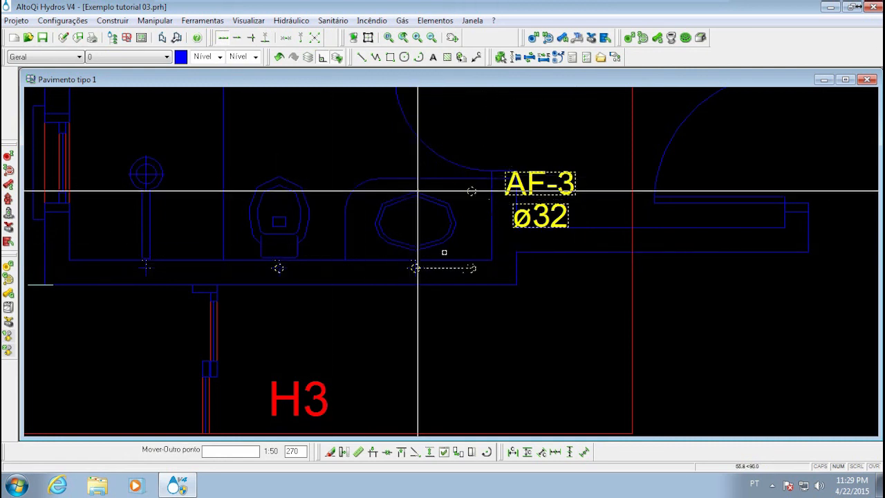
key(Escape)
Reselect the AF-3 branch and try to rotate it about the washbasin connection node
click(517, 332)
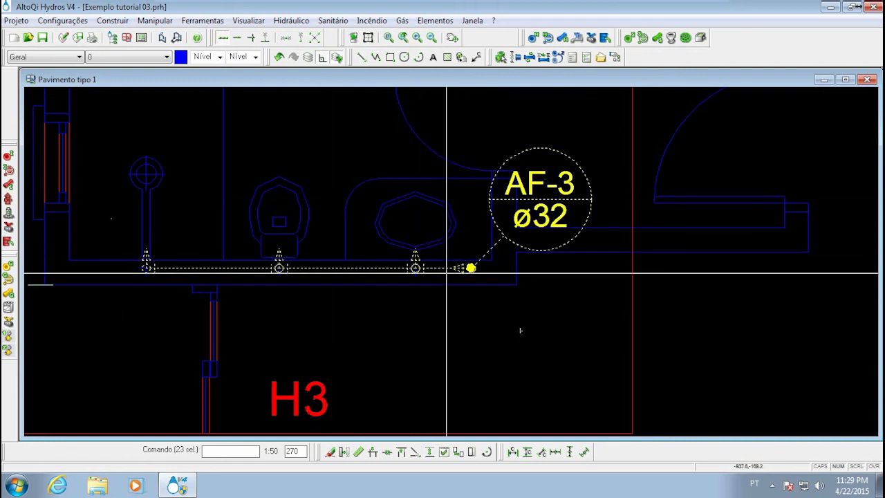
right_click(437, 267)
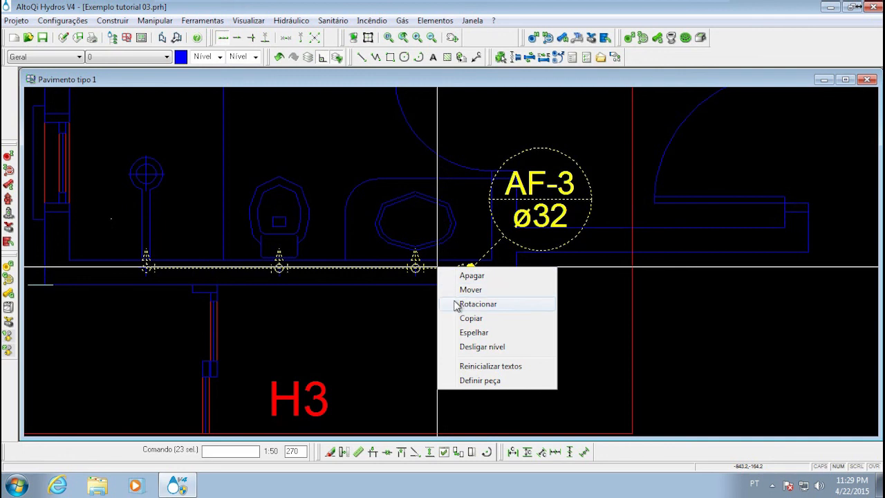
click(457, 304)
click(415, 268)
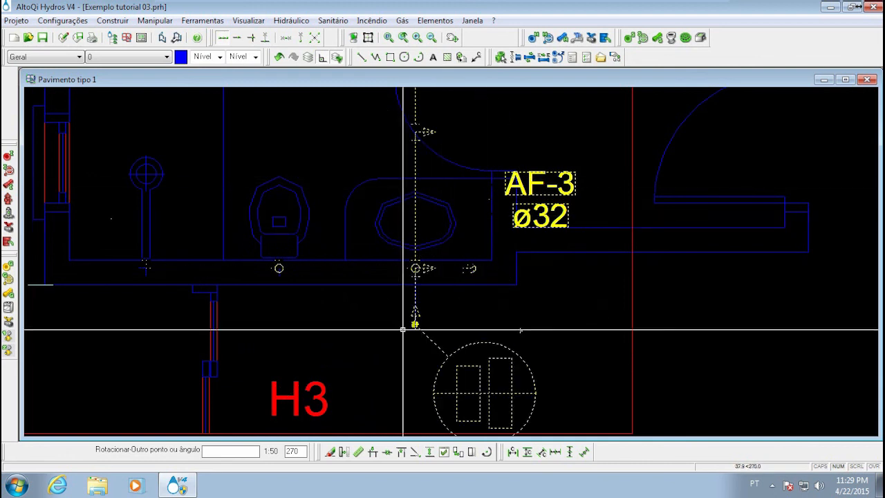
key(Escape)
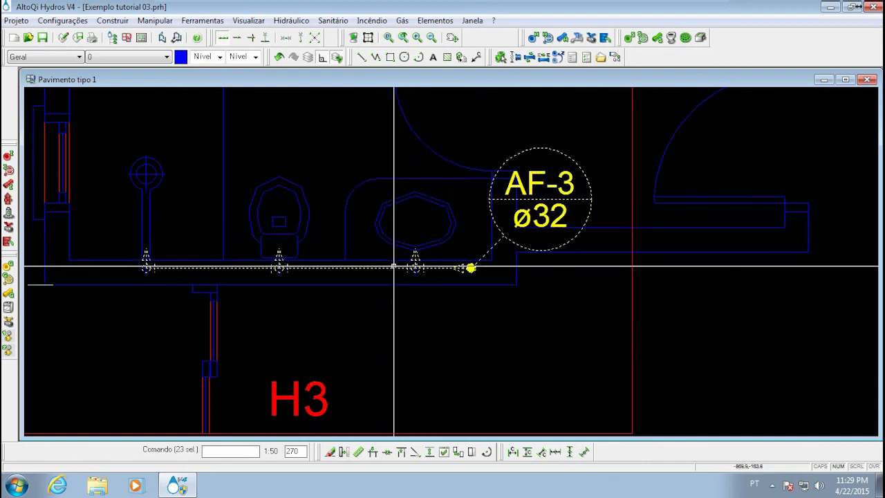
Copy the selected AF-3 branch from the washbasin node to a point below the bathroom wall, inside detail H3
right_click(393, 267)
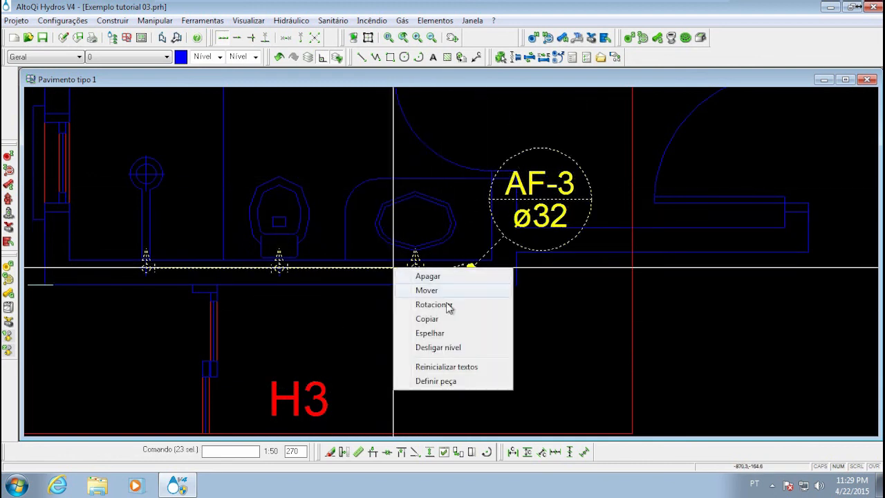
click(482, 320)
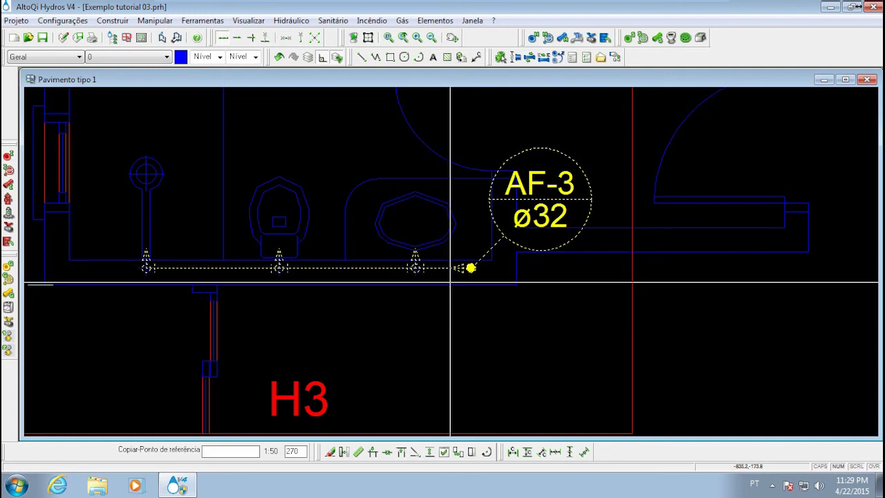
click(415, 267)
click(486, 338)
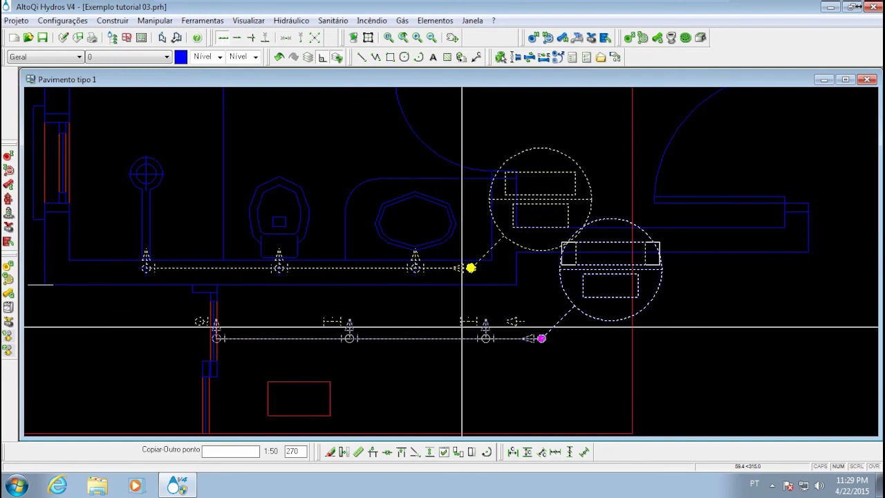
Clear the selection of the original AF-3 branch and delete the copy below the bathroom
right_click(413, 271)
right_click(415, 271)
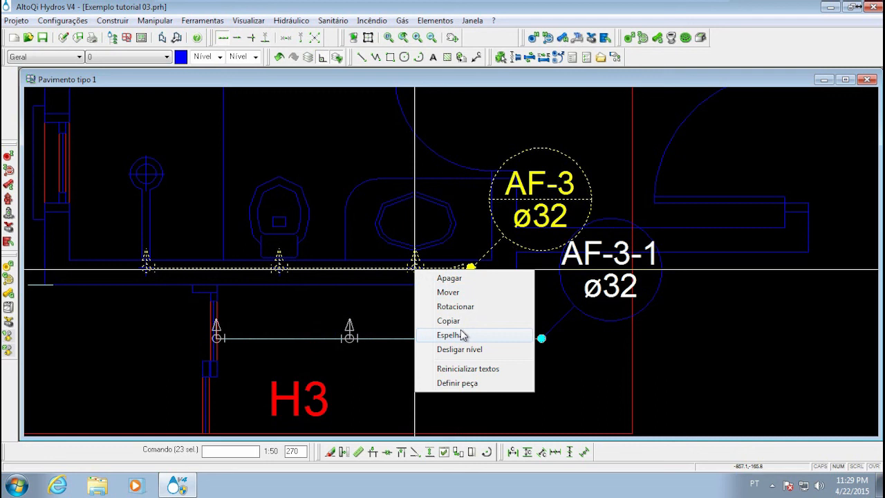
key(Escape)
key(Escape)
click(172, 308)
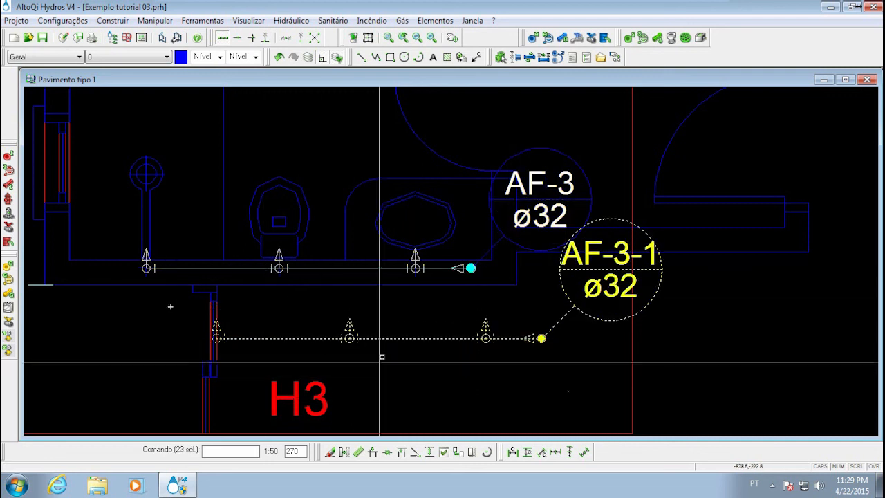
key(Delete)
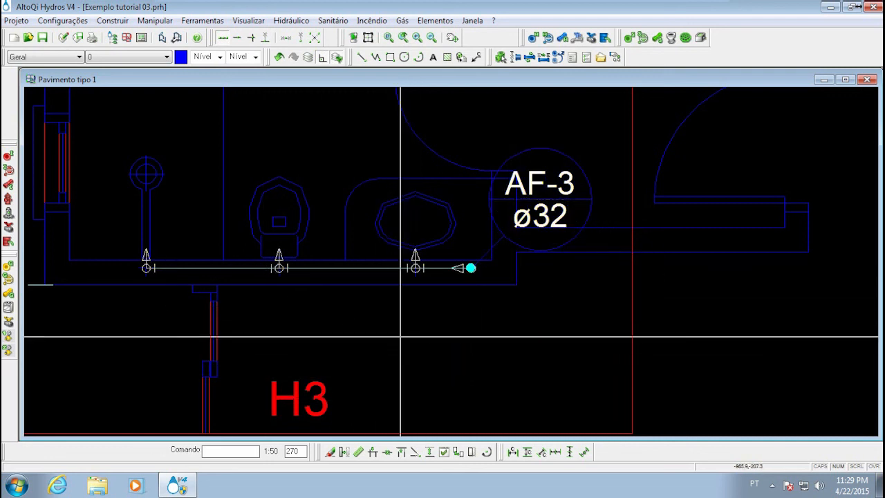
Examine how the bathrooms at AF-3 and AF-14 correspond on either side of the central stairwell
middle_drag(379, 325, 301, 347)
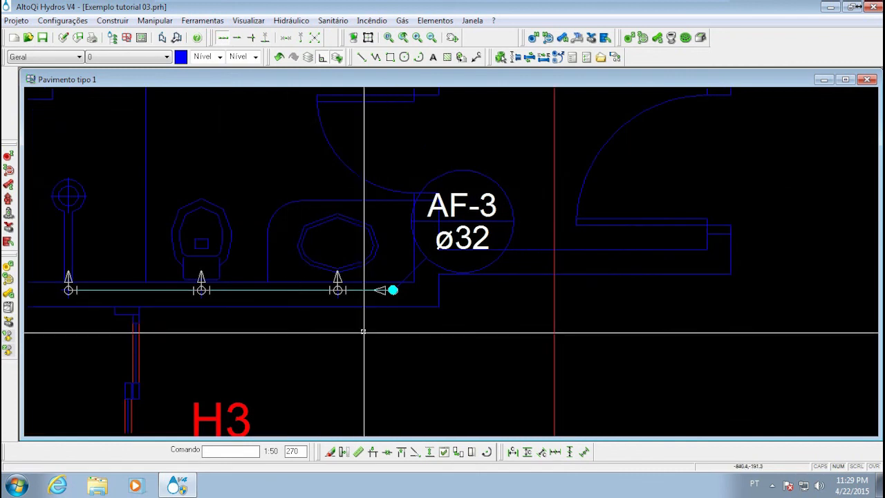
scroll(271, 271, down, 5)
scroll(525, 255, down, 3)
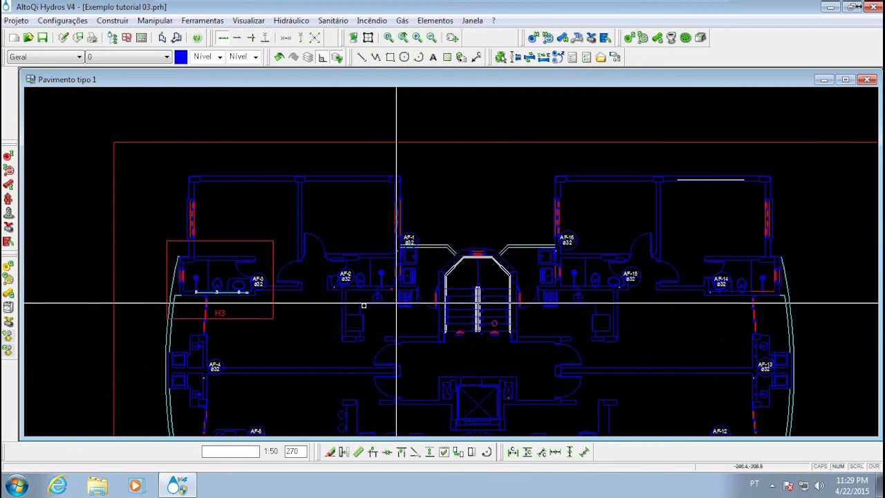
middle_drag(374, 277, 369, 272)
middle_drag(608, 204, 489, 214)
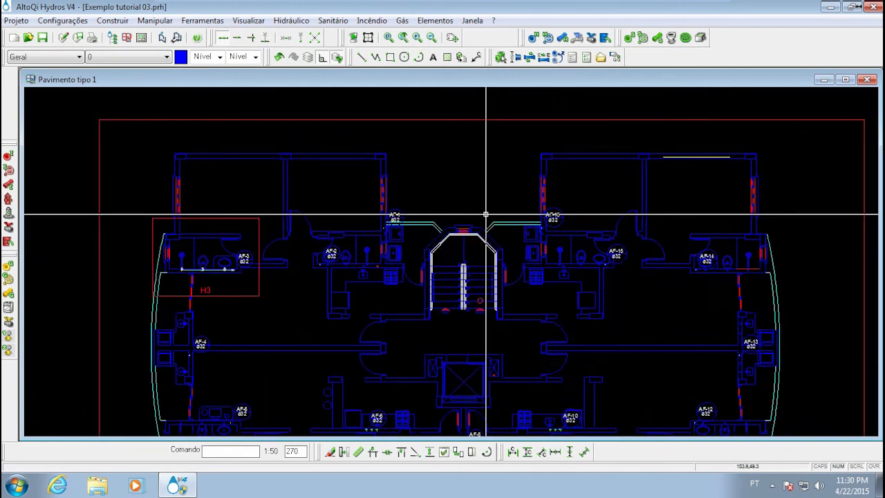
scroll(459, 242, up, 4)
scroll(459, 245, down, 4)
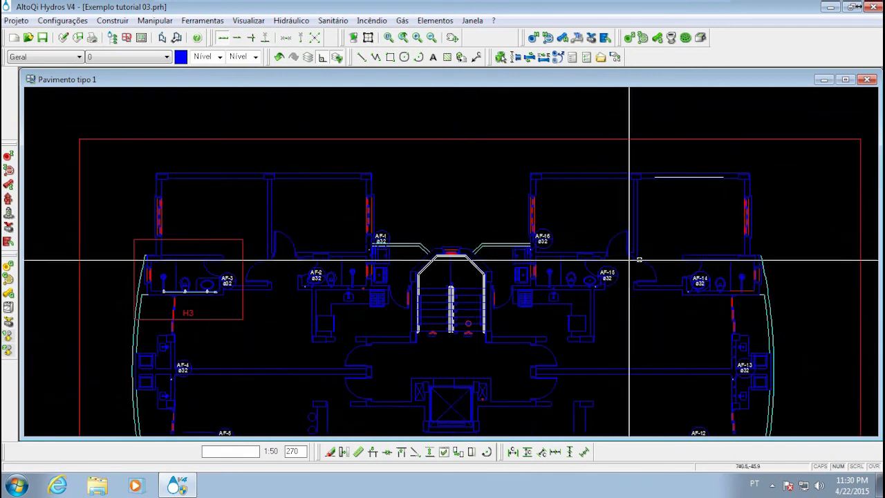
scroll(443, 240, up, 4)
middle_drag(363, 238, 414, 239)
scroll(440, 215, down, 4)
middle_drag(324, 261, 533, 253)
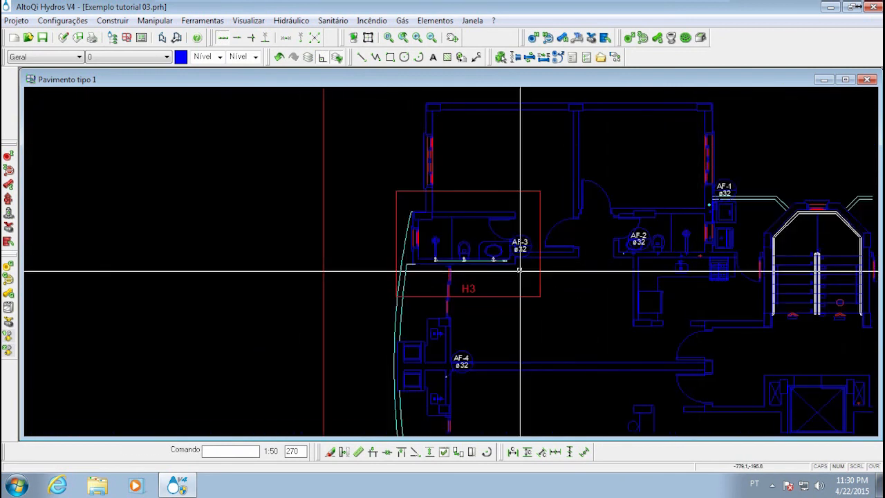
Area-select the AF-3 branch with its label in detail H3 and start the Espelhar command on it
scroll(519, 271, up, 4)
click(558, 273)
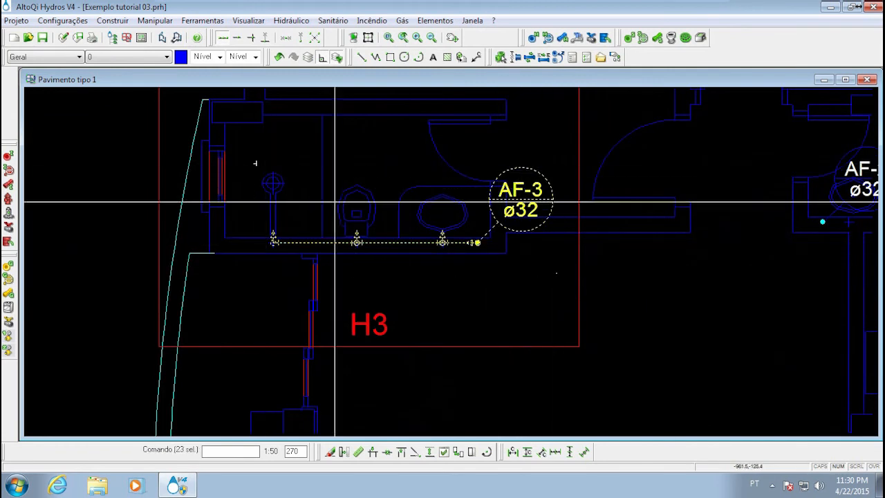
right_click(377, 242)
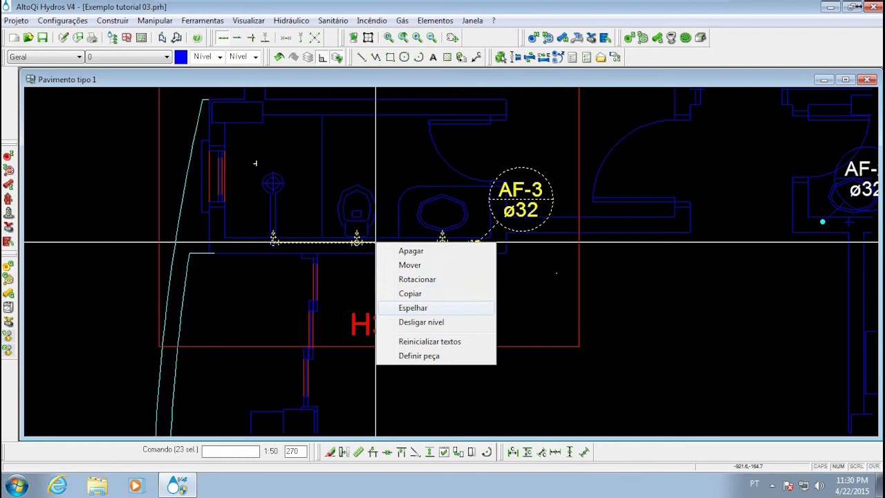
click(427, 309)
Place the mirror axis's first point at the middle of the outer wall edge above the stairwell window
middle_drag(498, 241, 311, 284)
scroll(310, 284, down, 5)
middle_drag(518, 223, 402, 237)
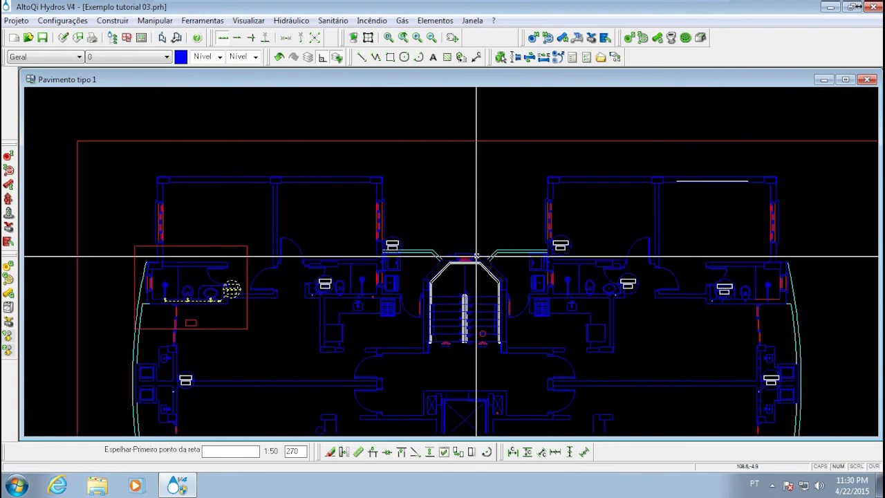
scroll(469, 251, up, 5)
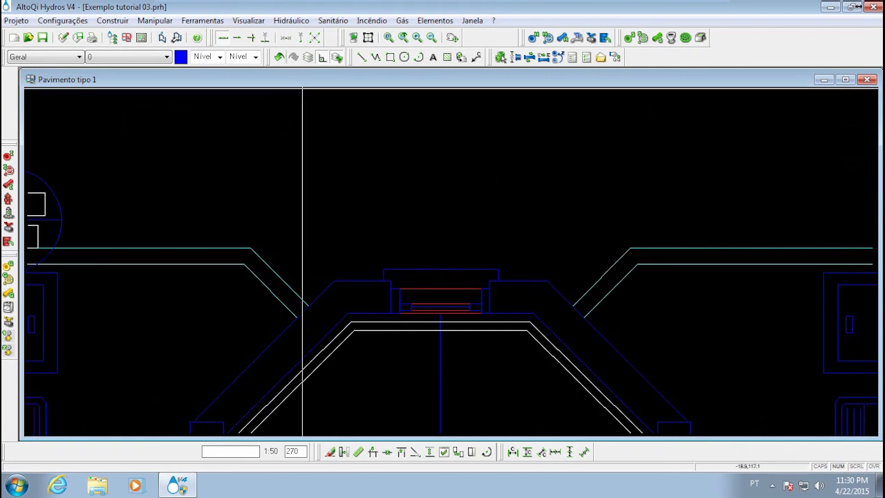
click(235, 38)
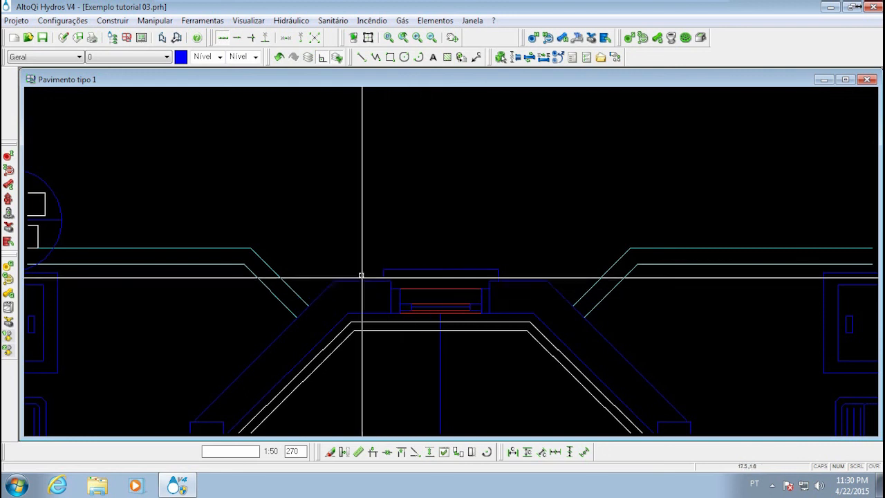
scroll(419, 281, down, 4)
middle_drag(168, 297, 212, 252)
middle_drag(357, 236, 453, 213)
middle_drag(603, 165, 468, 233)
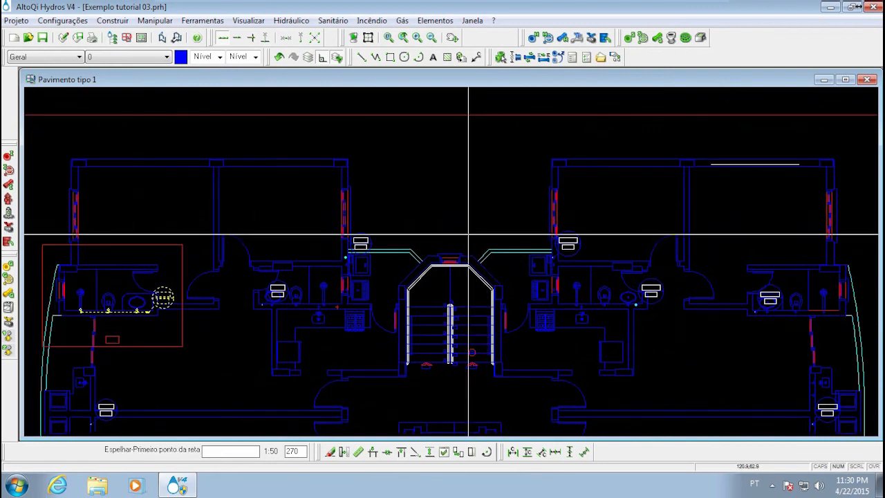
scroll(465, 240, up, 3)
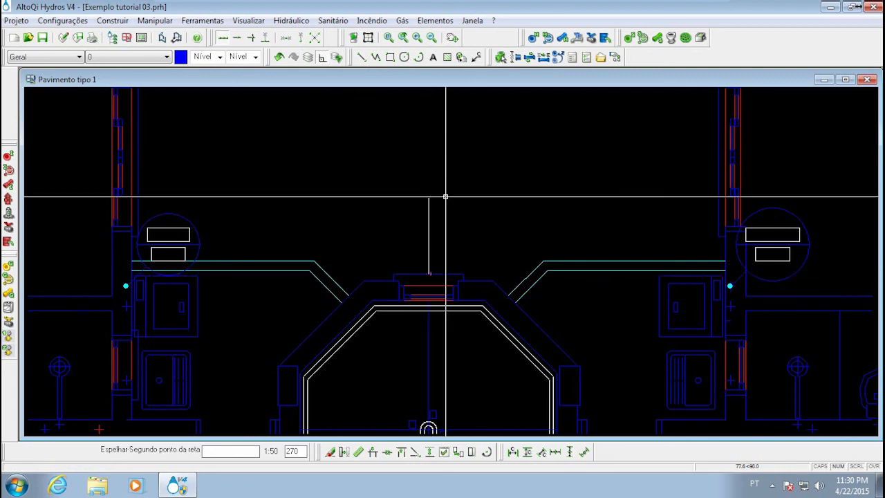
Set the second axis point straight down the building's centreline, mirroring the branch to AF-14's bathroom while keeping the original
scroll(443, 194, down, 4)
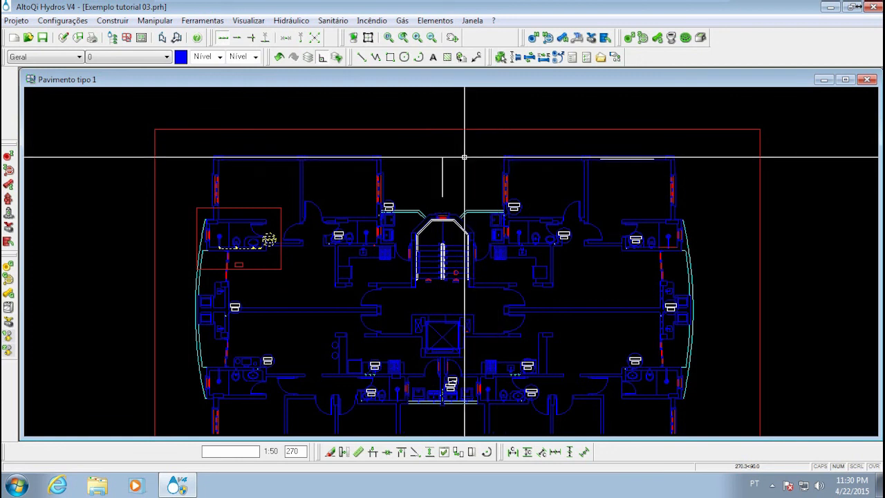
middle_drag(450, 311, 444, 224)
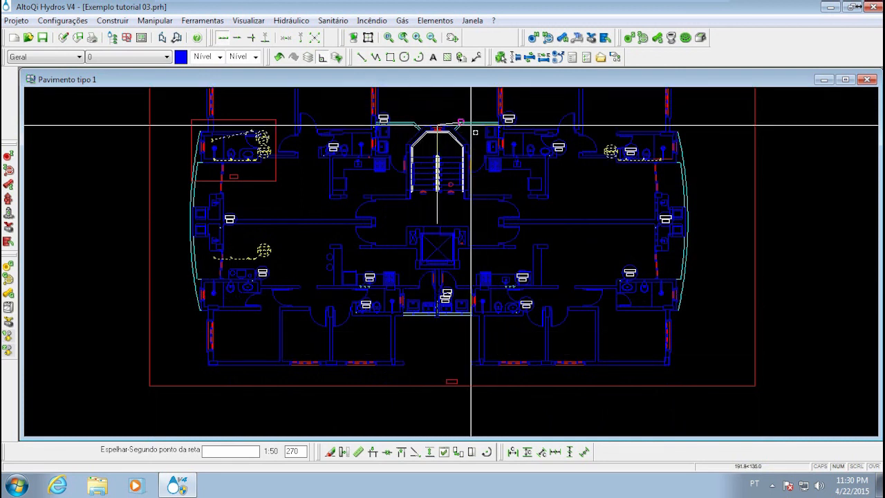
click(456, 343)
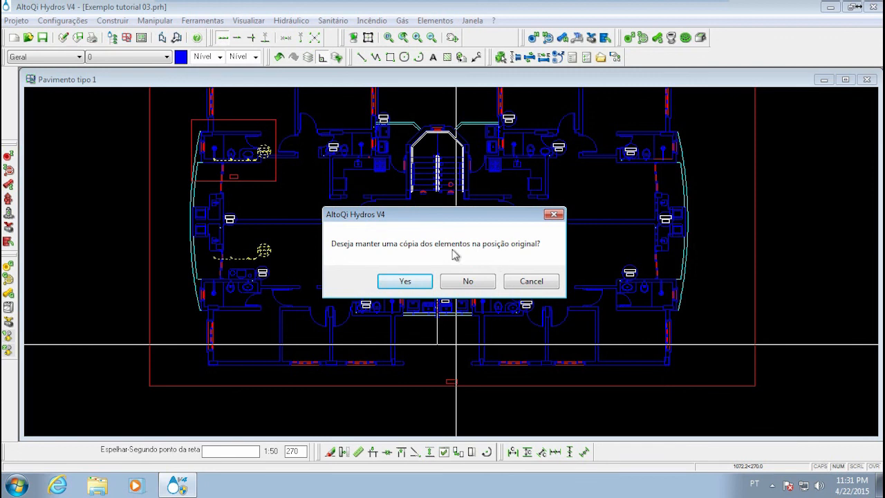
click(403, 281)
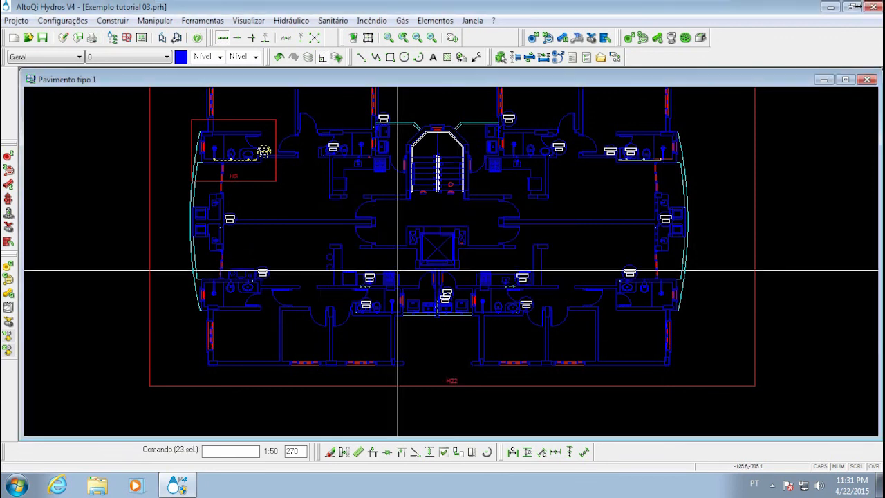
scroll(563, 222, up, 5)
middle_drag(430, 146, 449, 196)
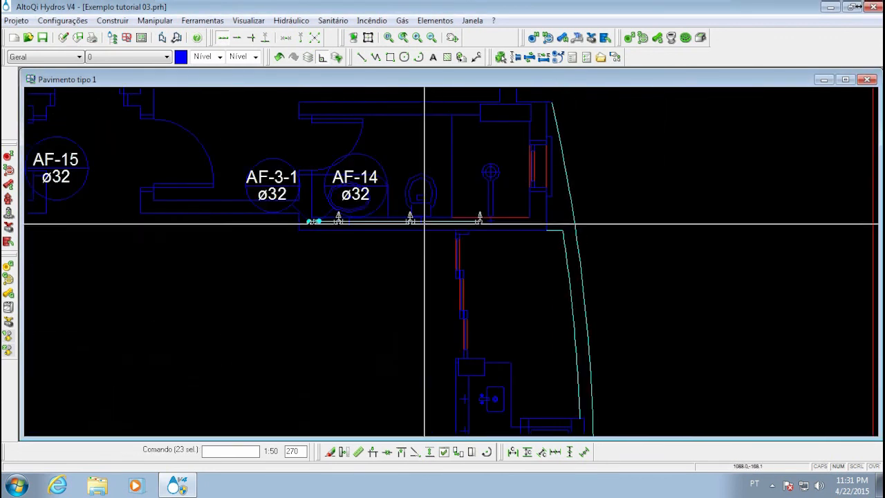
Examine how the mirrored branch and its AF-3-1 riser line up with the fixtures in the AF-14 bathroom
scroll(422, 216, up, 3)
middle_drag(332, 242, 383, 276)
scroll(373, 295, down, 3)
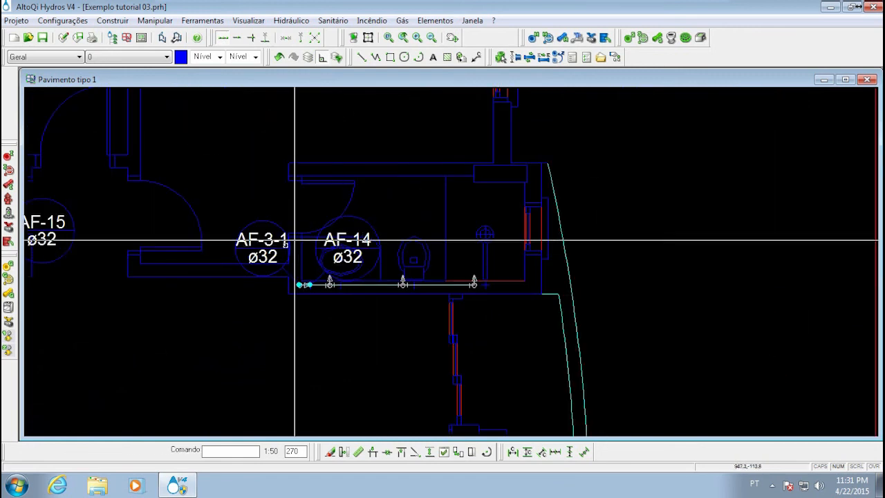
scroll(302, 223, up, 3)
scroll(312, 241, up, 2)
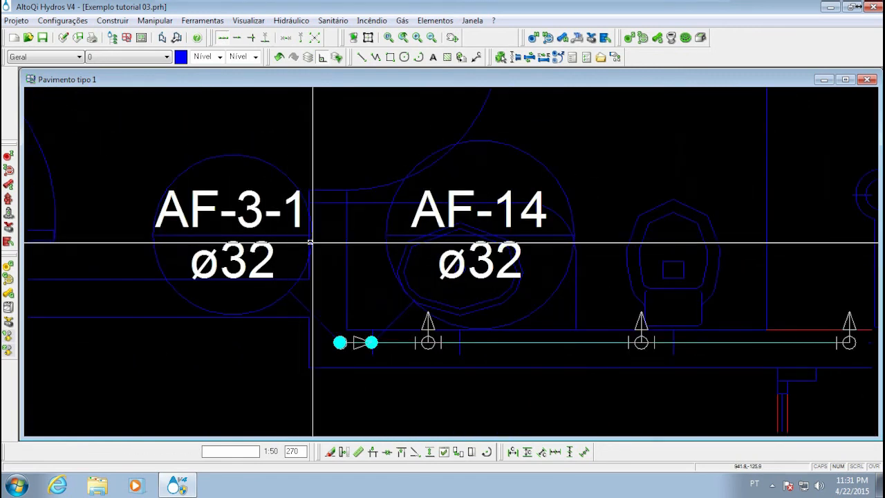
scroll(277, 232, down, 4)
mouse_move(255, 246)
middle_down()
mouse_move(257, 238)
mouse_move(352, 237)
middle_up()
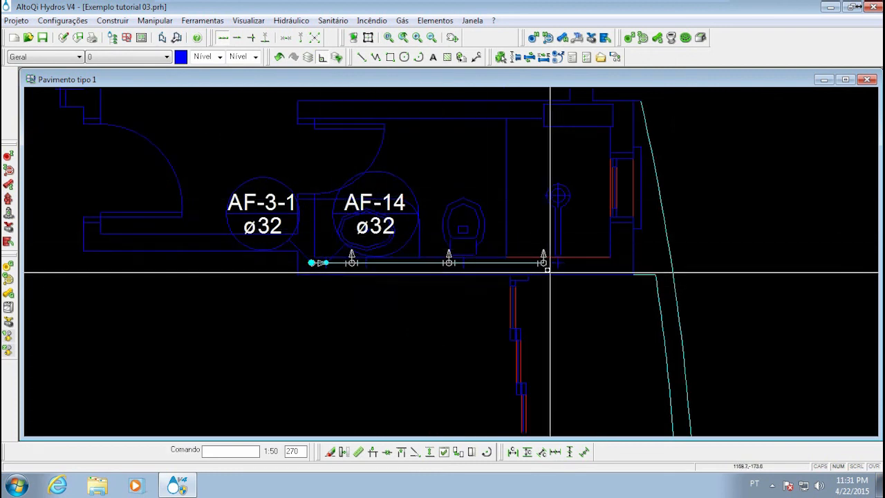
scroll(500, 290, down, 5)
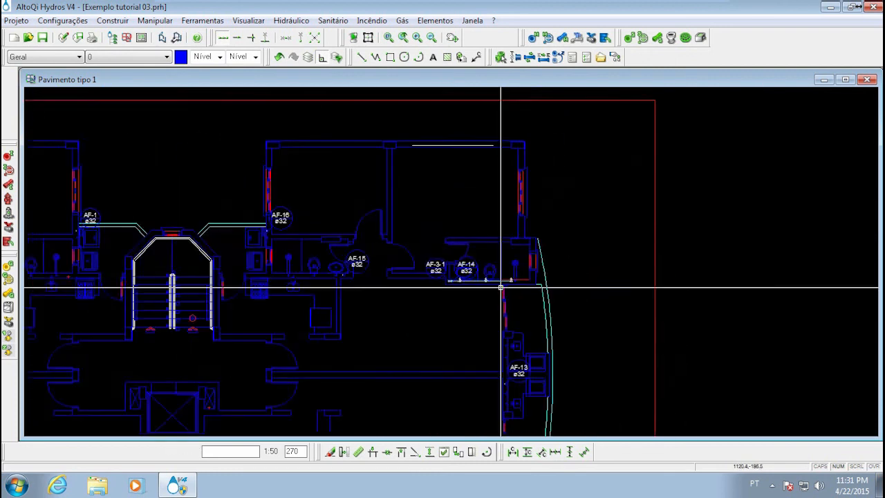
Area-select the piping and risers across the upper bathrooms from AF-3 to AF-14 and start the Espelhar command on them
scroll(488, 312, up, 3)
scroll(484, 308, down, 3)
scroll(365, 415, up, 2)
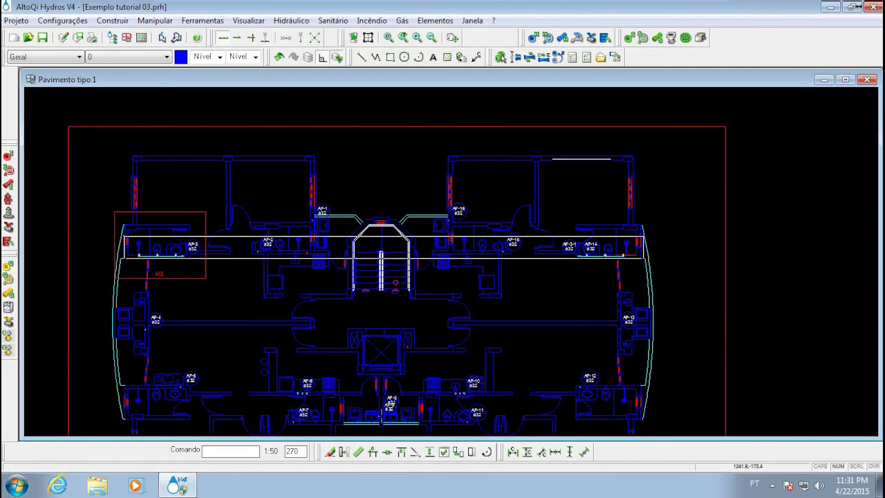
drag(645, 259, 645, 260)
middle_drag(491, 309, 489, 243)
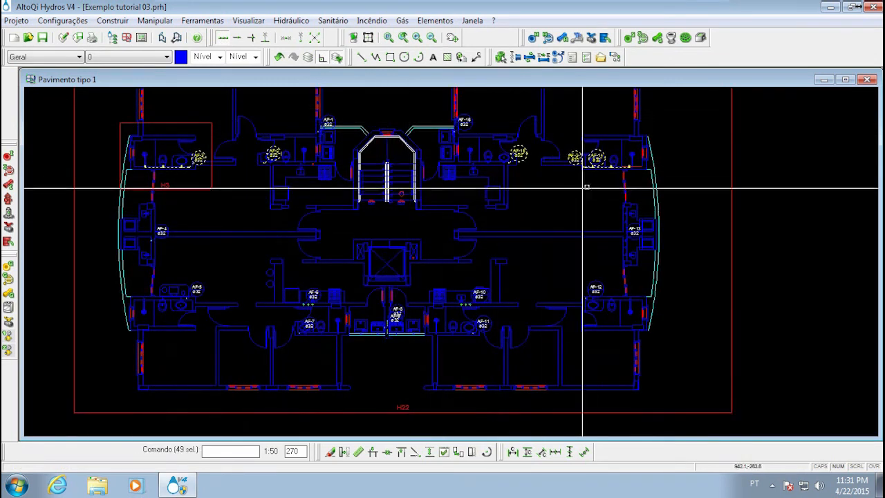
scroll(599, 160, up, 5)
scroll(599, 159, up, 2)
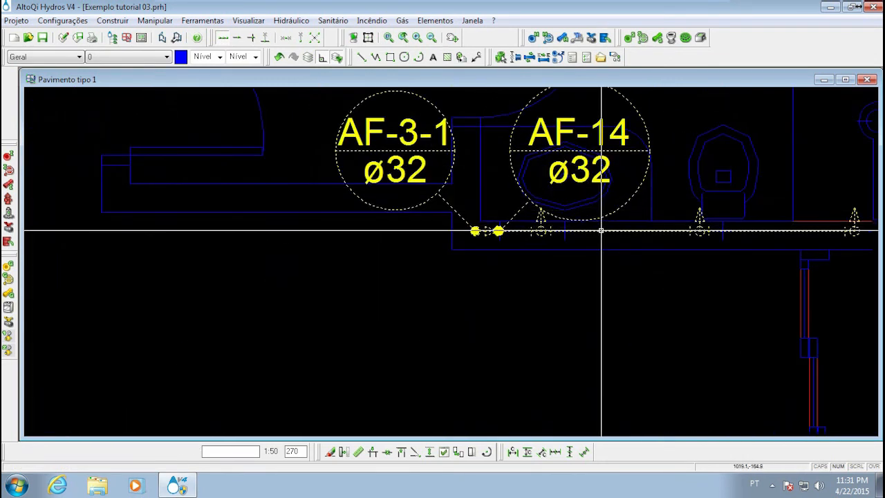
right_click(602, 231)
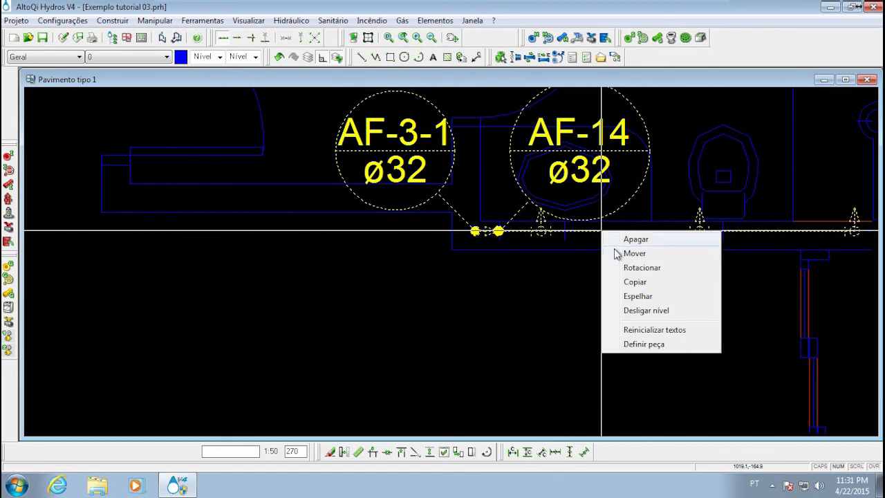
click(636, 296)
Place the mirror axis's first point at the middle of the outer vertical edge beside AF-13, on the building's horizontal centreline
scroll(436, 257, down, 6)
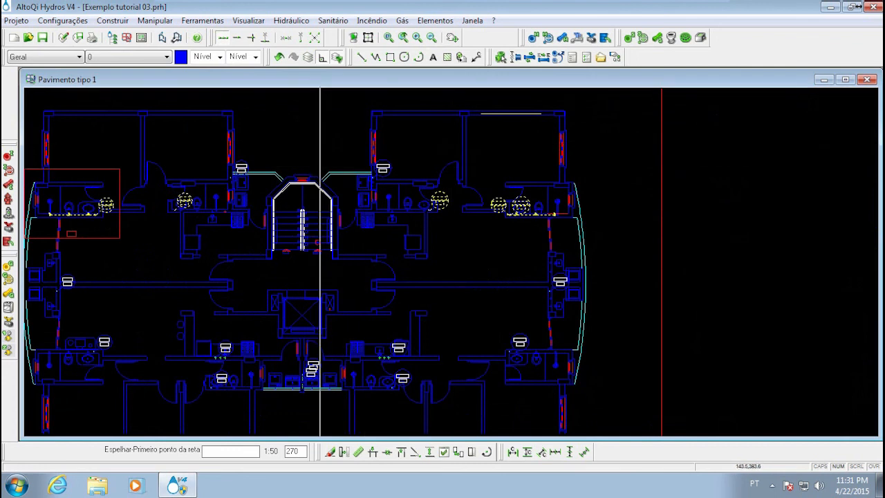
scroll(594, 287, up, 5)
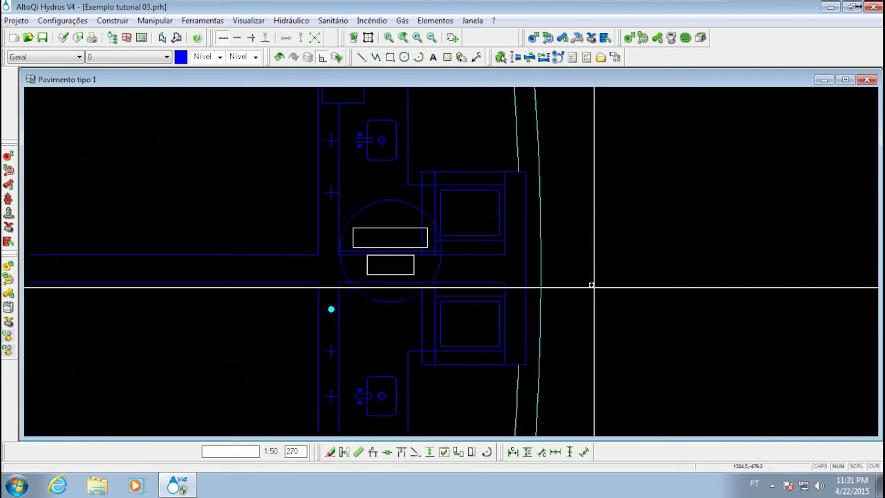
click(526, 267)
Set the second axis point straight across beyond the AF-4 side, mirroring the piping to the lower bathrooms while keeping the originals
scroll(355, 173, down, 5)
middle_drag(361, 179, 524, 198)
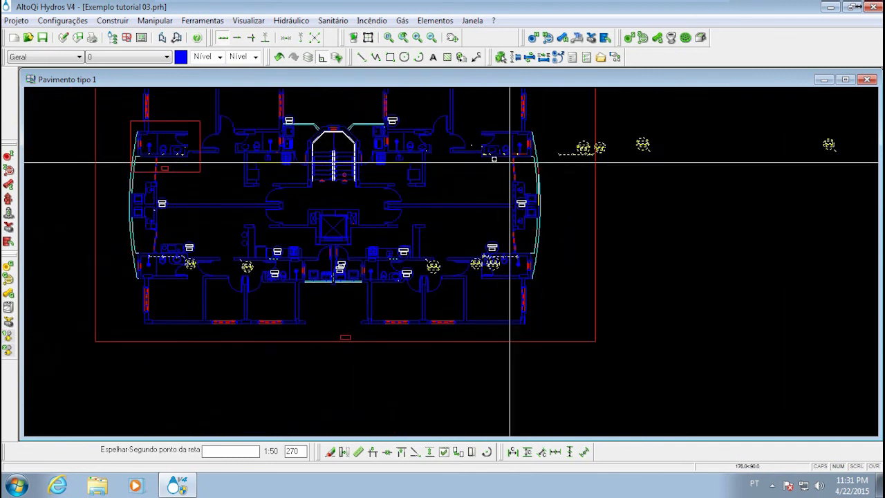
middle_drag(227, 206, 343, 218)
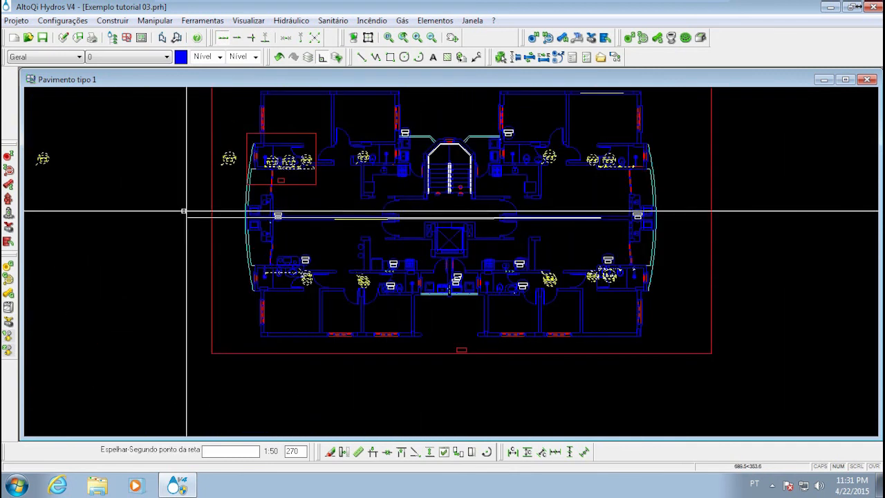
click(159, 199)
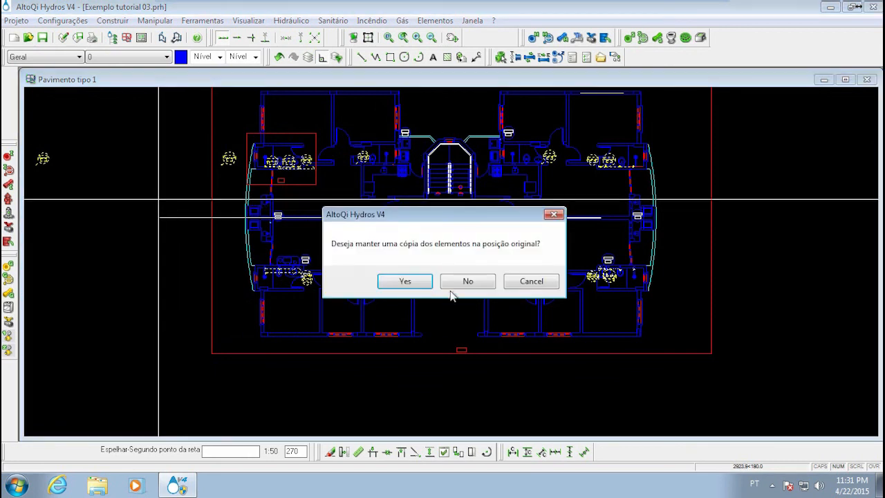
click(405, 282)
Examine how the mirrored AF-3-2 branch aligns with the wall, fixtures and riser in the AF-5 bathroom
scroll(311, 291, up, 5)
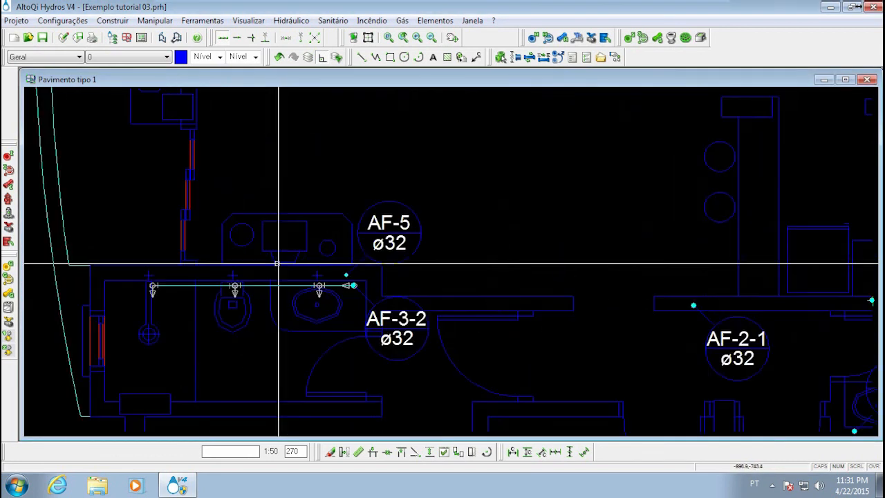
scroll(253, 291, down, 6)
scroll(254, 287, up, 2)
scroll(255, 287, up, 5)
scroll(339, 272, down, 4)
scroll(337, 271, up, 4)
middle_drag(260, 299, 291, 300)
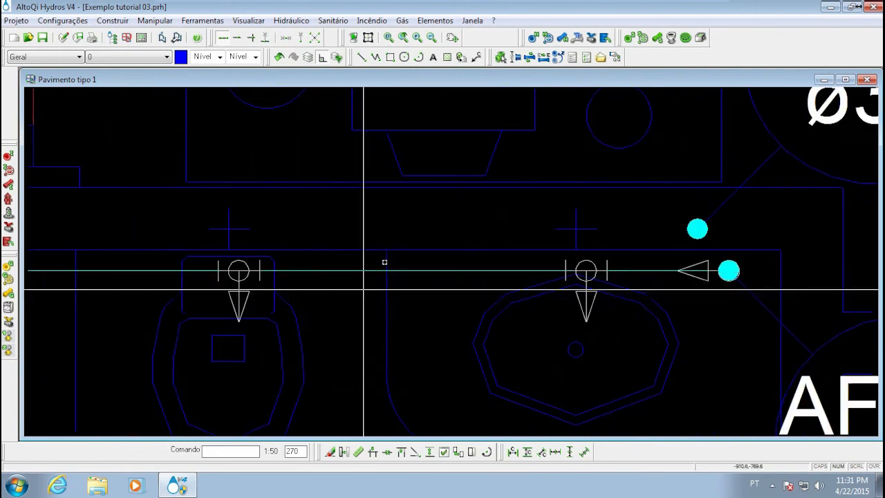
scroll(370, 231, down, 5)
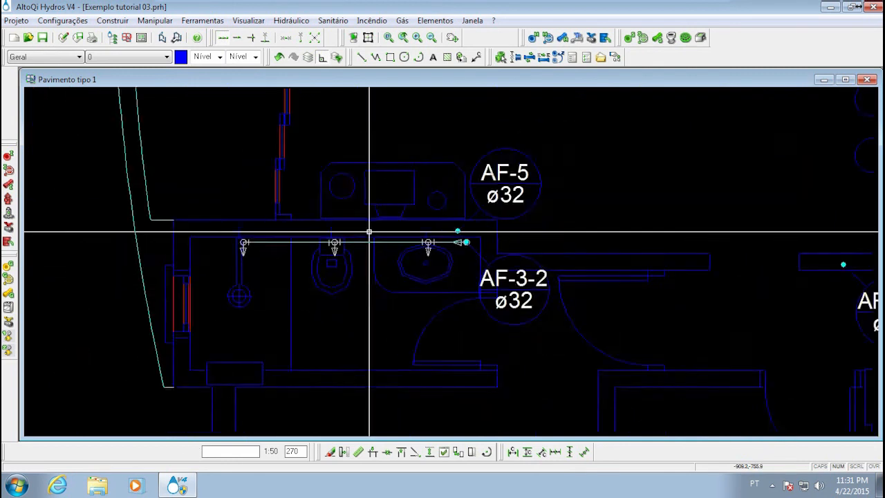
Review the mirrored branches and riser labels across the whole Pavimento tipo 1 floor plan
scroll(474, 196, down, 6)
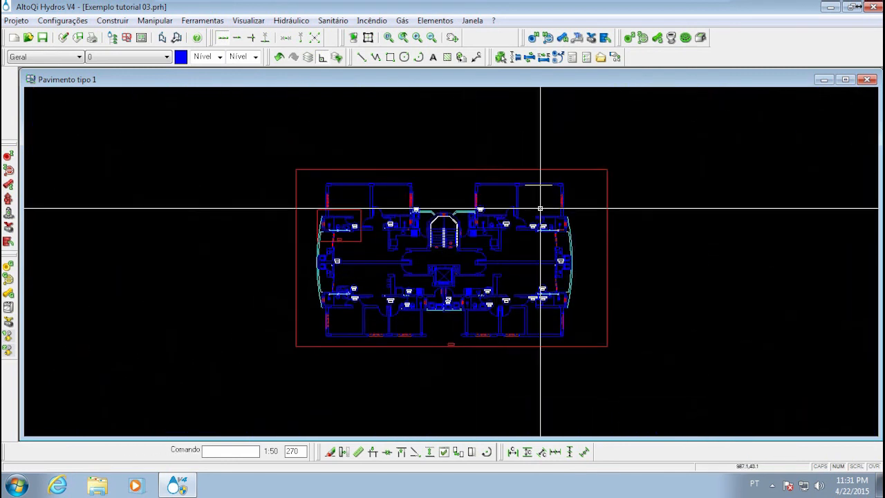
scroll(540, 216, up, 6)
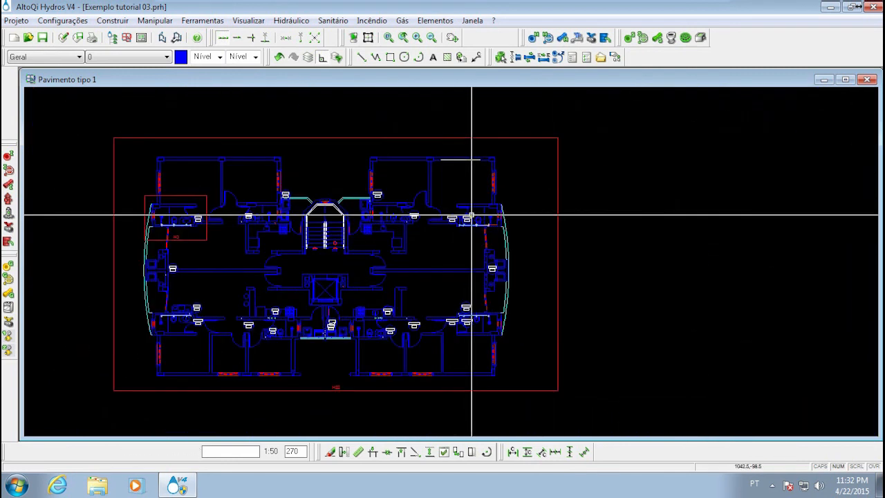
scroll(425, 231, down, 7)
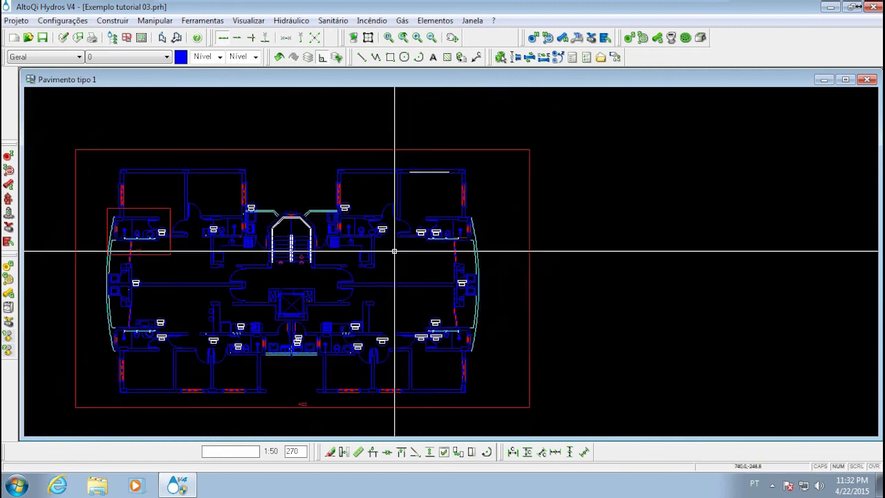
scroll(344, 255, up, 2)
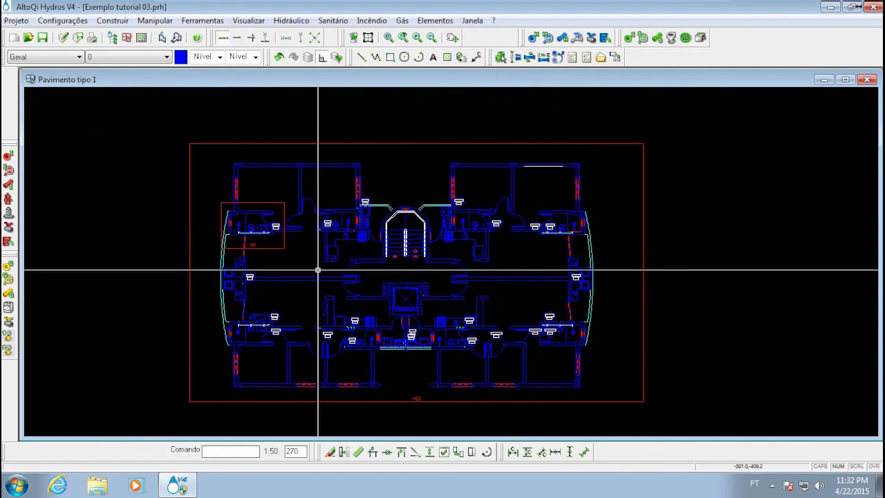
click(300, 247)
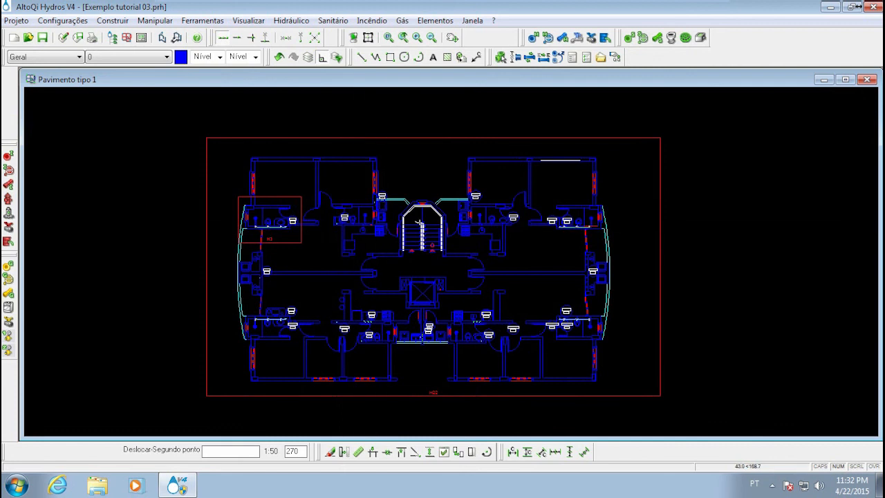
scroll(408, 235, up, 3)
scroll(408, 235, down, 3)
scroll(411, 220, up, 2)
middle_drag(421, 230, 389, 216)
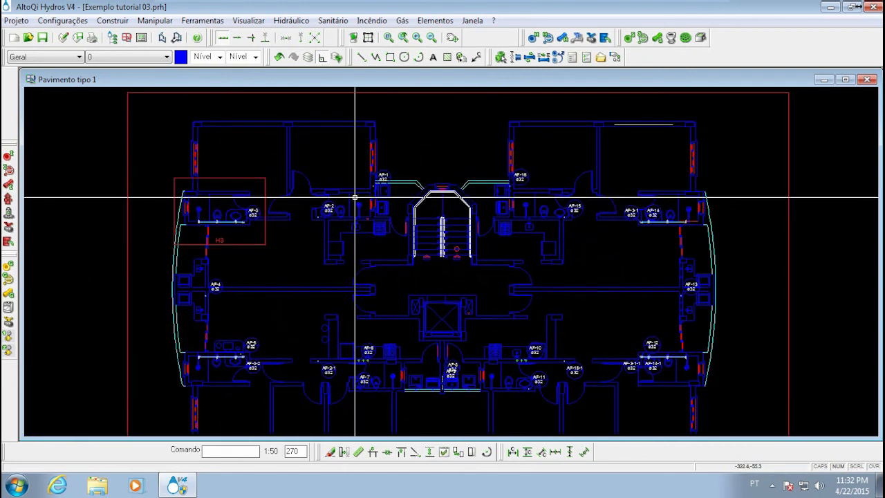